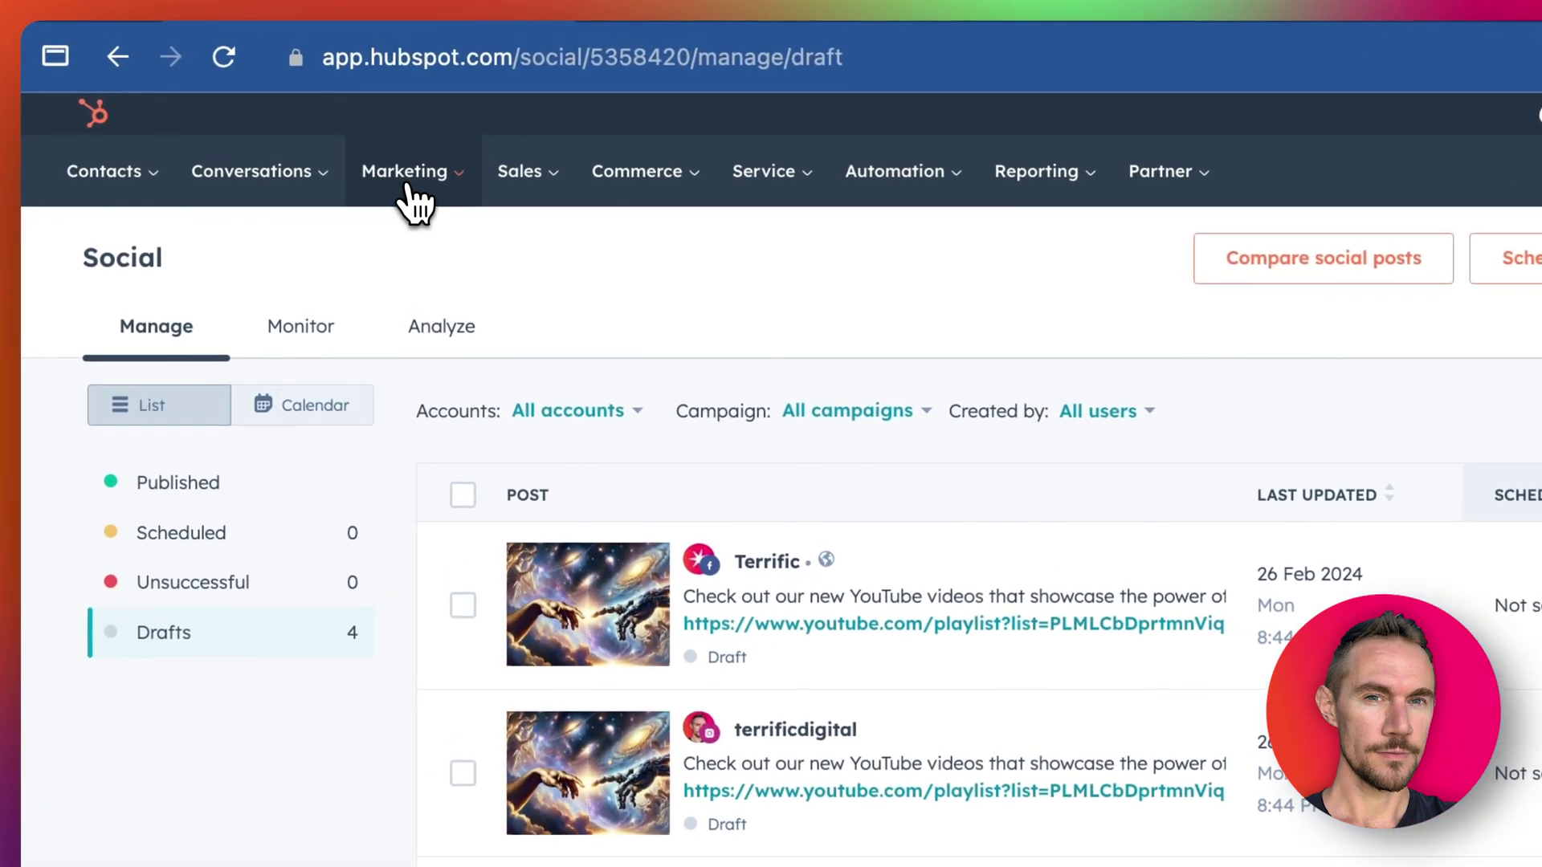
Go to HubSpot's Marketing > Social tool and list the published social posts.
{"action": "left_click", "coordinate": [407, 184]}
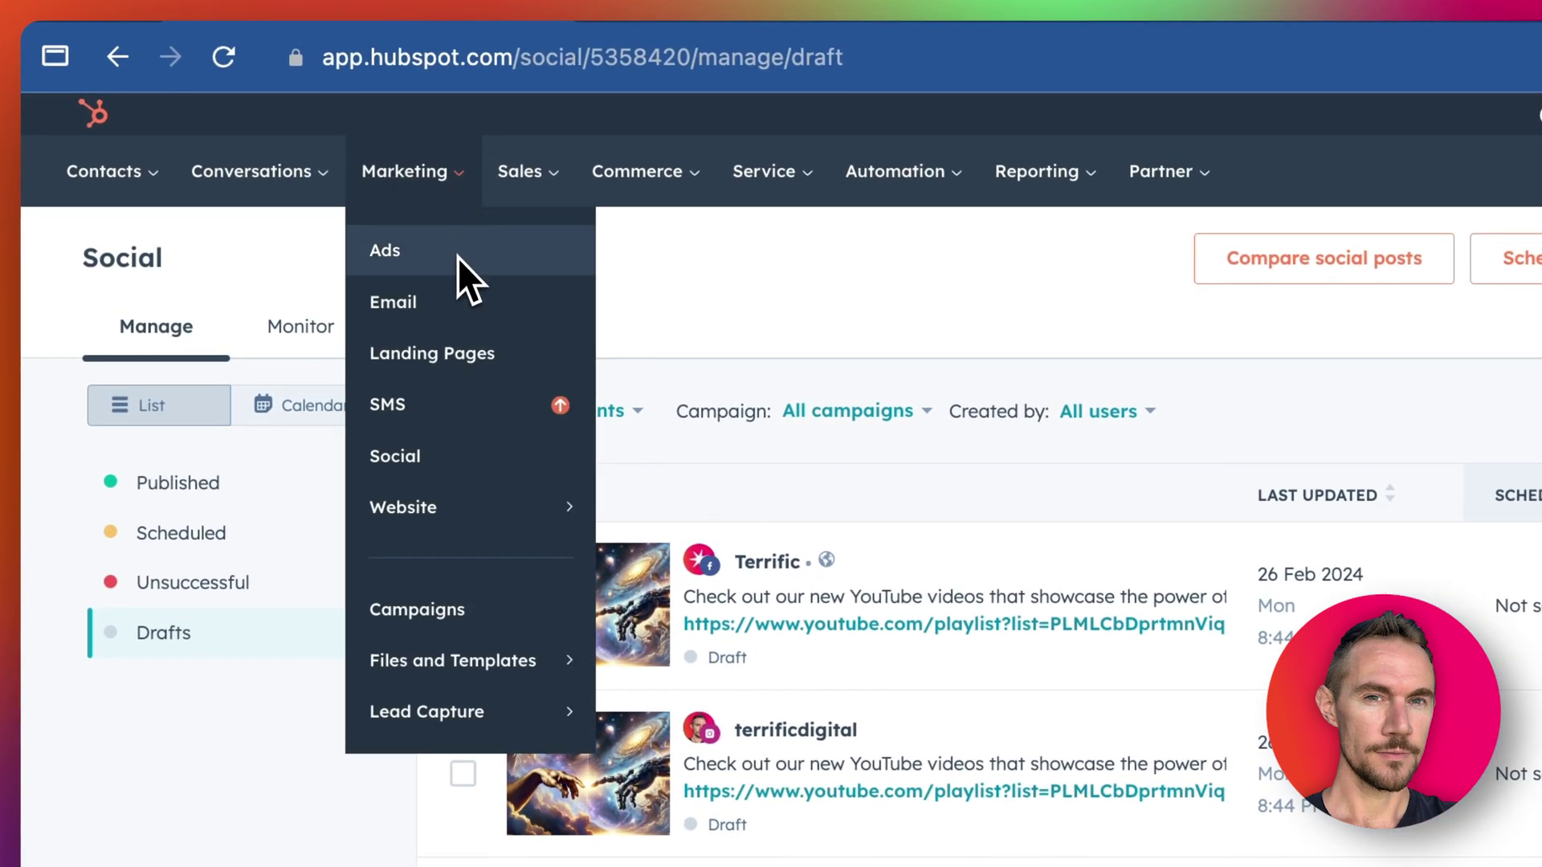
{"action": "left_click", "coordinate": [401, 461]}
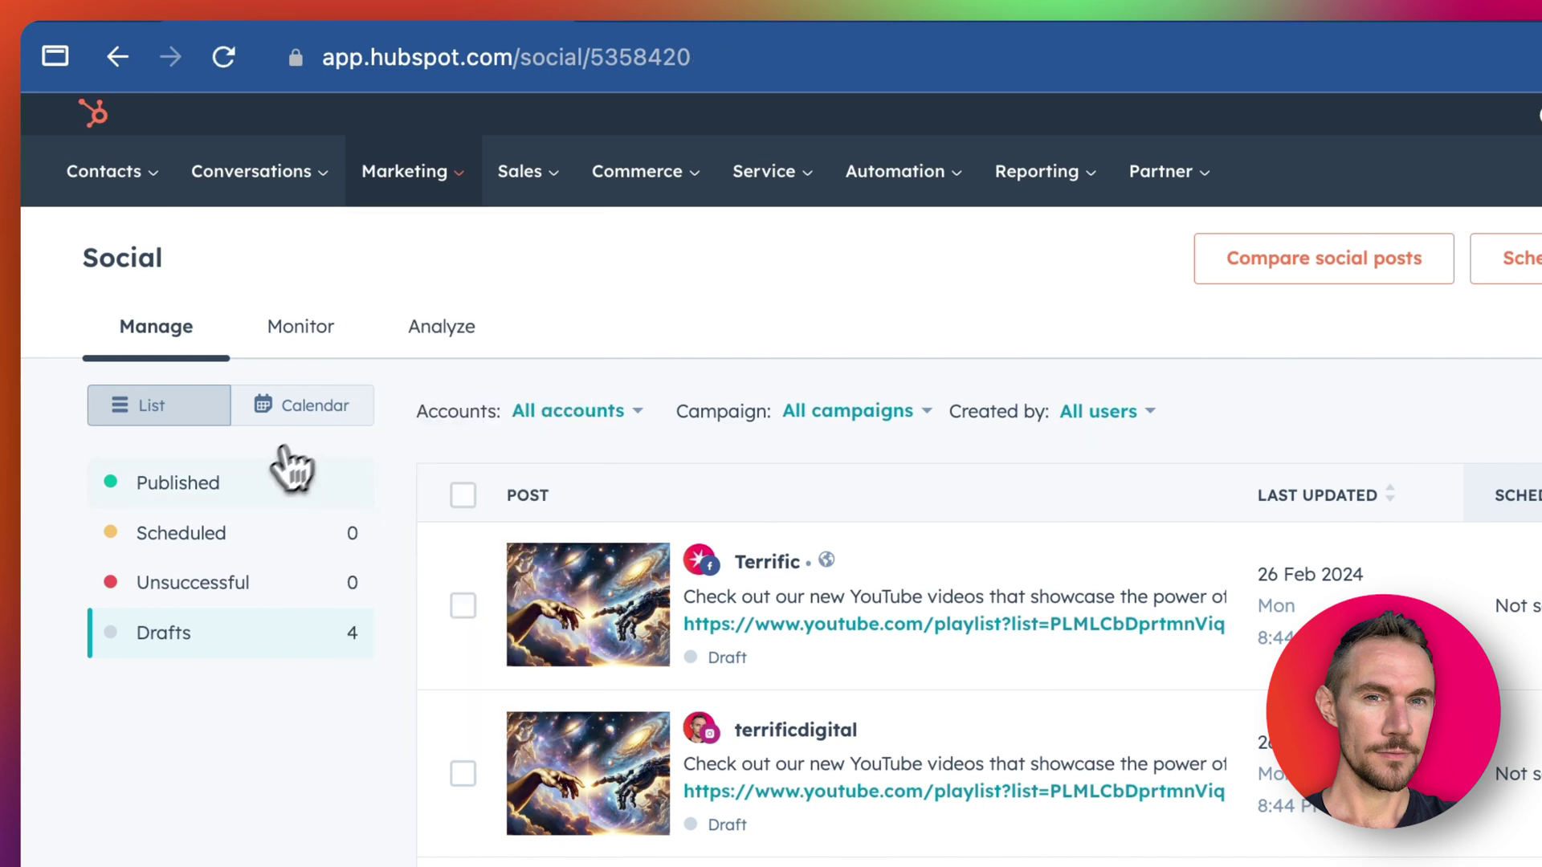
{"action": "left_click", "coordinate": [293, 472]}
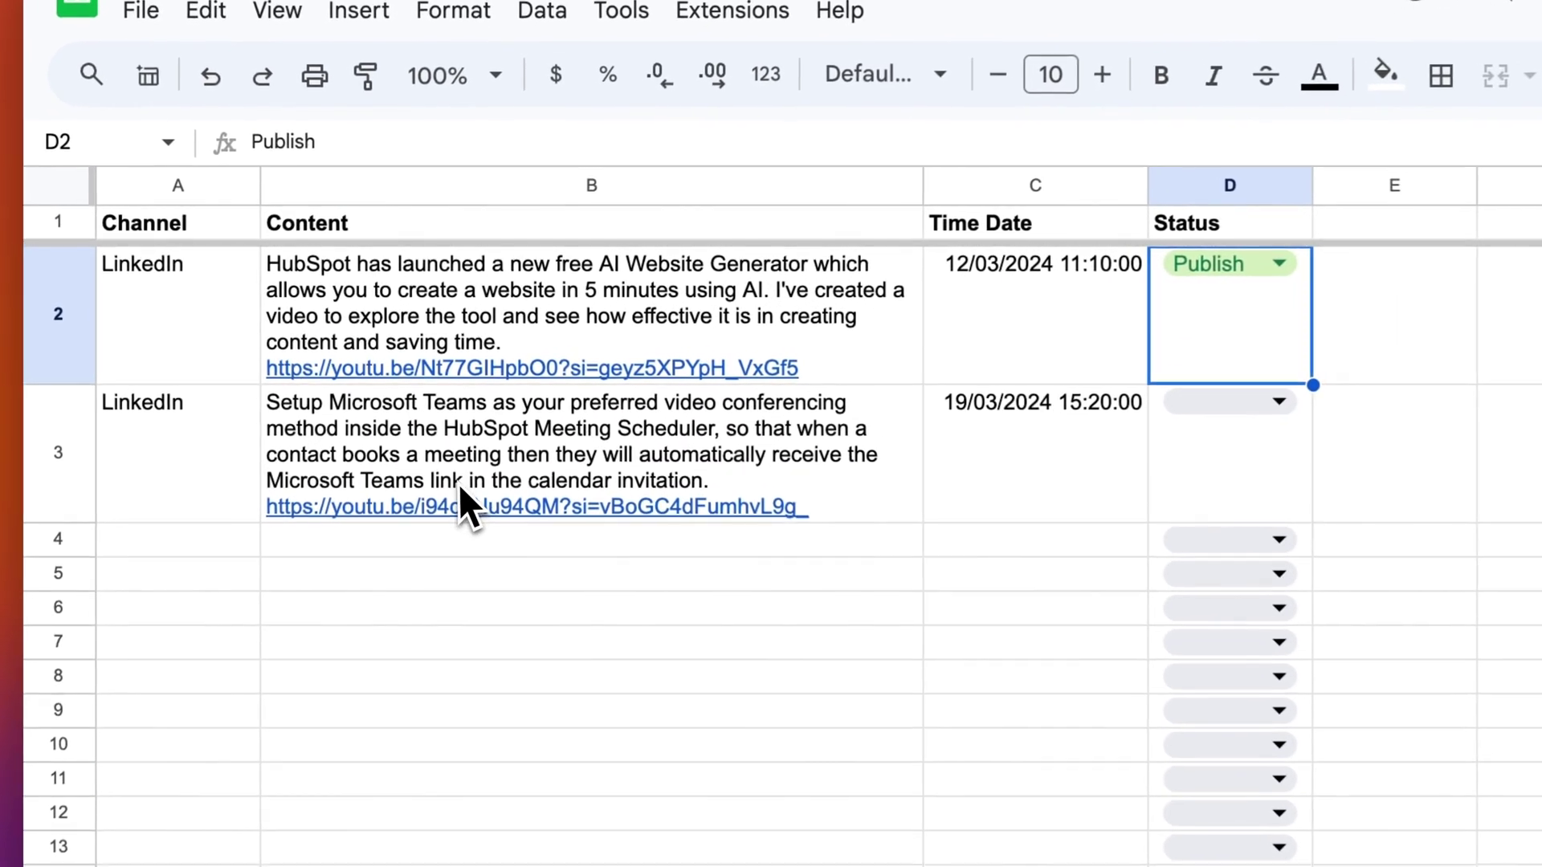
Review the second LinkedIn post's content and scheduled date in row 3.
{"action": "left_click", "coordinate": [460, 484]}
{"action": "left_click", "coordinate": [956, 494]}
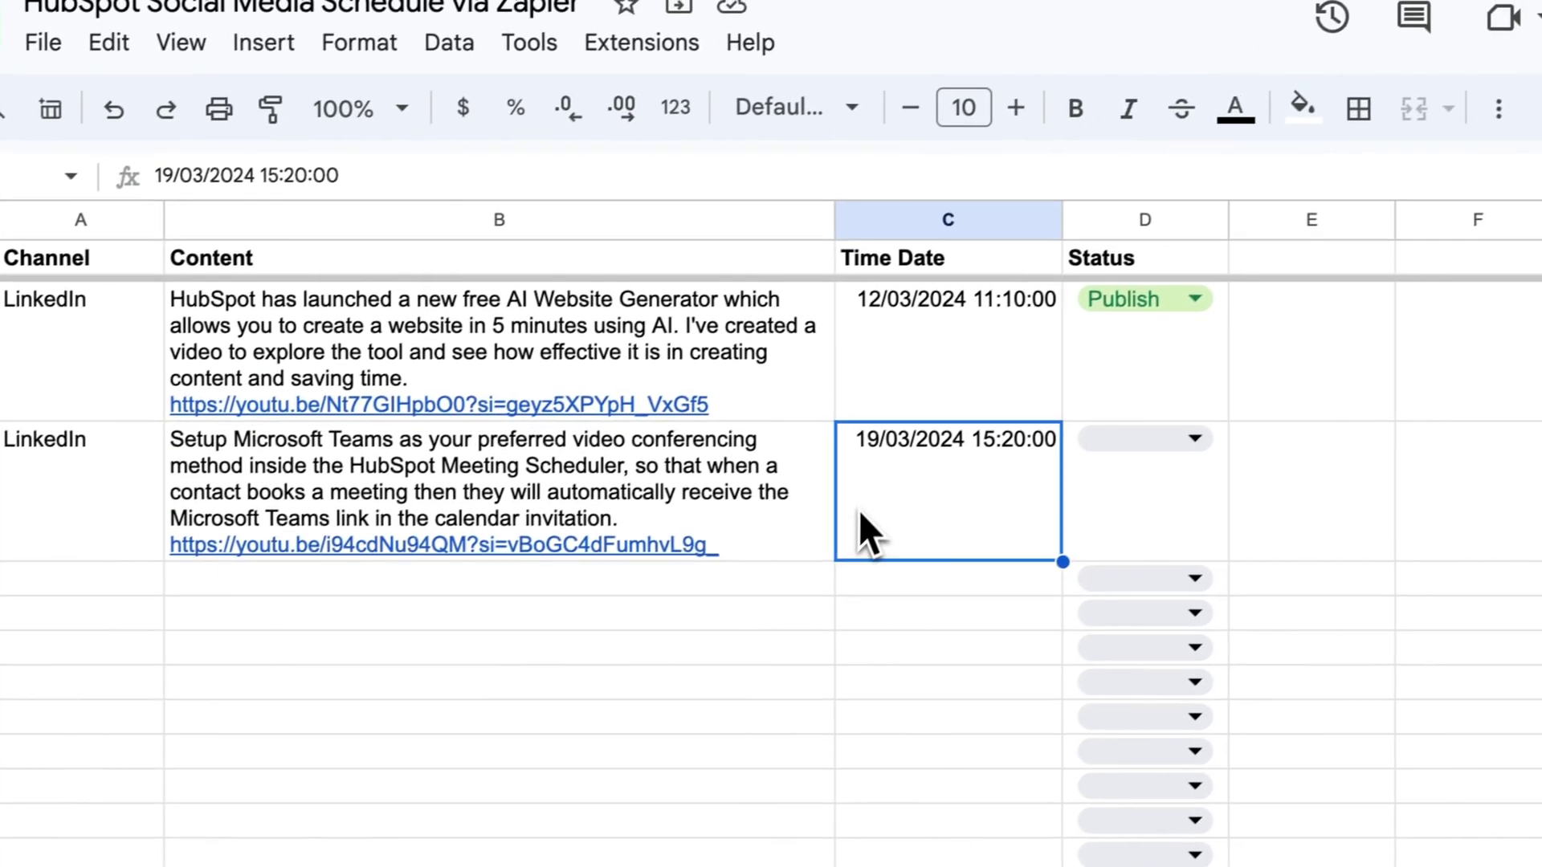
{"action": "mouse_move", "coordinate": [716, 383]}
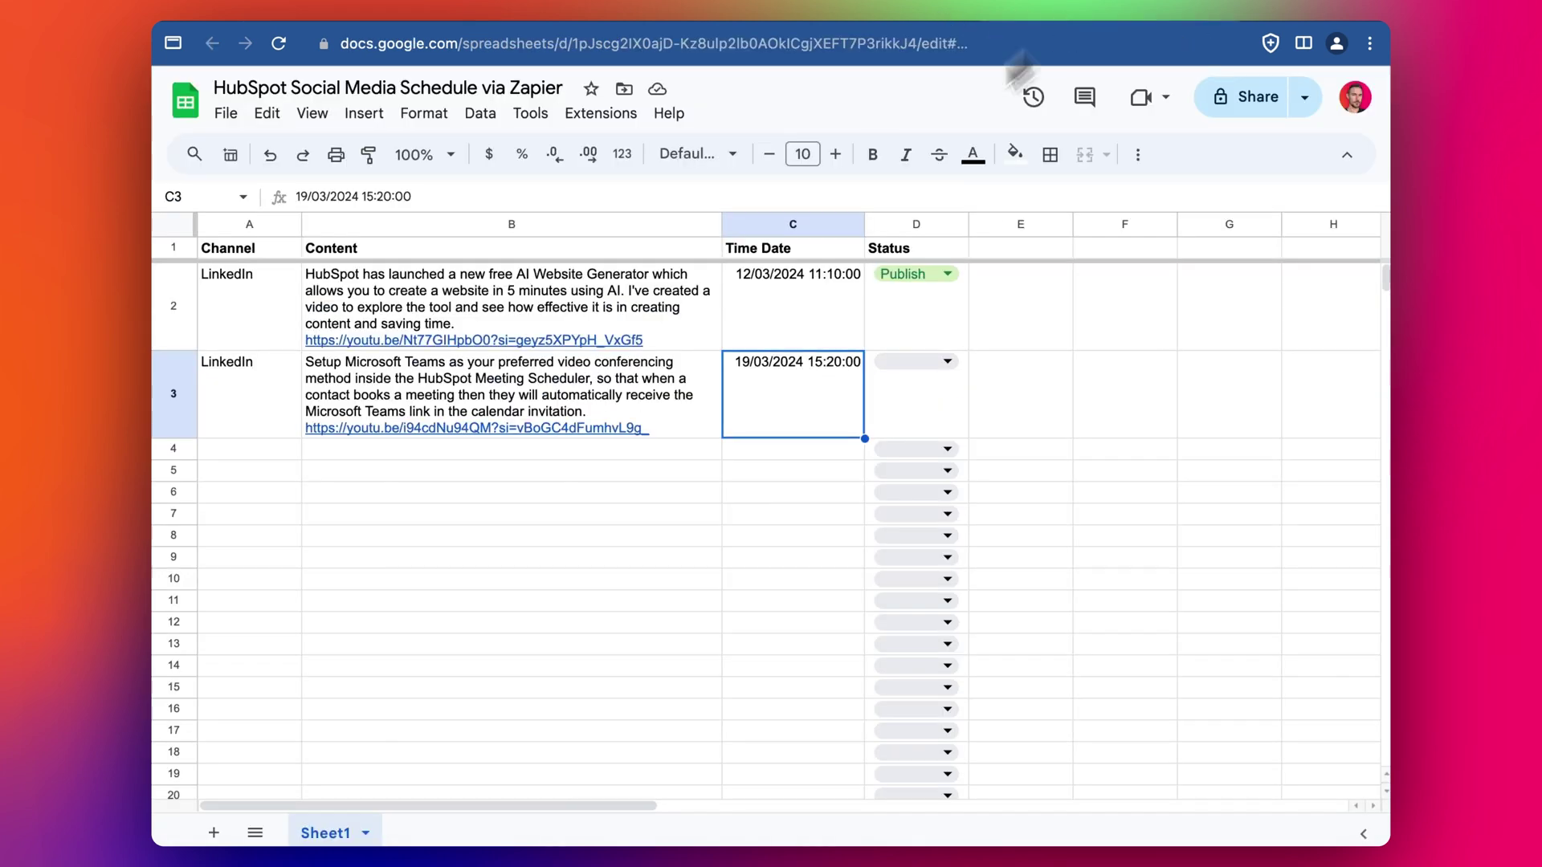
Review the first post's content, video link and its 12/03/2024 11:10:00 schedule.
{"action": "left_click_drag", "start_coordinate": [274, 256], "coordinate": [303, 256]}
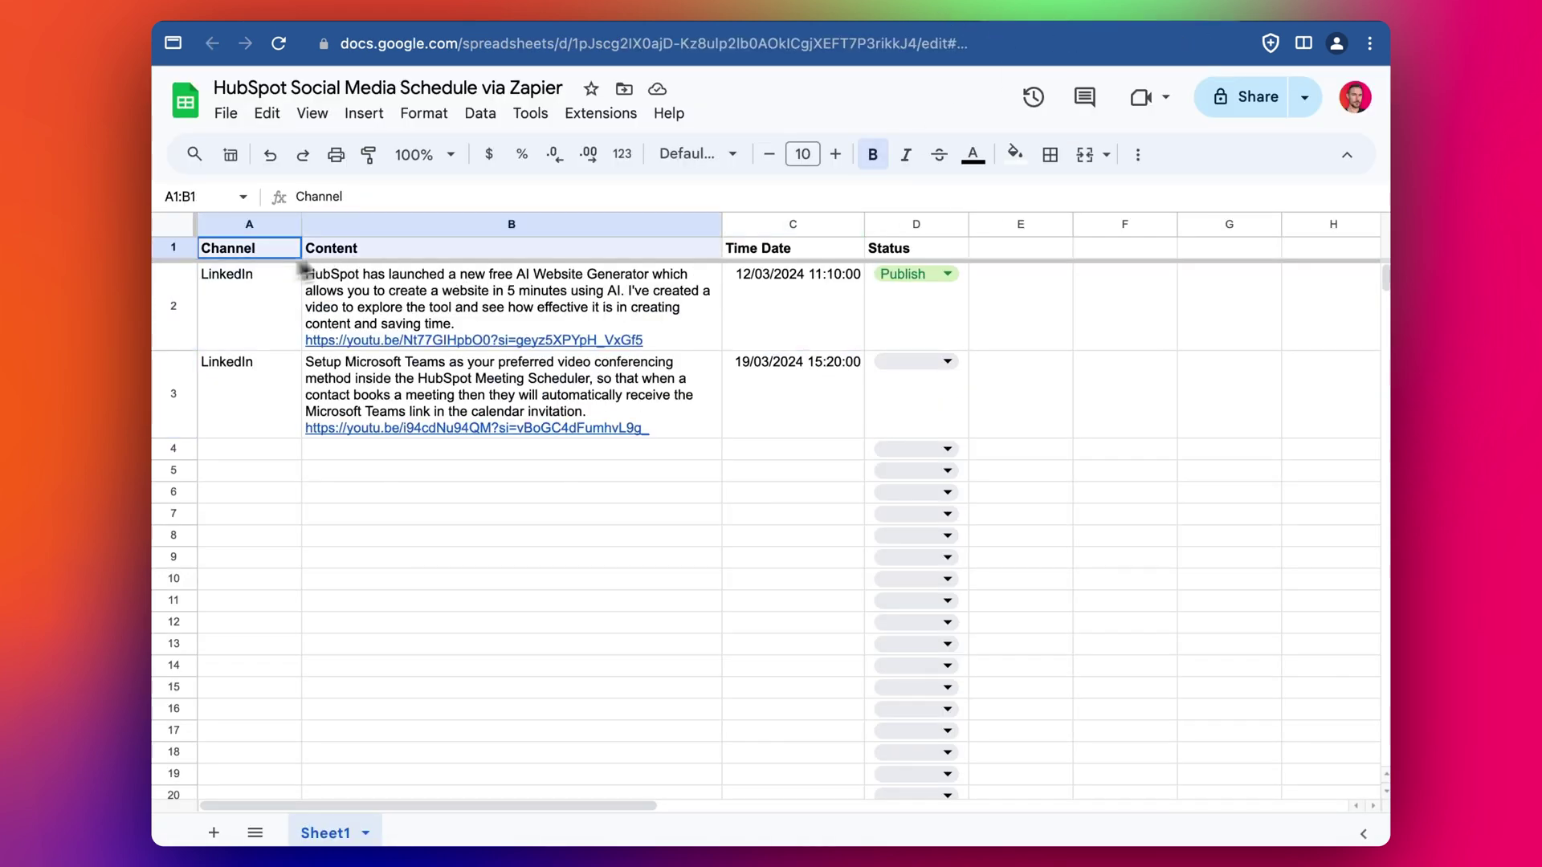
{"action": "left_click", "coordinate": [463, 283]}
{"action": "left_click", "coordinate": [796, 325]}
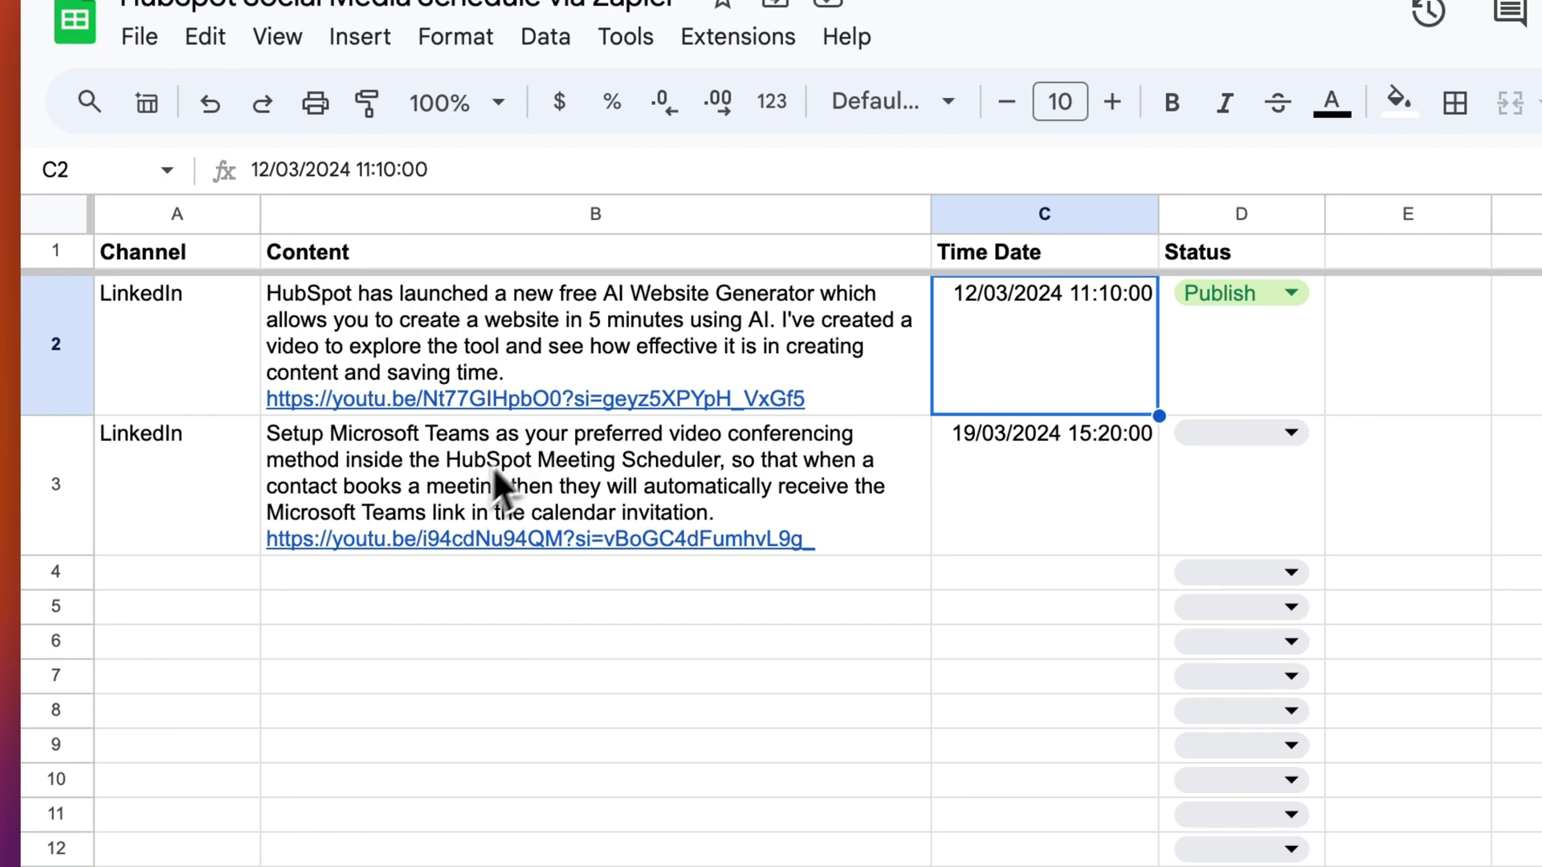
{"action": "left_click", "coordinate": [679, 379]}
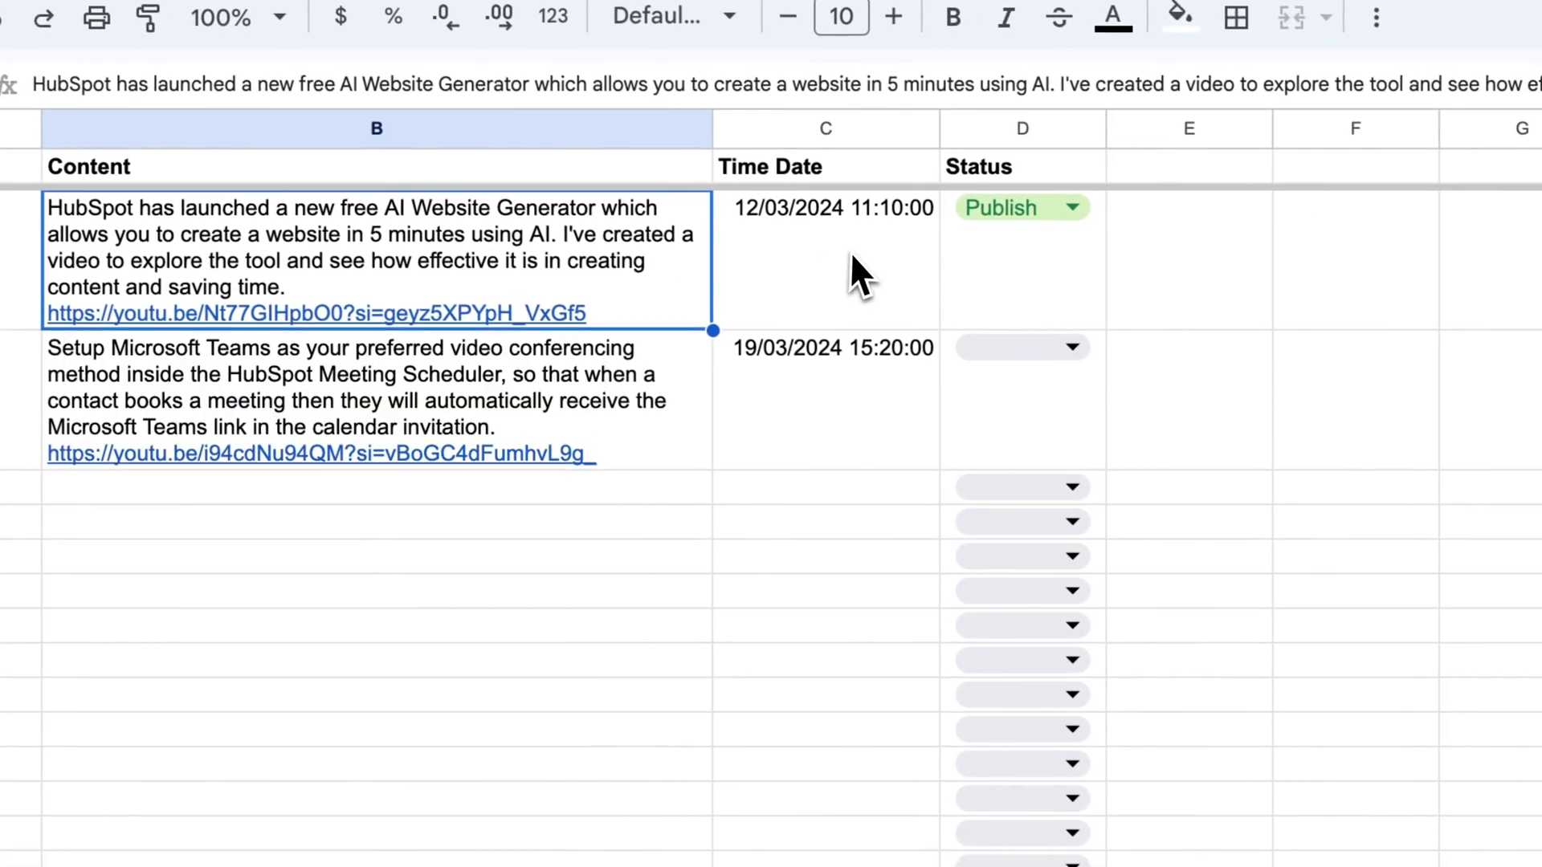
{"action": "left_click", "coordinate": [852, 256]}
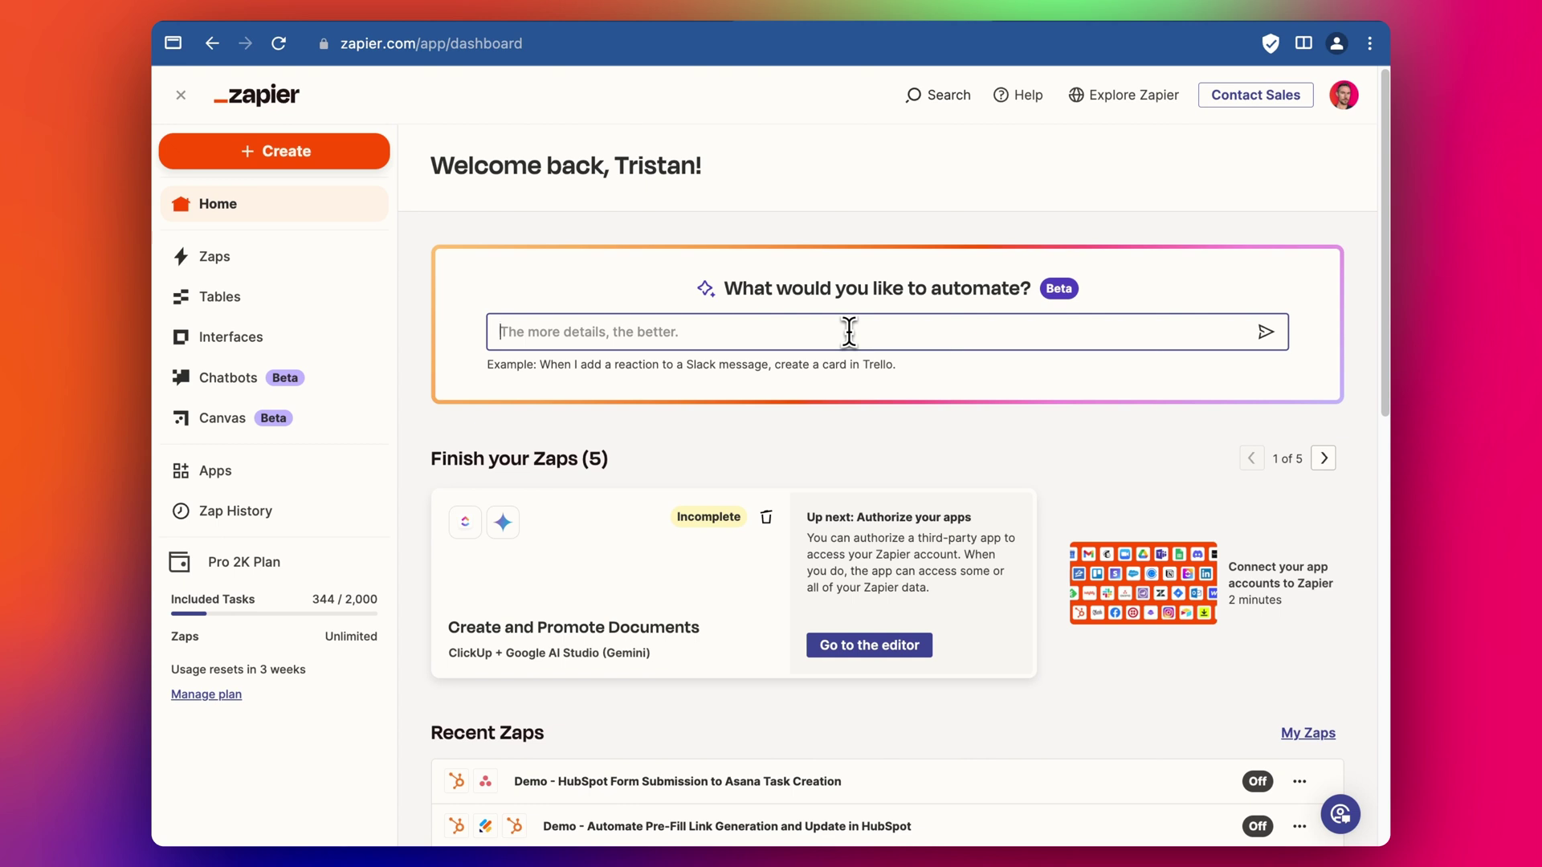
Submit the Sheets-to-HubSpot automation description to Zapier's AI prompt for a suggested Zap.
{"action": "left_click_drag", "start_coordinate": [499, 332], "coordinate": [642, 331]}
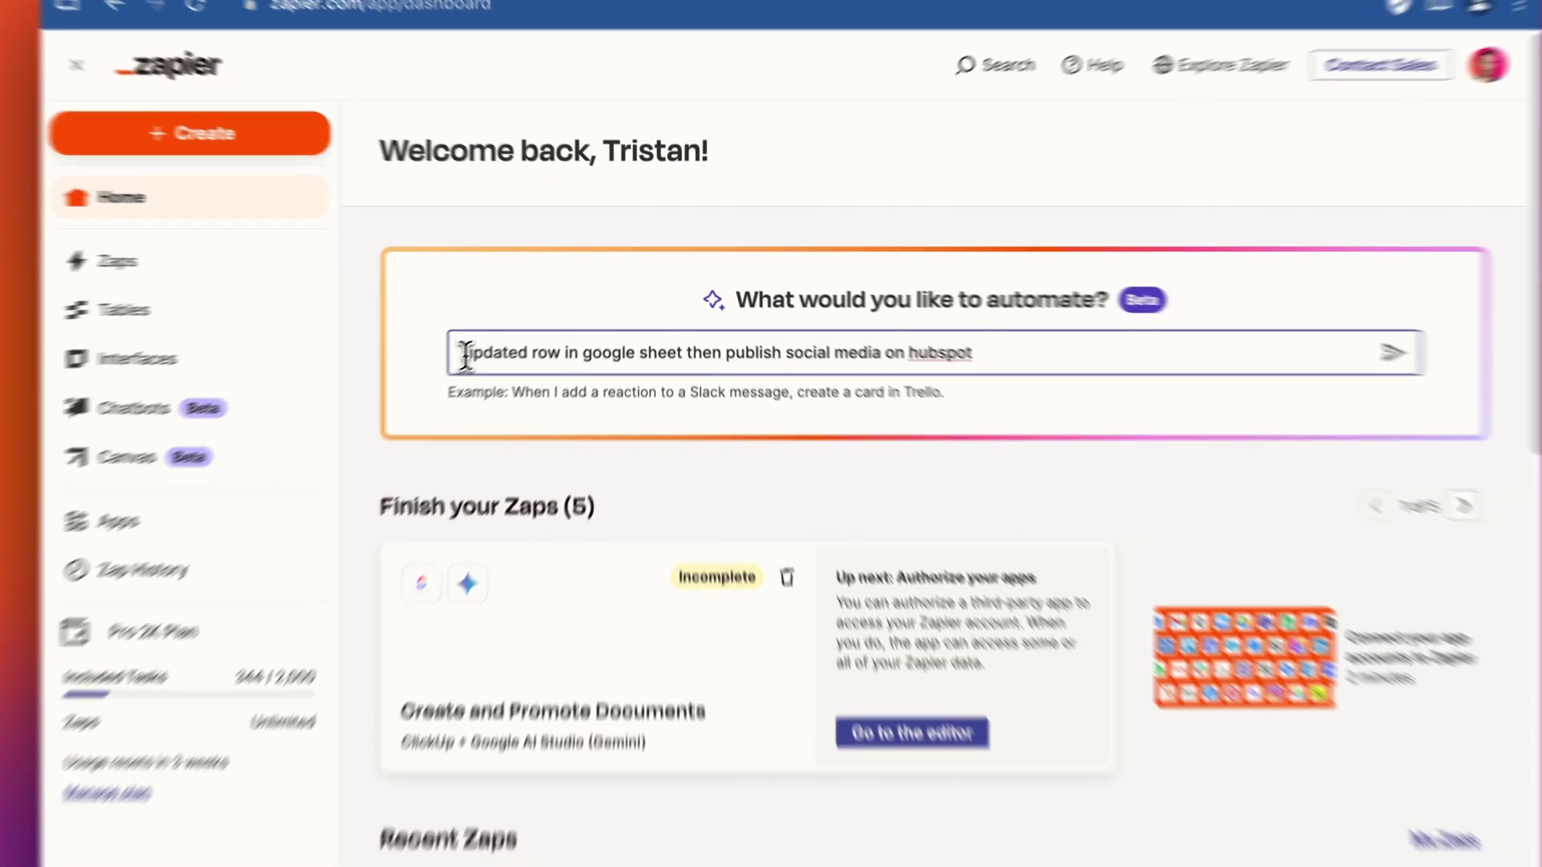
{"action": "left_click_drag", "start_coordinate": [601, 397], "coordinate": [671, 396]}
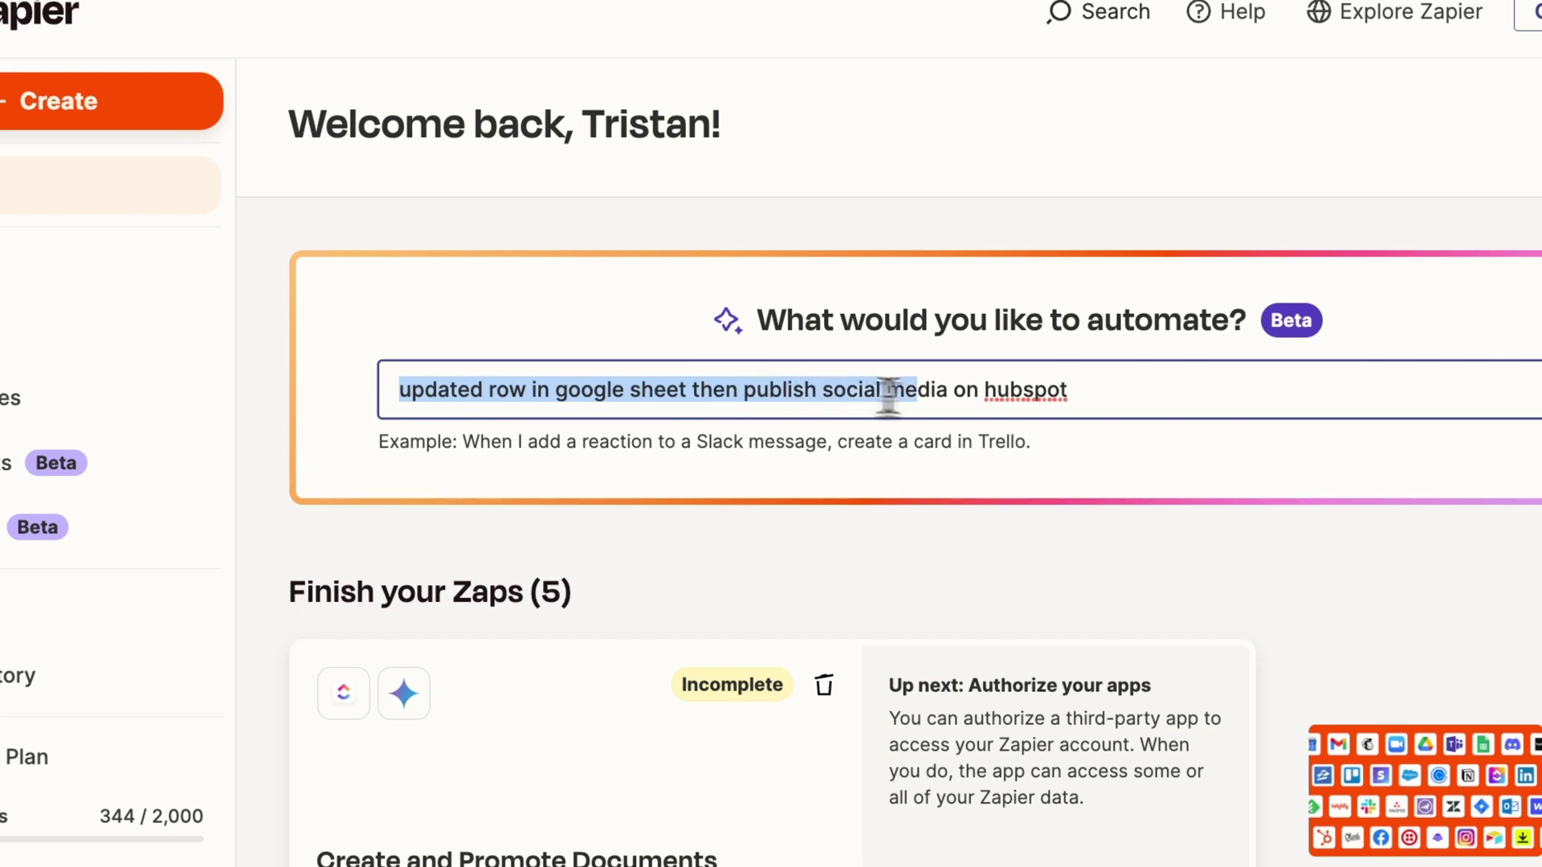
{"action": "left_click_drag", "start_coordinate": [952, 398], "coordinate": [1108, 402]}
{"action": "left_click", "coordinate": [1107, 402]}
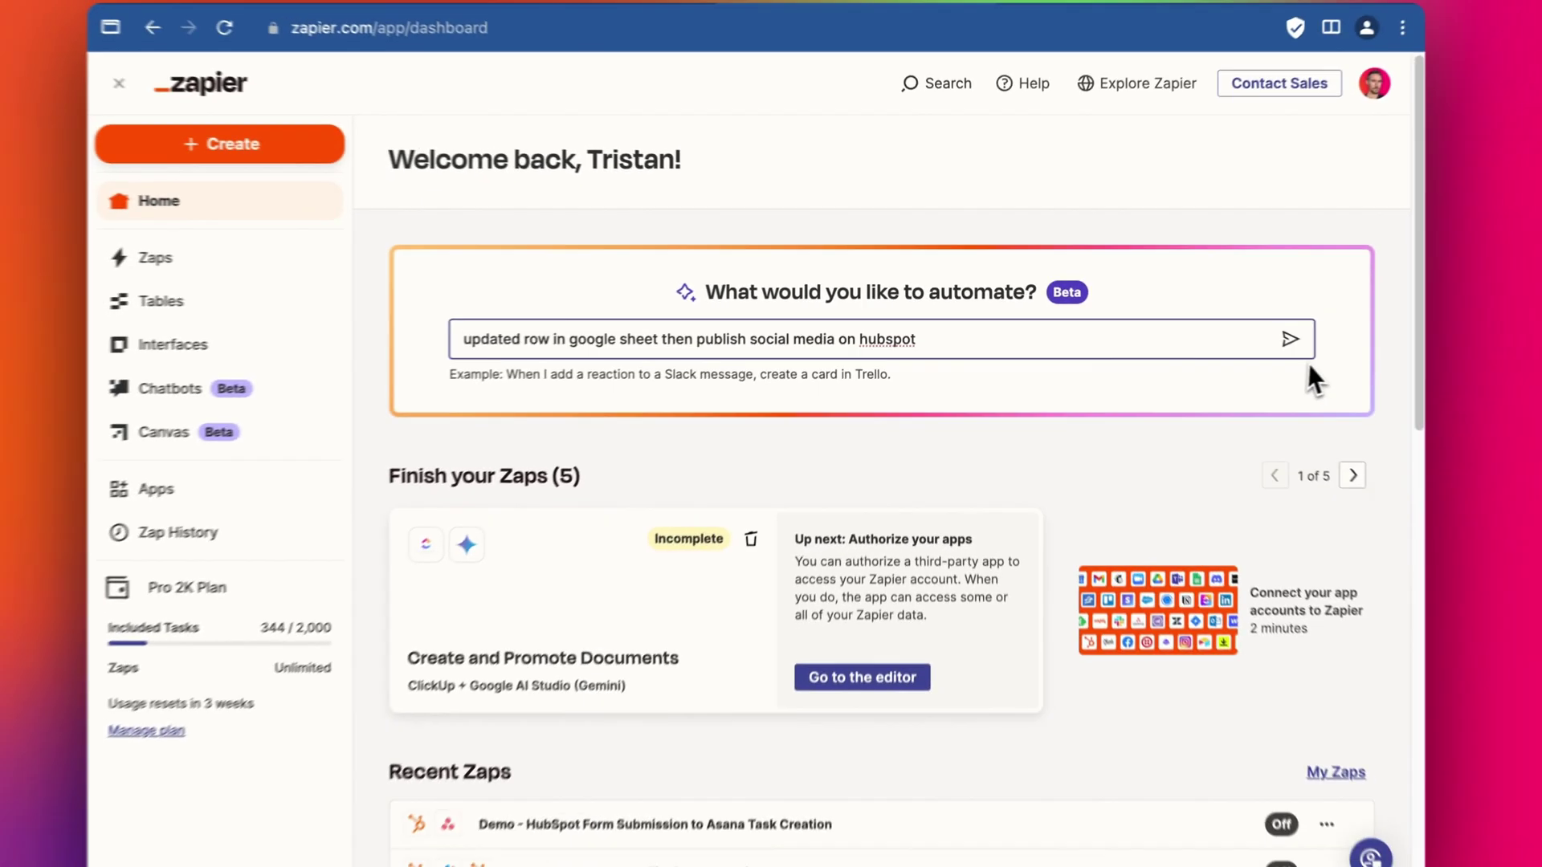
{"action": "left_click", "coordinate": [1272, 344]}
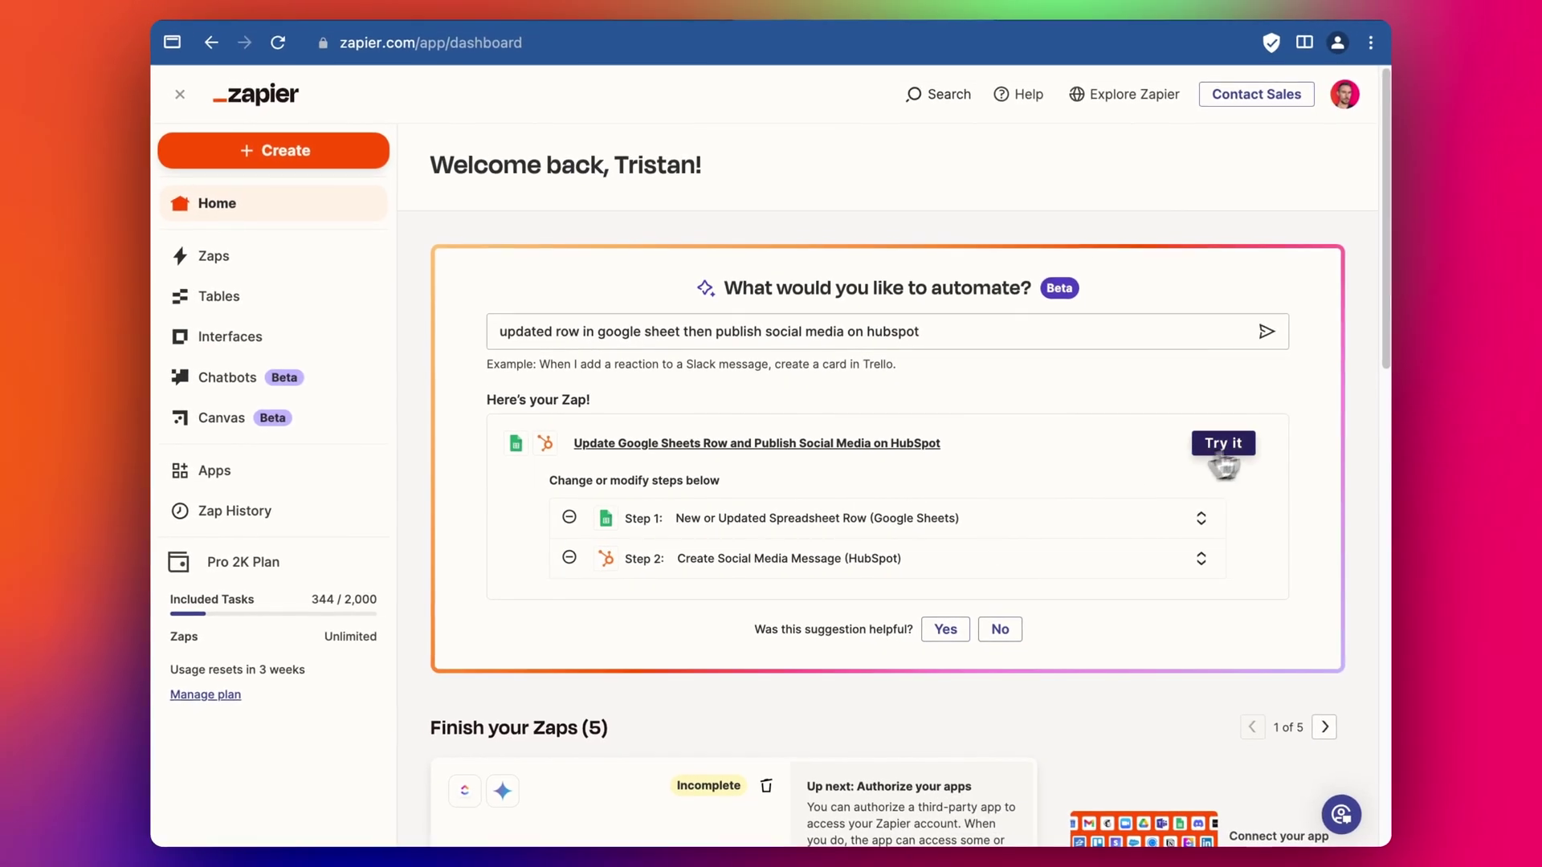
Try the suggested Zap and connect the Google Sheets account to its trigger.
{"action": "left_click", "coordinate": [1223, 444]}
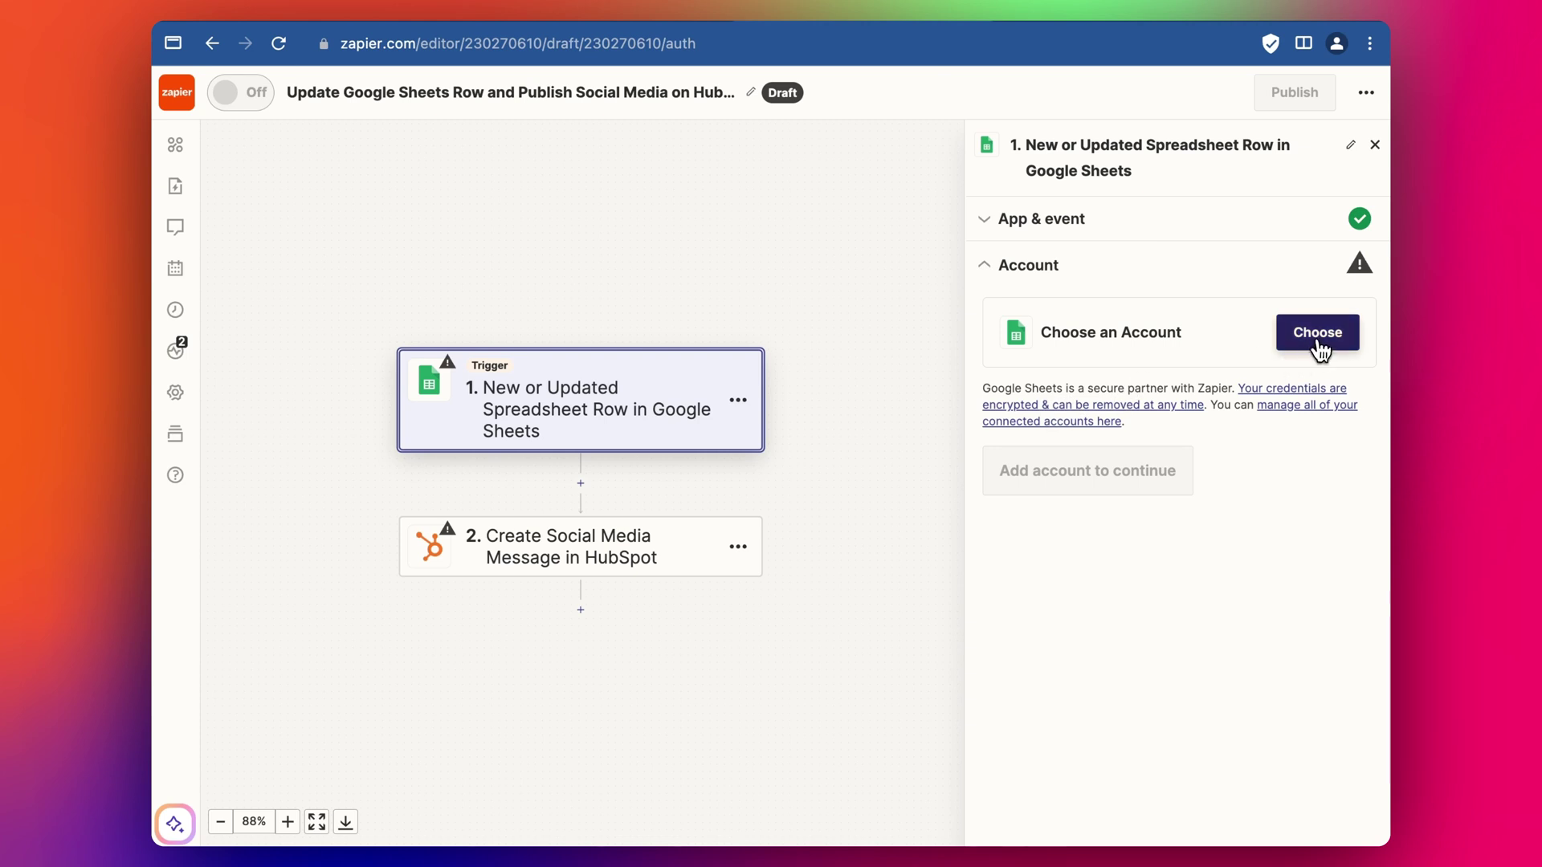
{"action": "left_click", "coordinate": [1317, 333]}
{"action": "left_click", "coordinate": [1143, 539]}
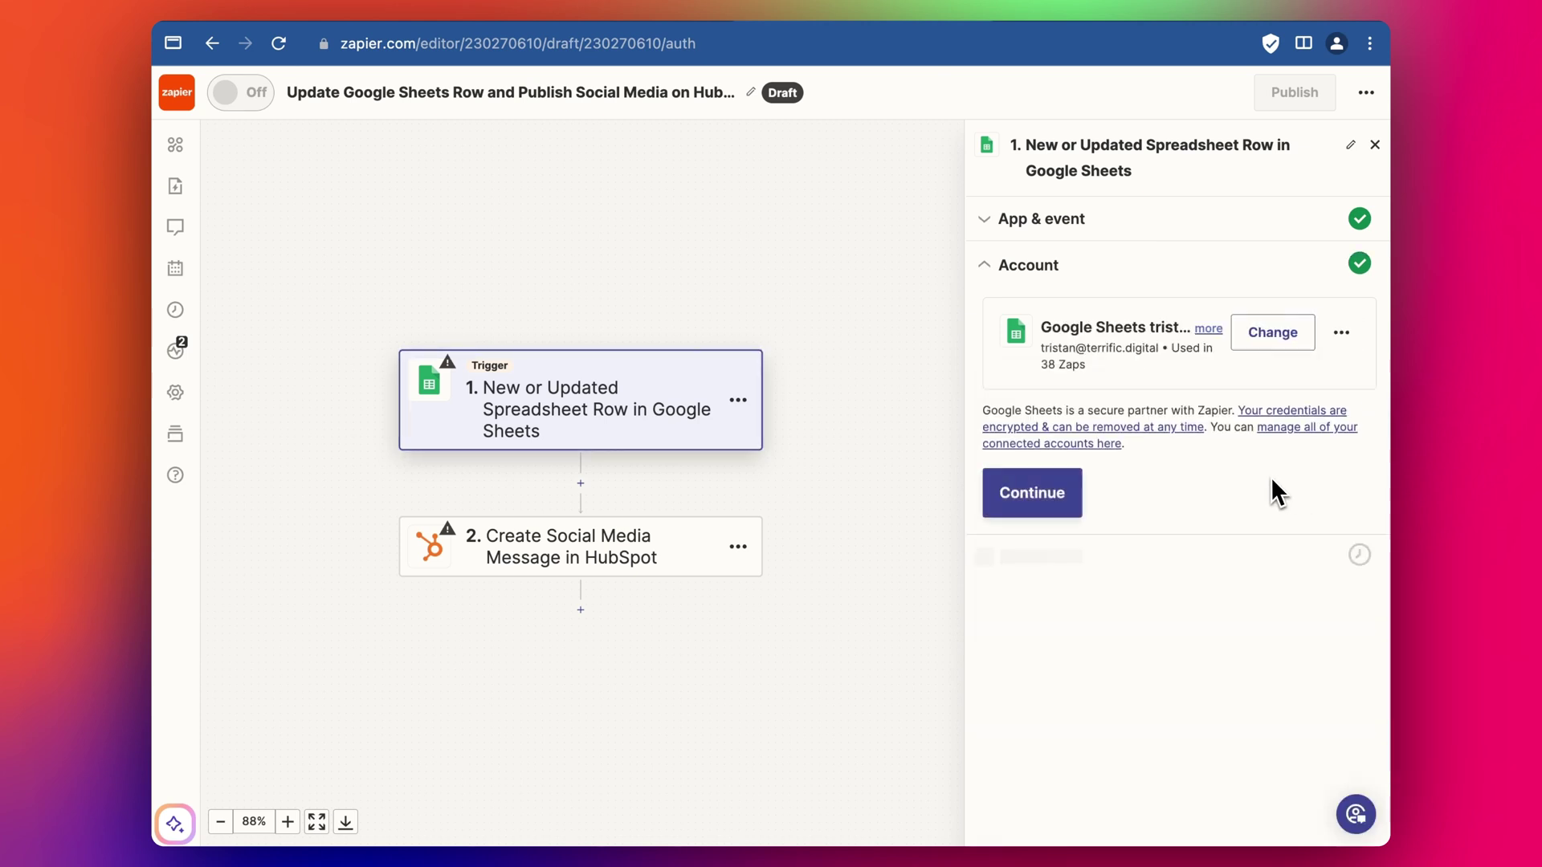
{"action": "left_click", "coordinate": [1072, 492]}
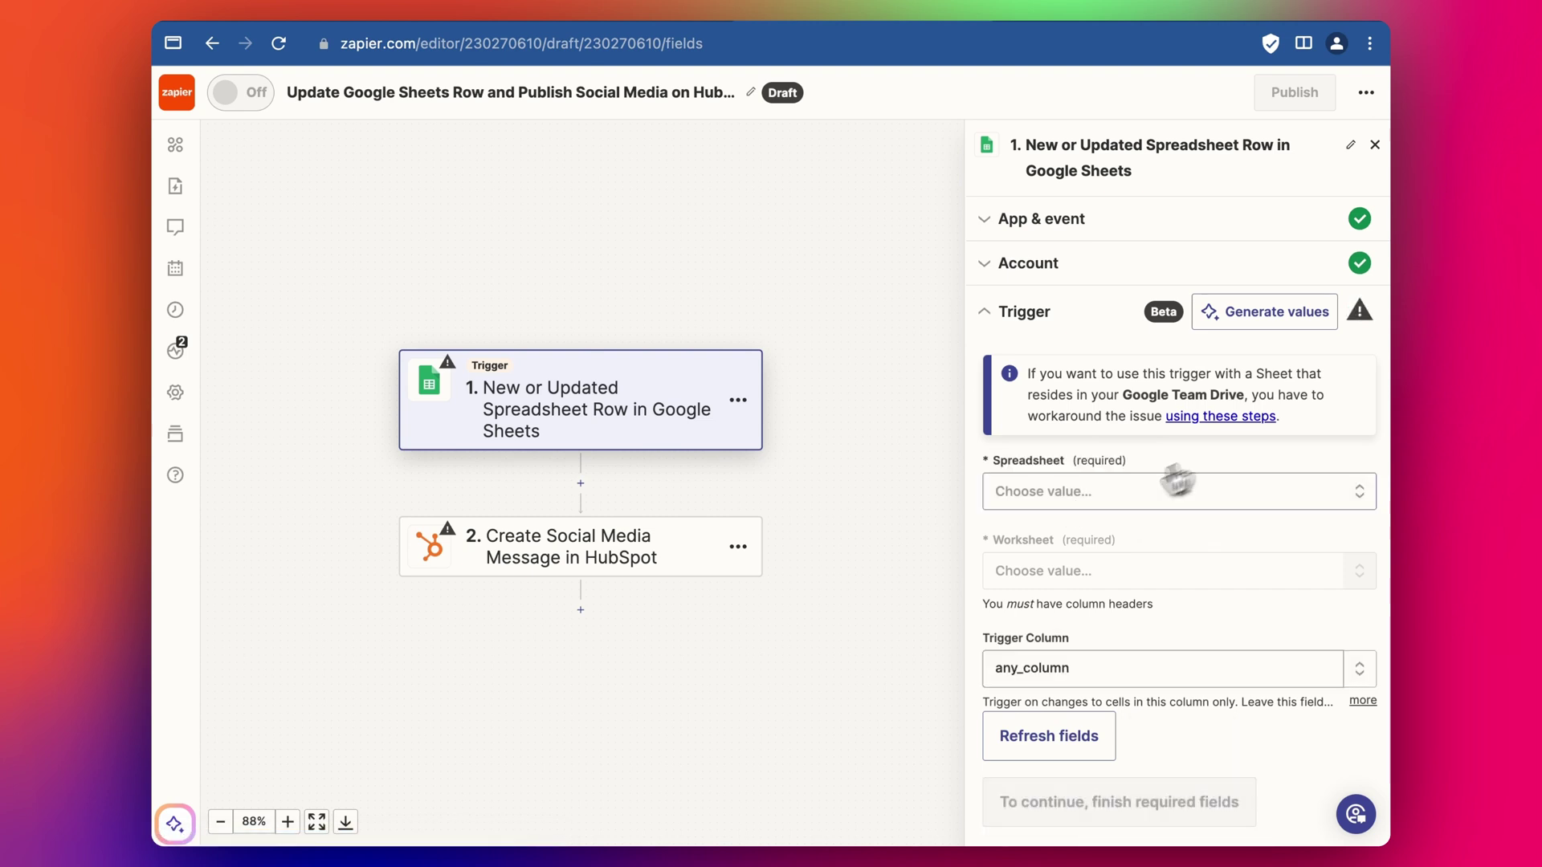
Set the trigger to the HubSpot Social Media Schedule via Zapier spreadsheet, worksheet Sheet1.
{"action": "left_click", "coordinate": [1111, 502]}
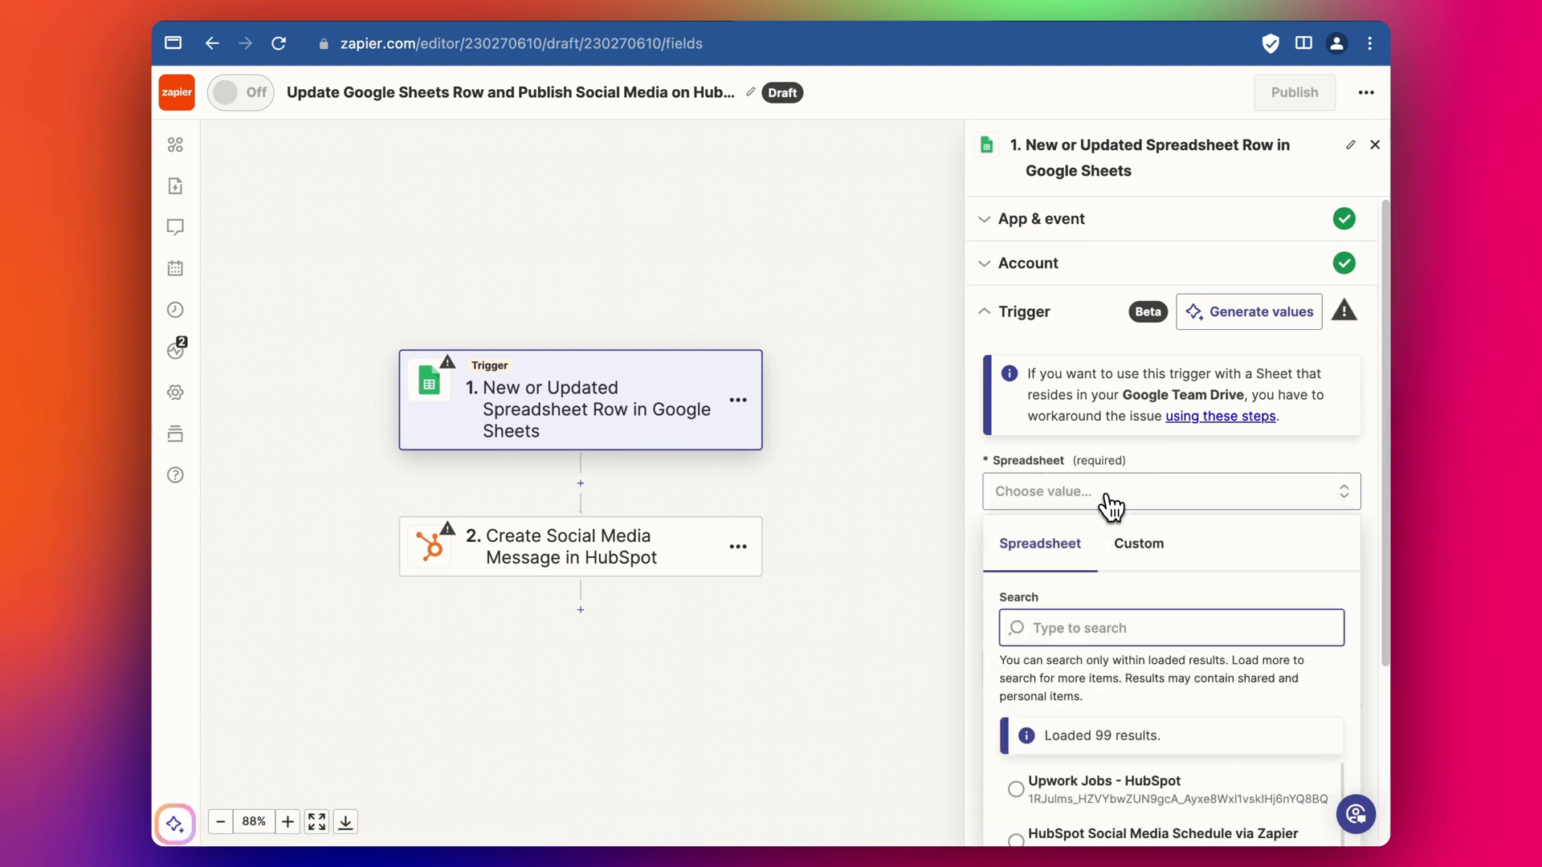
{"action": "type", "text": "social"}
{"action": "left_click", "coordinate": [1156, 789]}
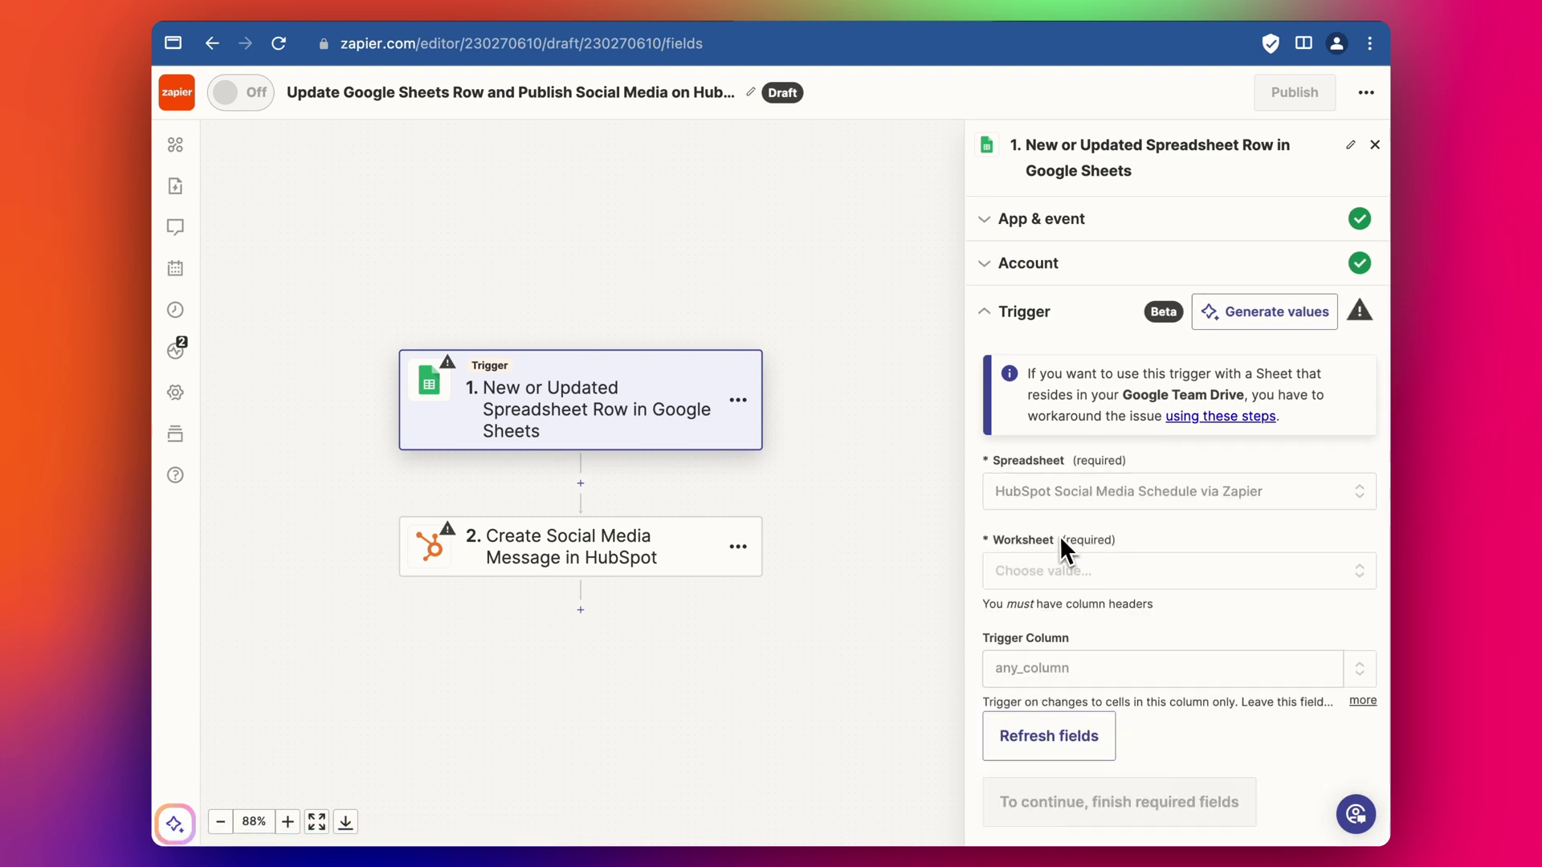
{"action": "left_click", "coordinate": [1076, 577]}
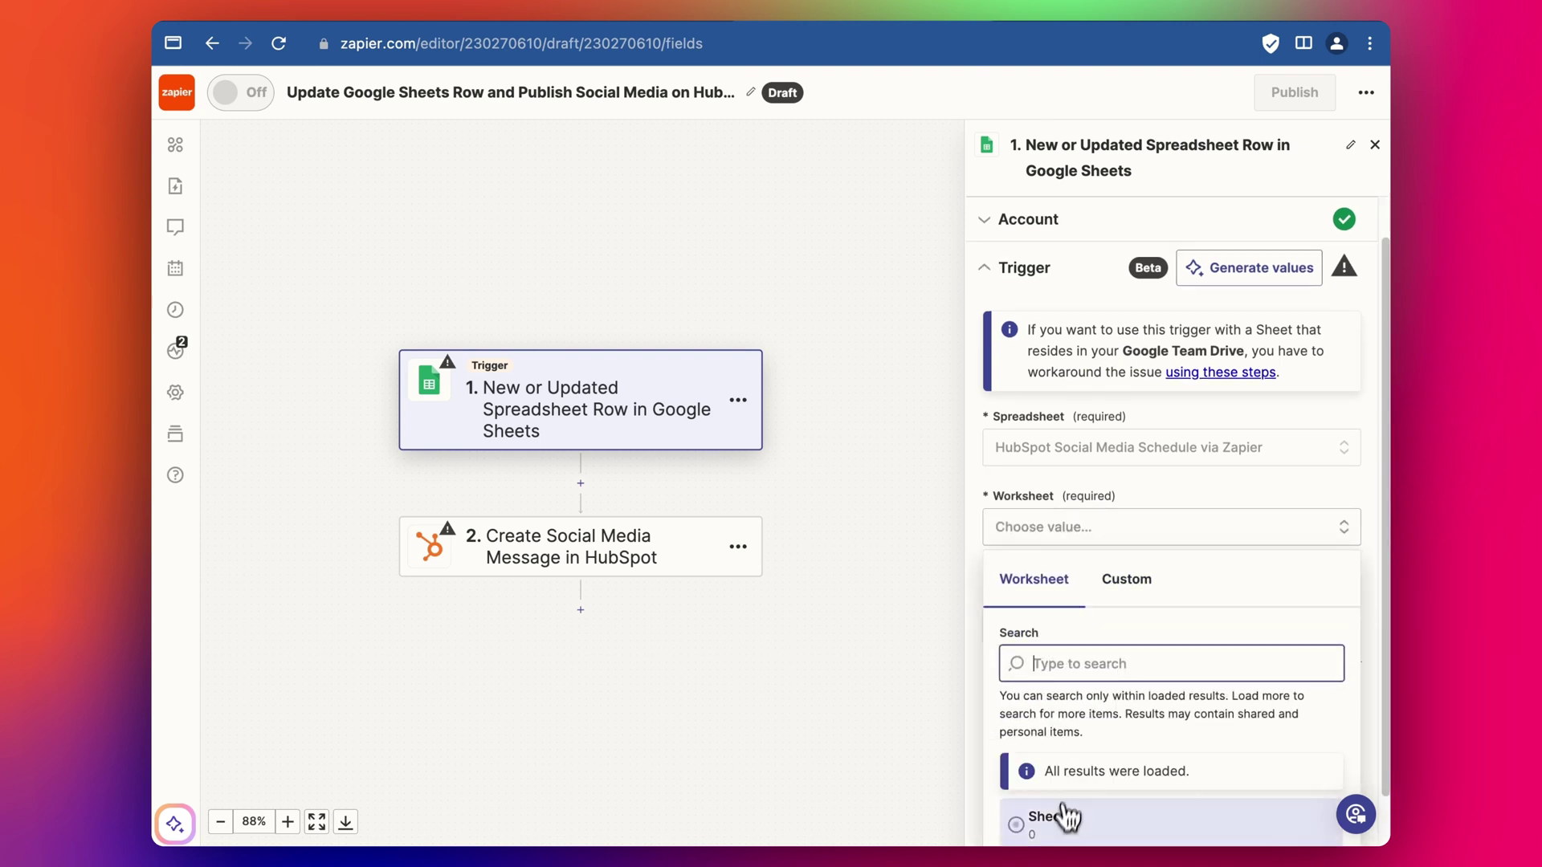
{"action": "left_click", "coordinate": [1071, 815]}
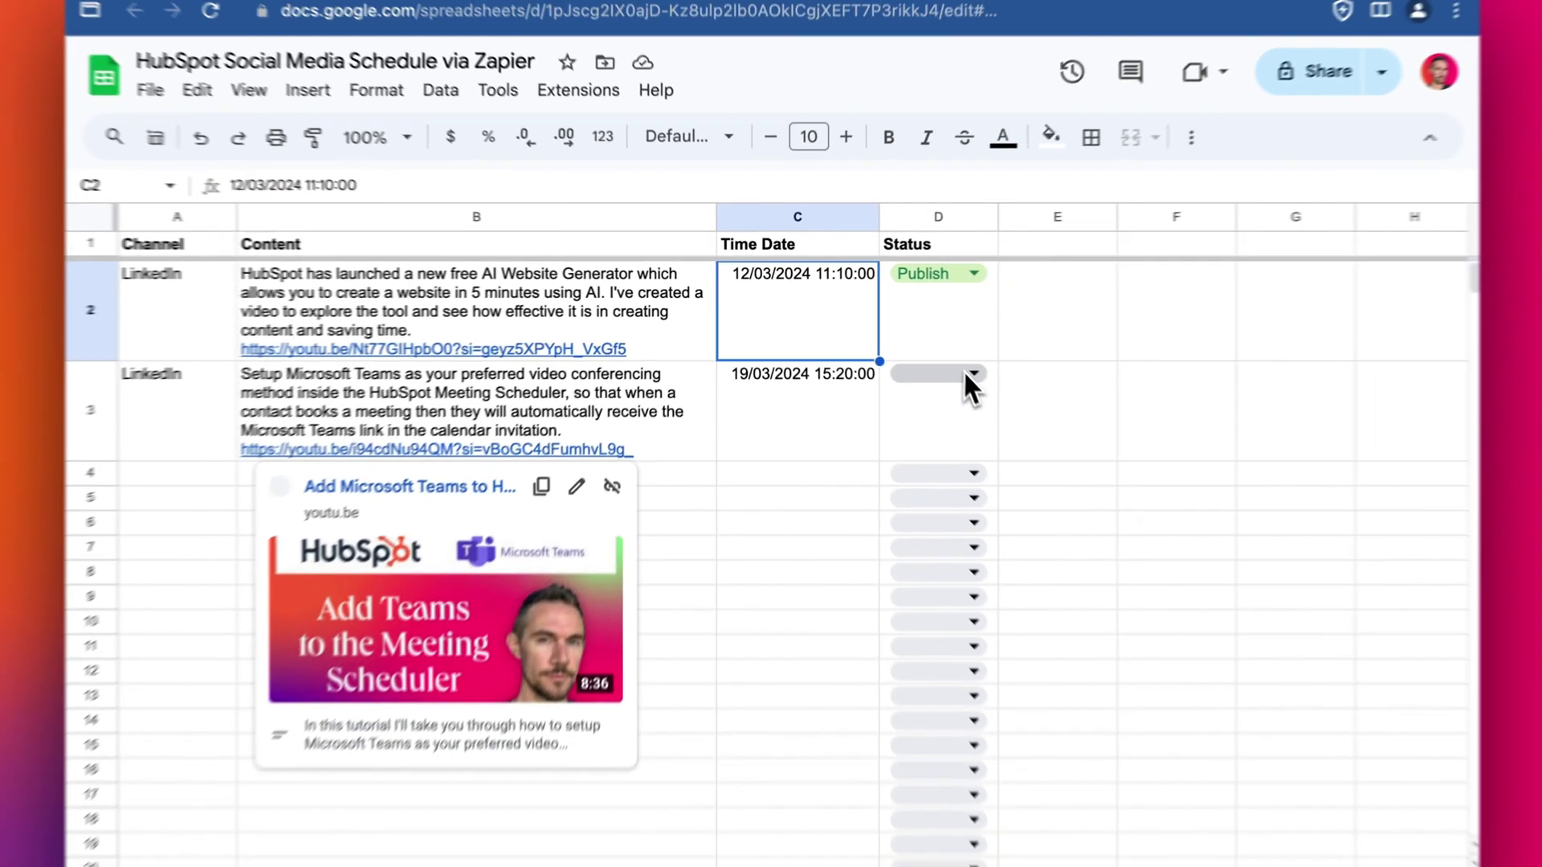
Show the Publish option in row 3's Status dropdown, then close it.
{"action": "left_click", "coordinate": [1051, 414]}
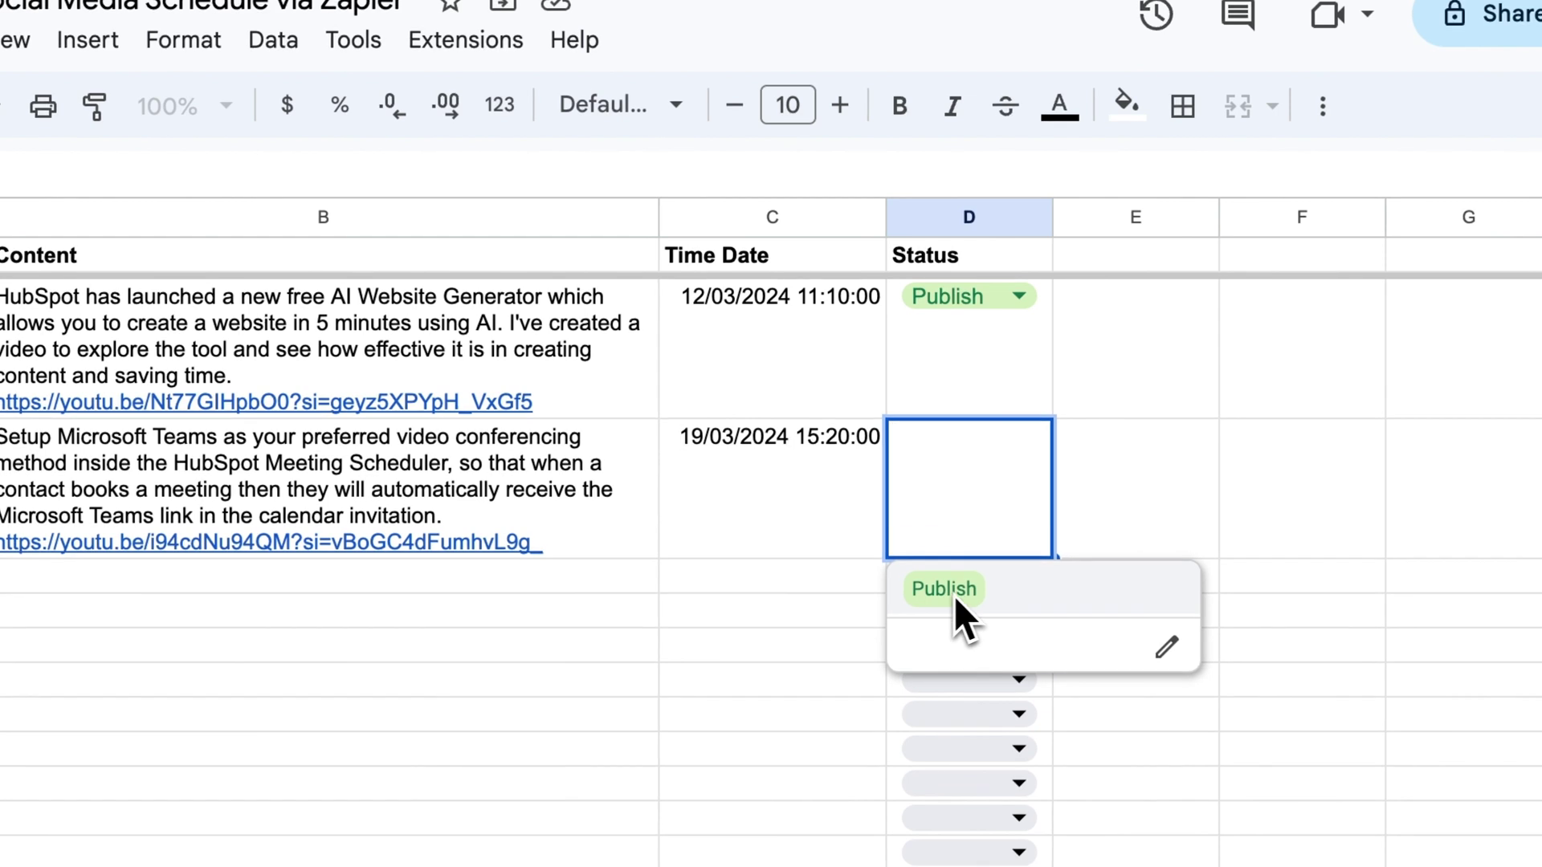
{"action": "left_click", "coordinate": [813, 526]}
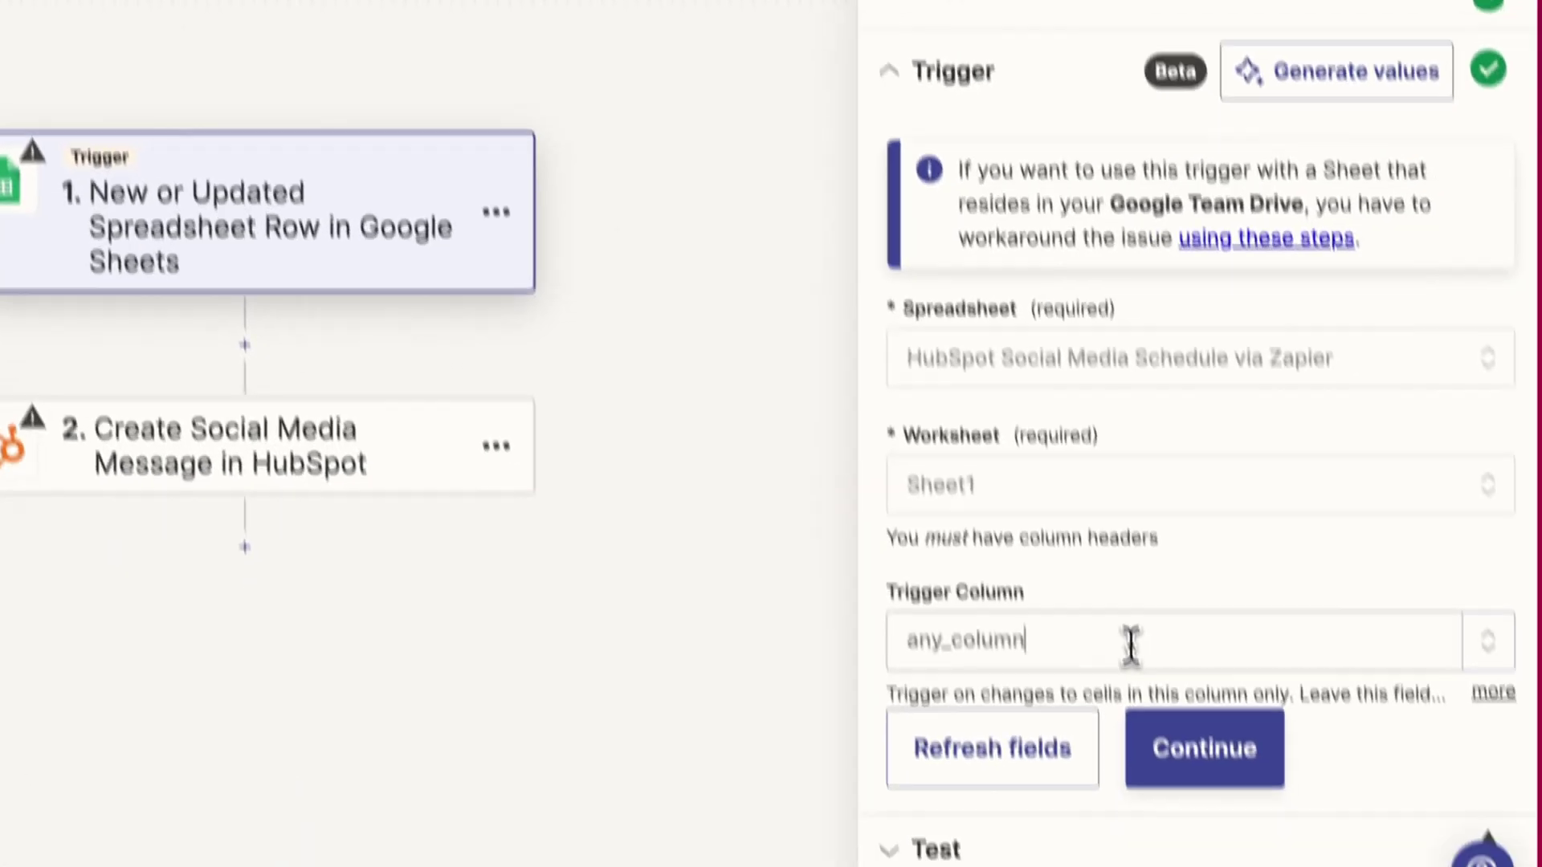
Set the trigger column to Status and confirm the trigger settings.
{"action": "left_click", "coordinate": [1130, 643]}
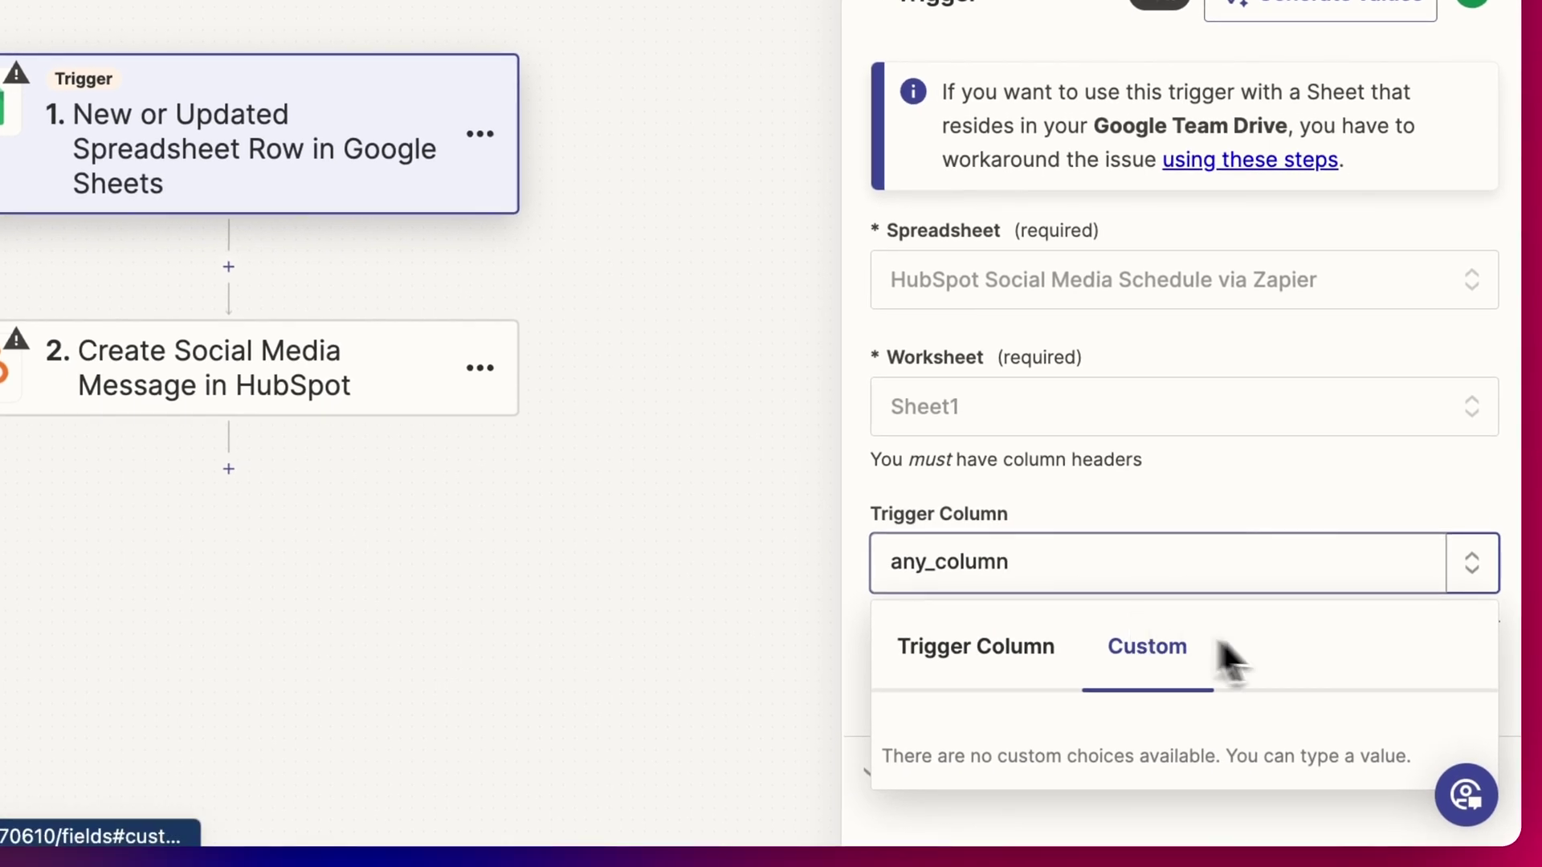
{"action": "left_click", "coordinate": [976, 647]}
{"action": "left_click", "coordinate": [1004, 727]}
{"action": "left_click", "coordinate": [1186, 738]}
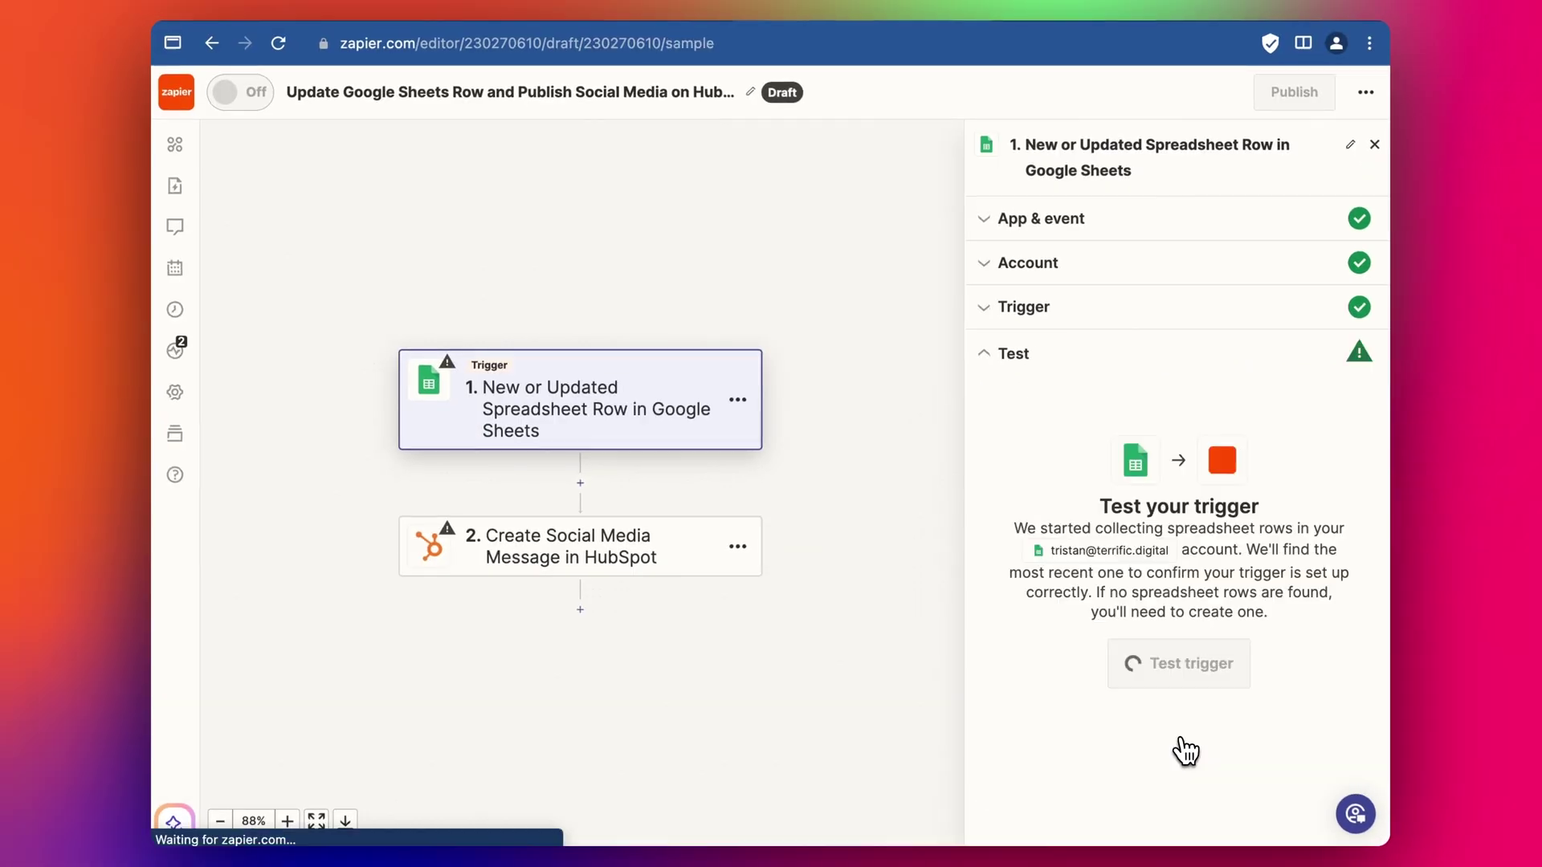
Test the trigger and continue with Row A, marked Publish, as the sample.
{"action": "left_click", "coordinate": [1179, 680]}
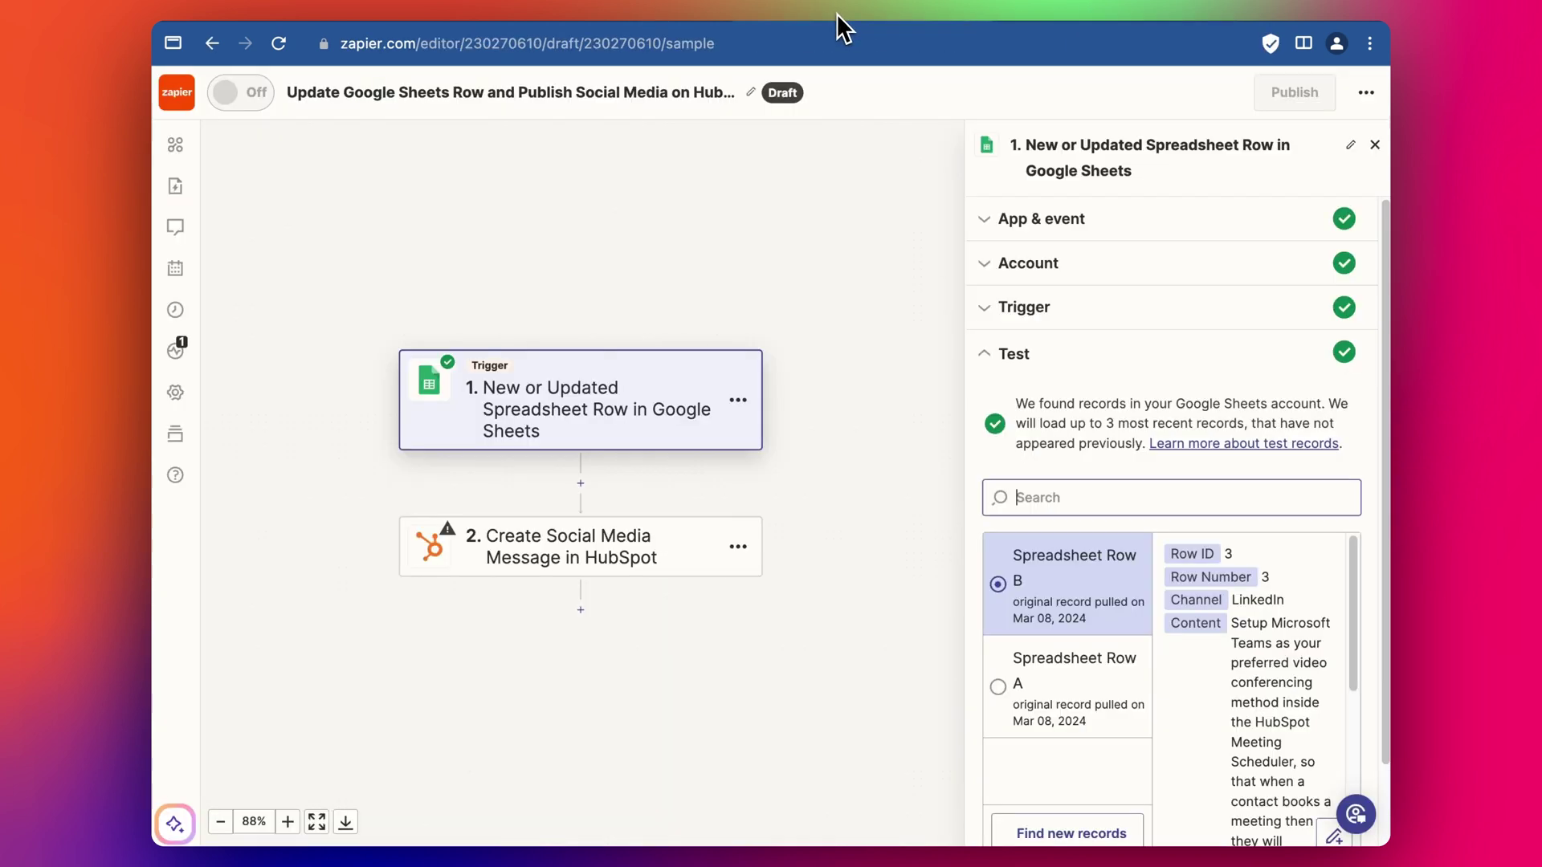
{"action": "left_click", "coordinate": [1069, 683]}
{"action": "scroll", "coordinate": [1282, 694], "scroll_direction": "down", "scroll_amount": 5}
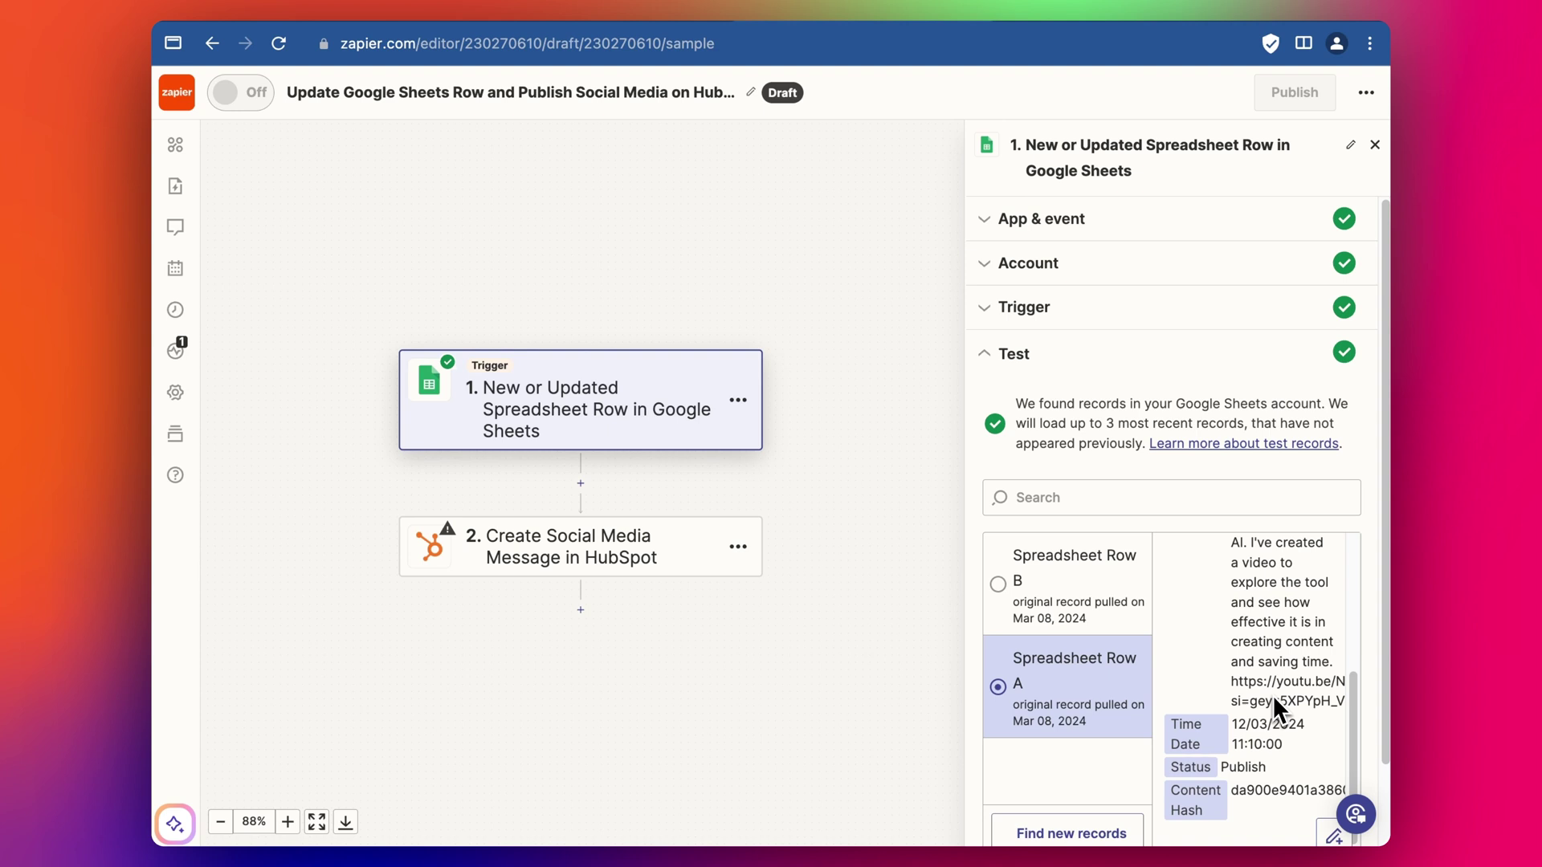
{"action": "left_click", "coordinate": [1139, 810]}
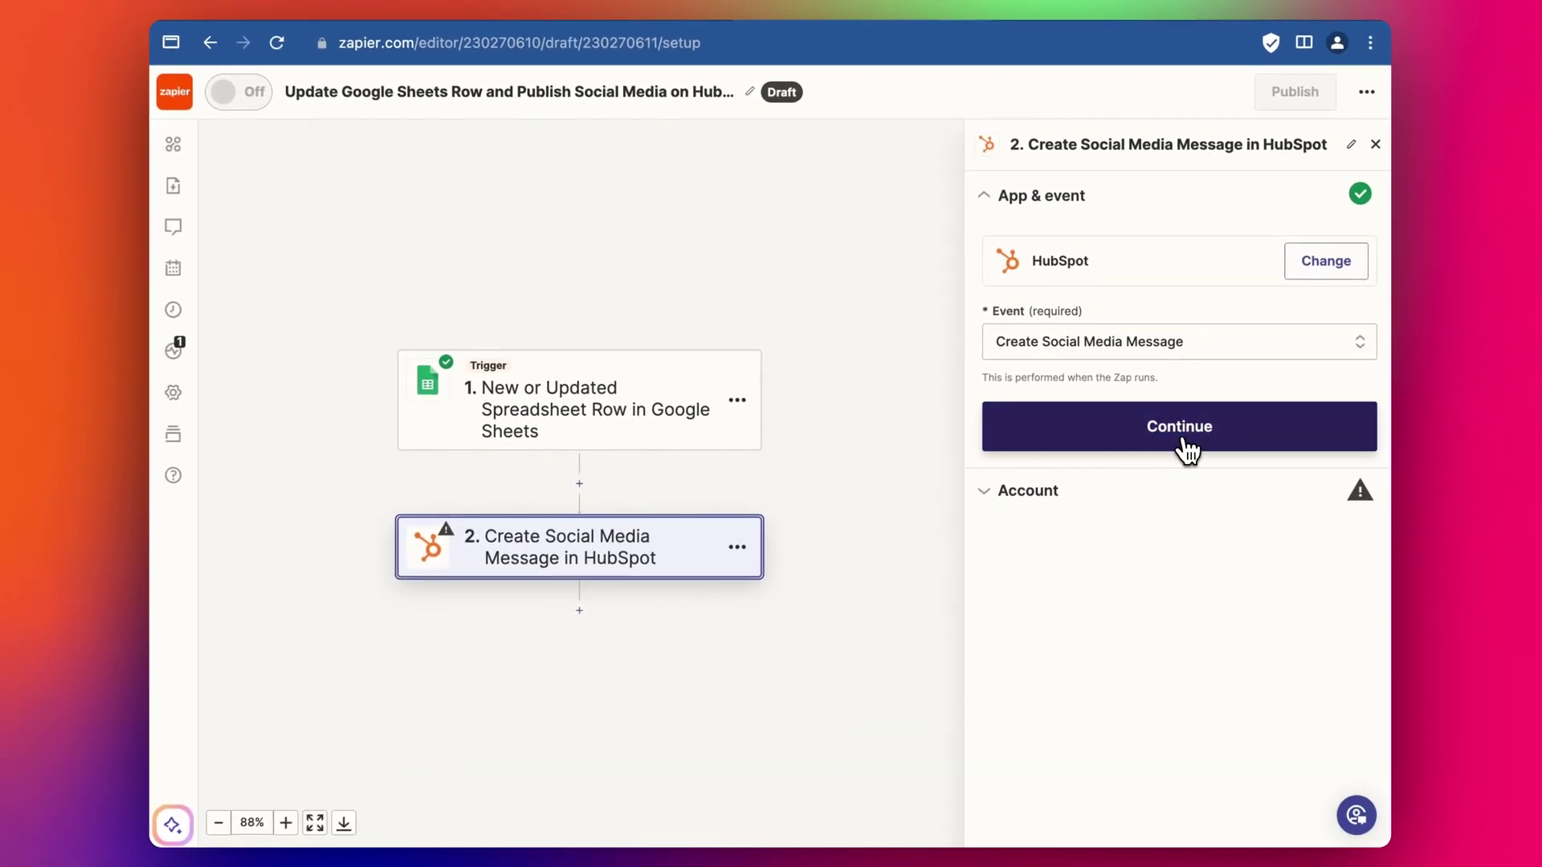
Connect the HubSpot account and choose the LinkedInCompanyPage Terrific channel.
{"action": "left_click", "coordinate": [1186, 450]}
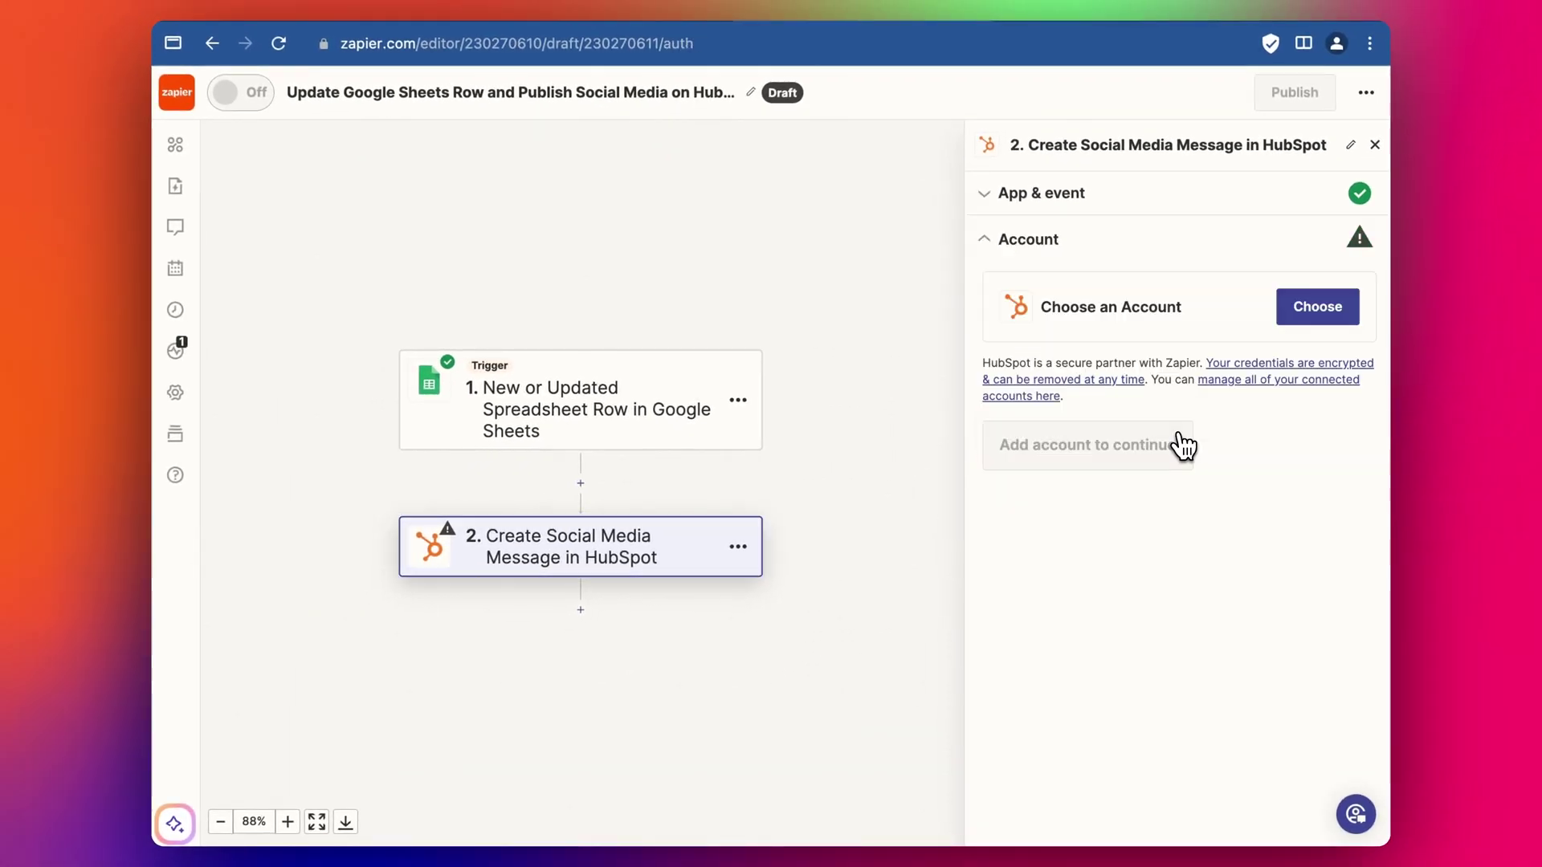
{"action": "left_click", "coordinate": [1326, 315]}
{"action": "left_click", "coordinate": [1052, 640]}
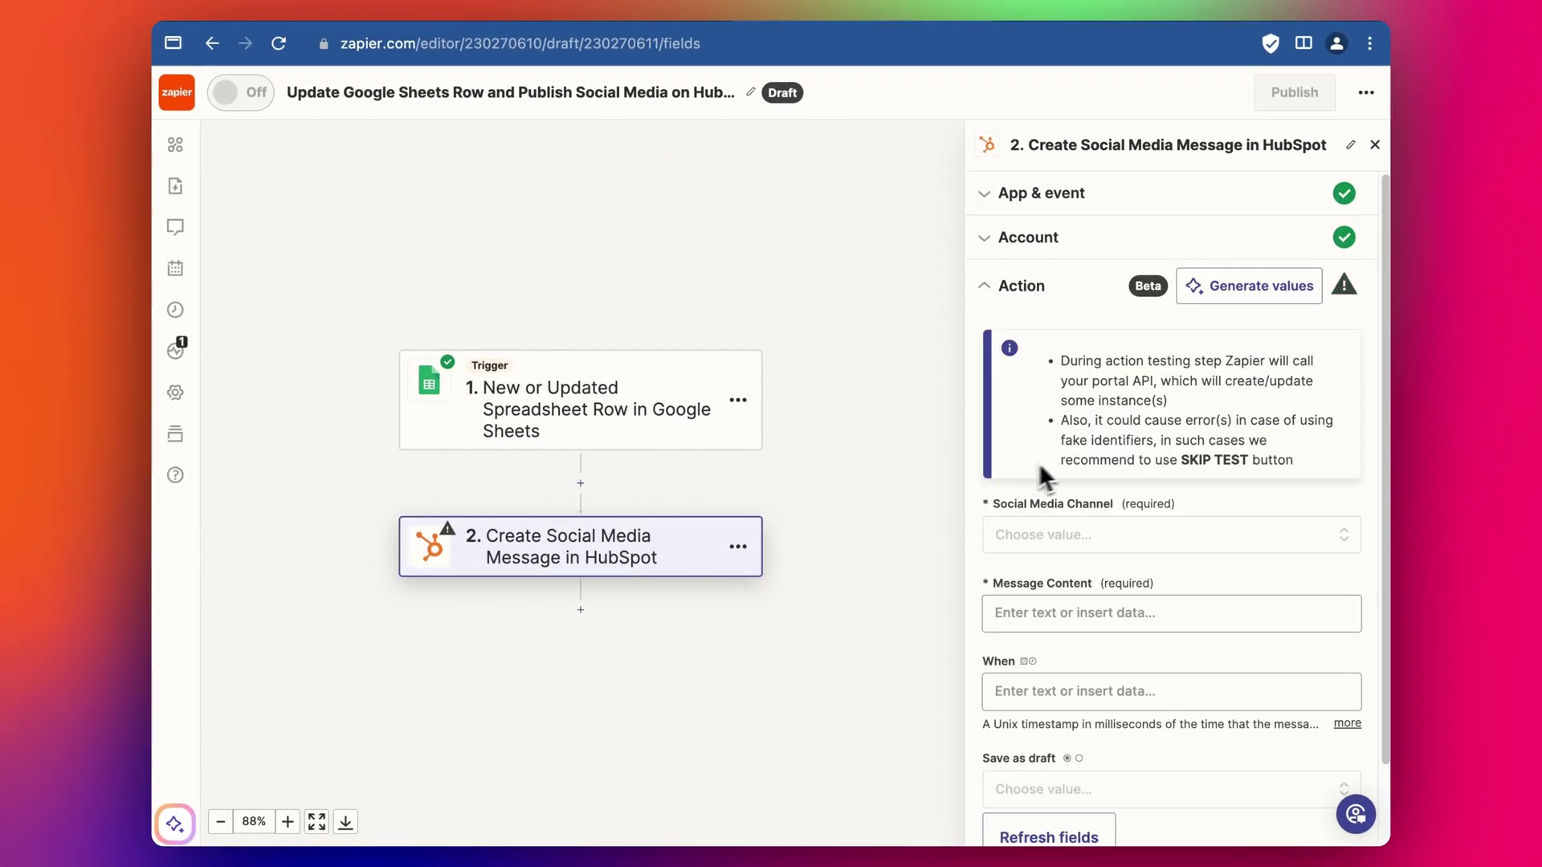
{"action": "scroll", "coordinate": [1140, 450], "scroll_direction": "down", "scroll_amount": 1}
{"action": "left_click", "coordinate": [1124, 493]}
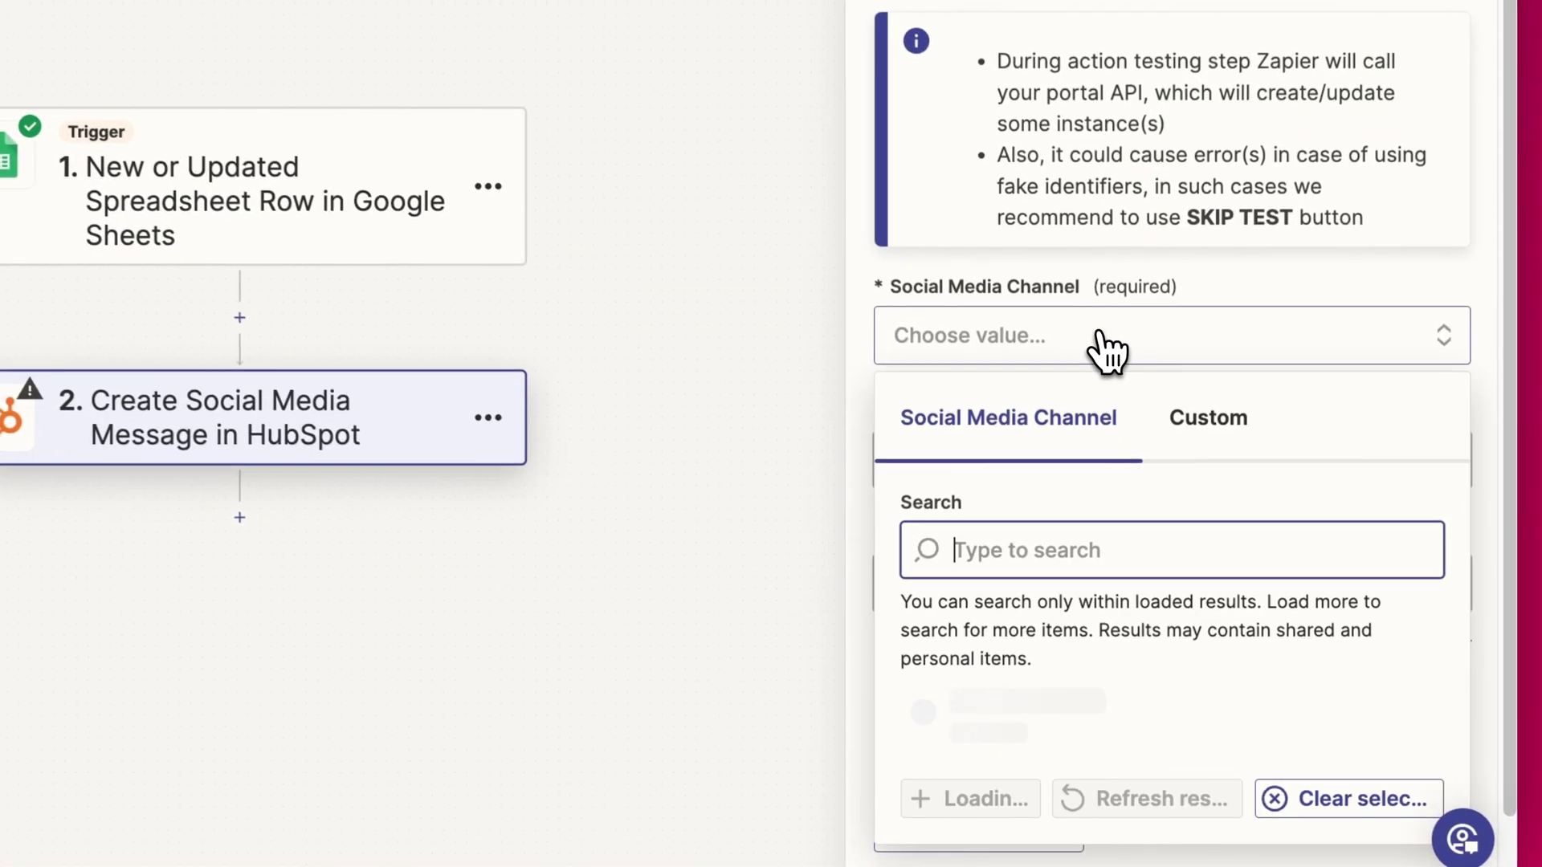
{"action": "scroll", "coordinate": [1106, 358], "scroll_direction": "down", "scroll_amount": 3}
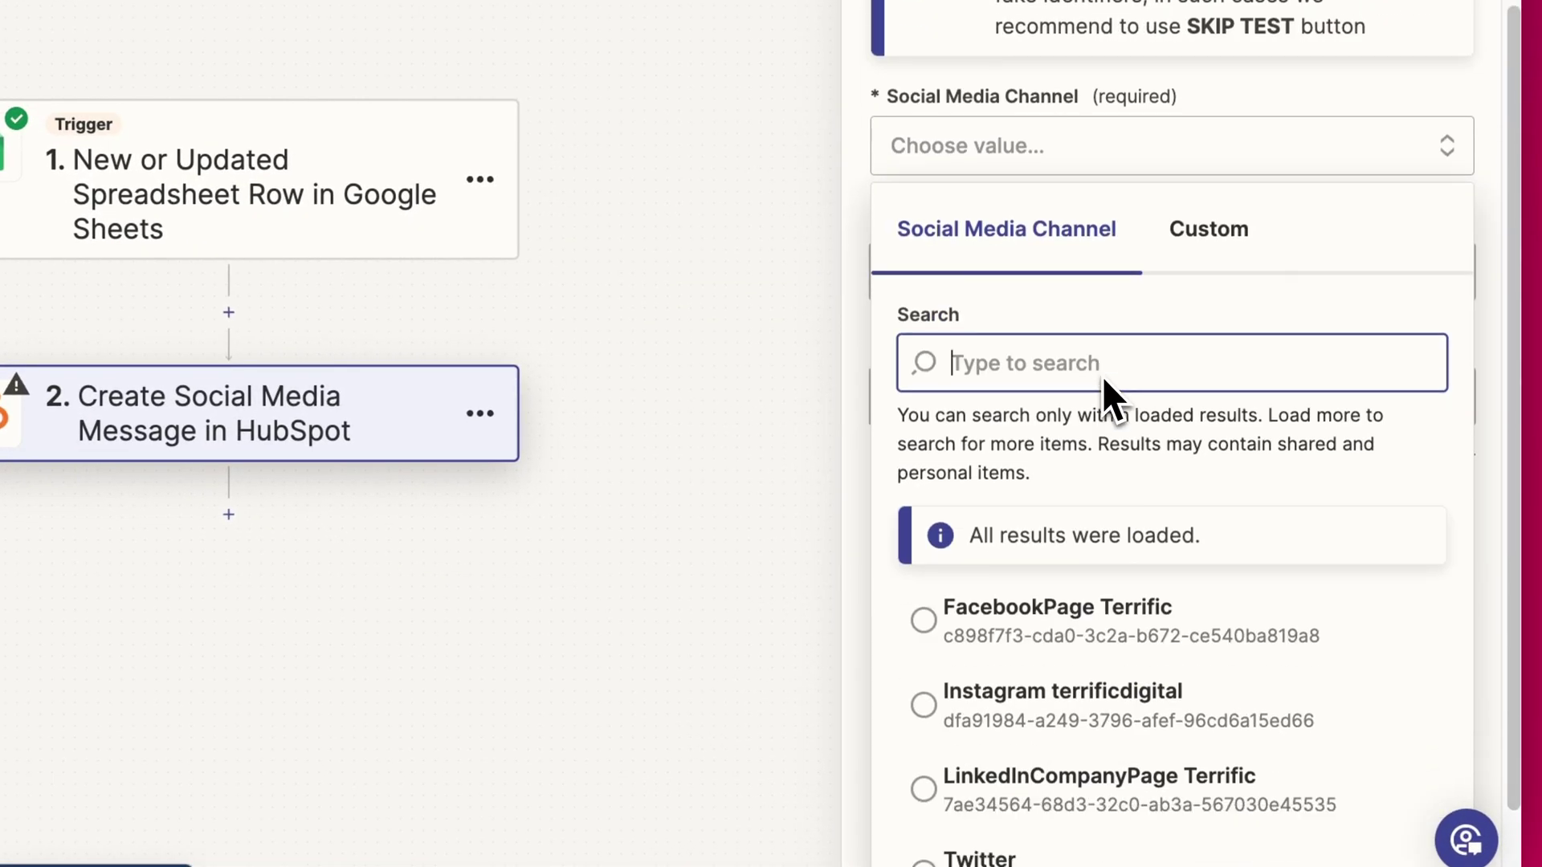
{"action": "scroll", "coordinate": [1102, 376], "scroll_direction": "down", "scroll_amount": 2}
{"action": "left_click", "coordinate": [1084, 751]}
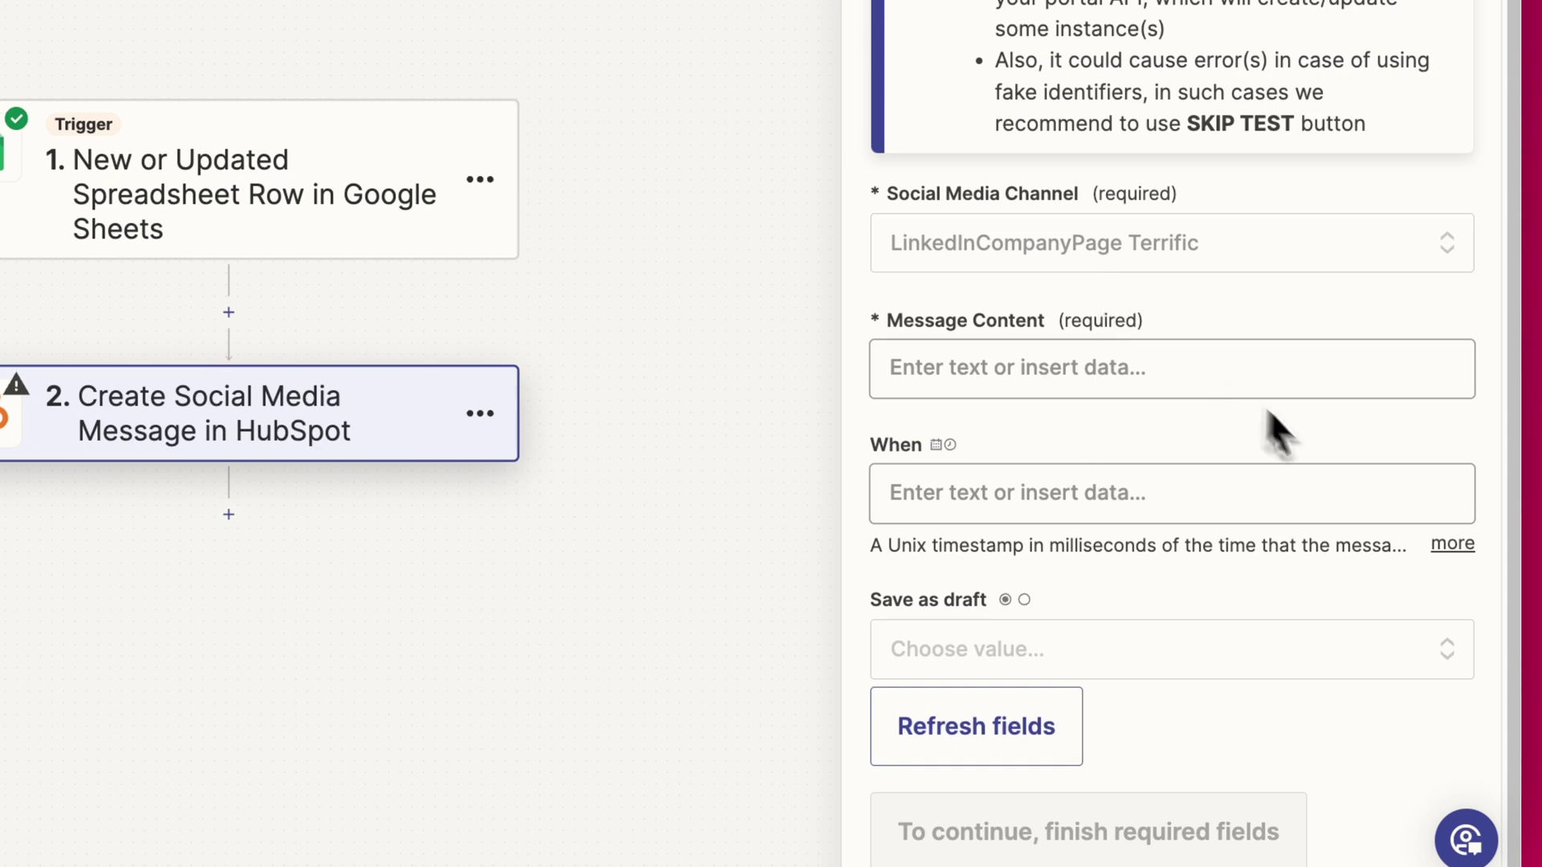
Map the sheet's Content to Message Content and Time Date to the post time.
{"action": "left_click", "coordinate": [1014, 353]}
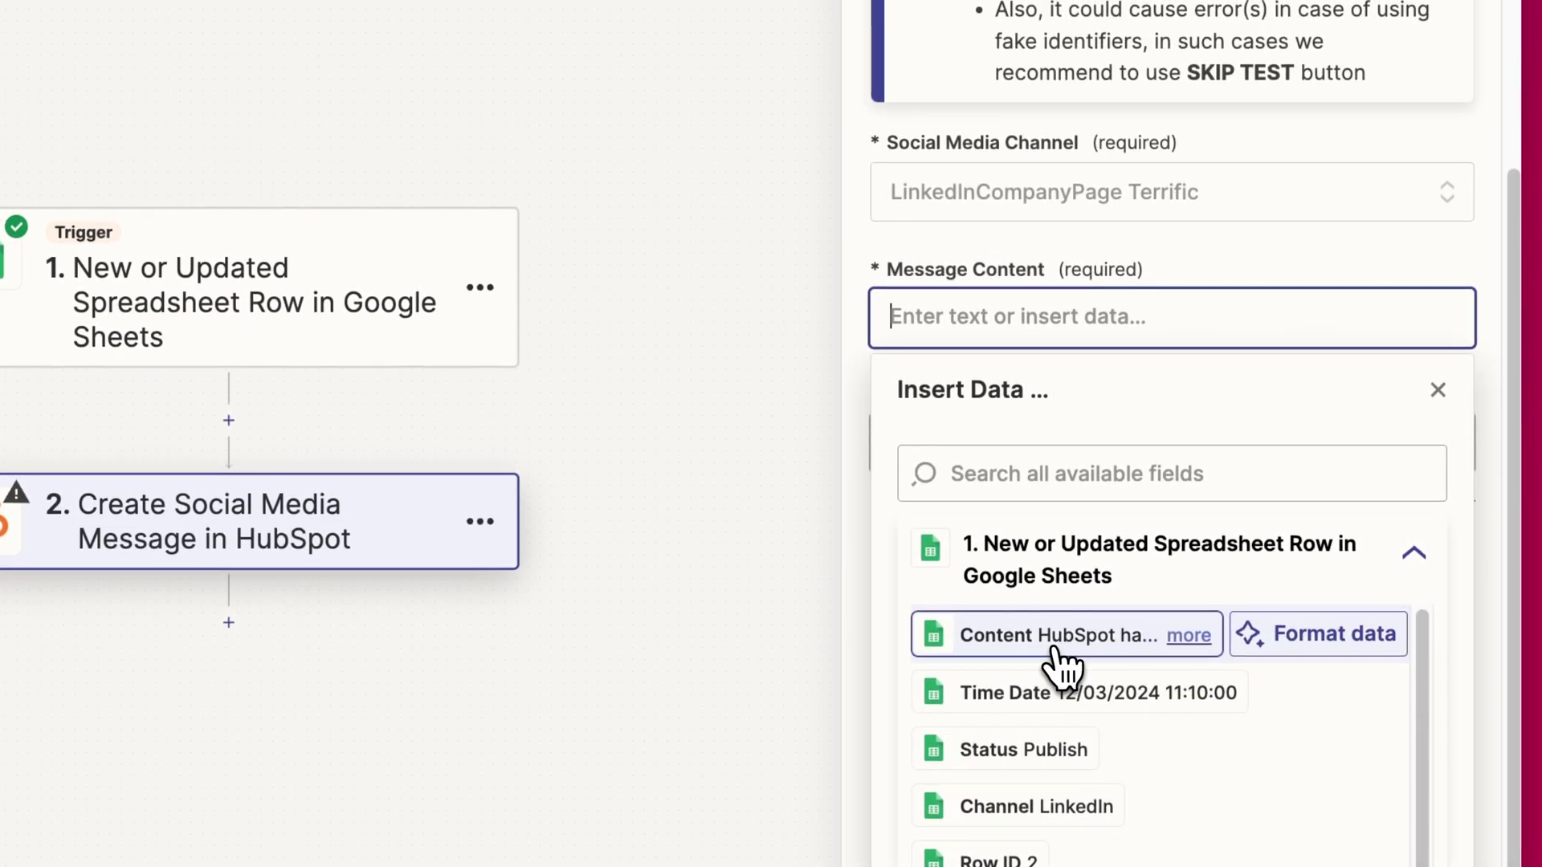
{"action": "left_click", "coordinate": [1051, 647]}
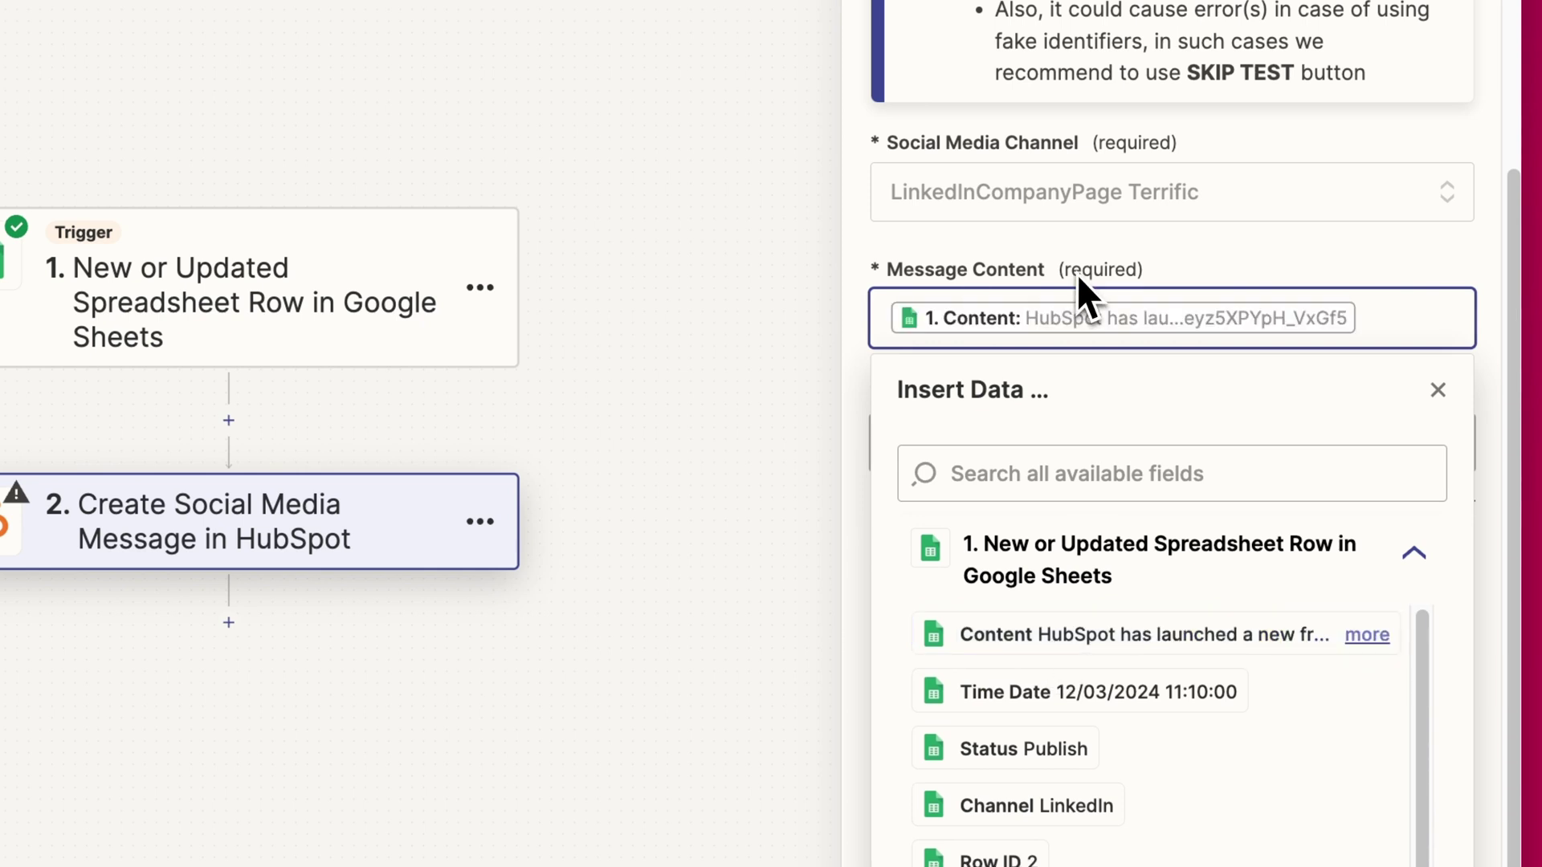
{"action": "left_click", "coordinate": [1233, 236]}
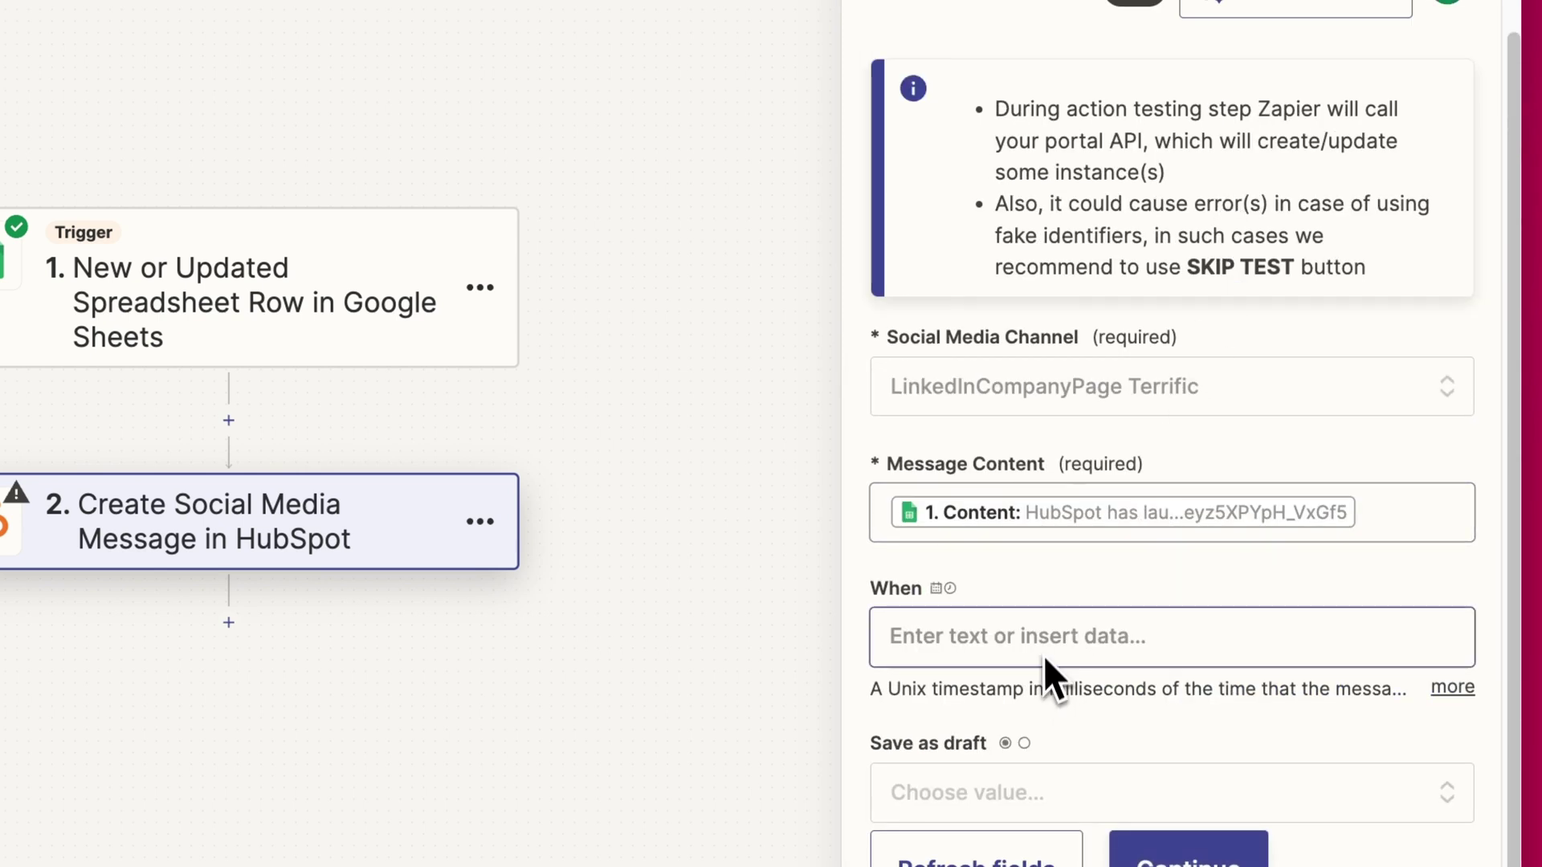
{"action": "left_click", "coordinate": [1073, 636]}
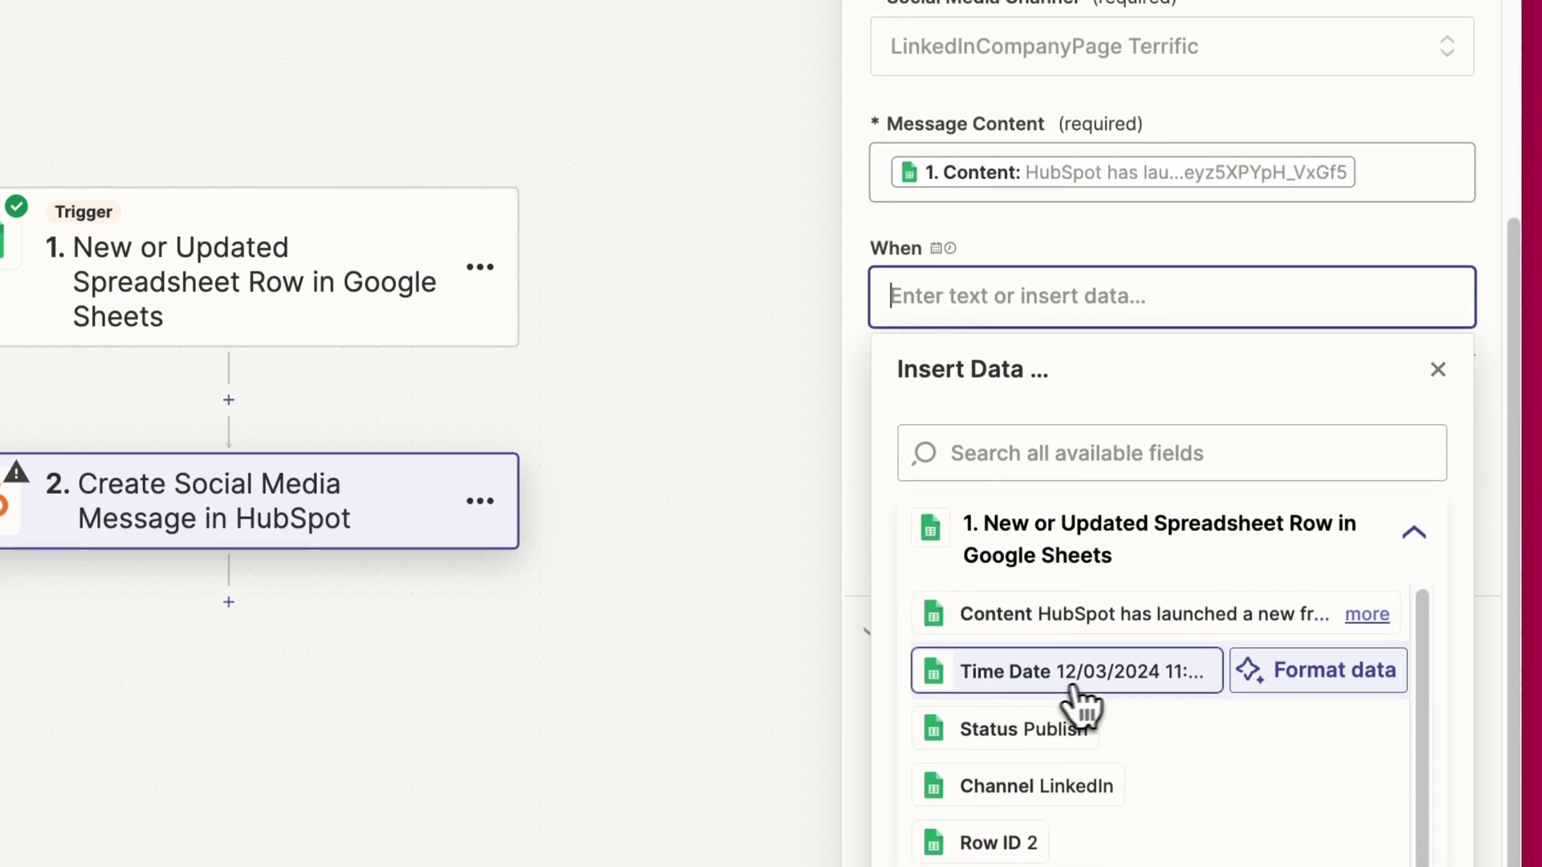
{"action": "left_click", "coordinate": [1086, 692]}
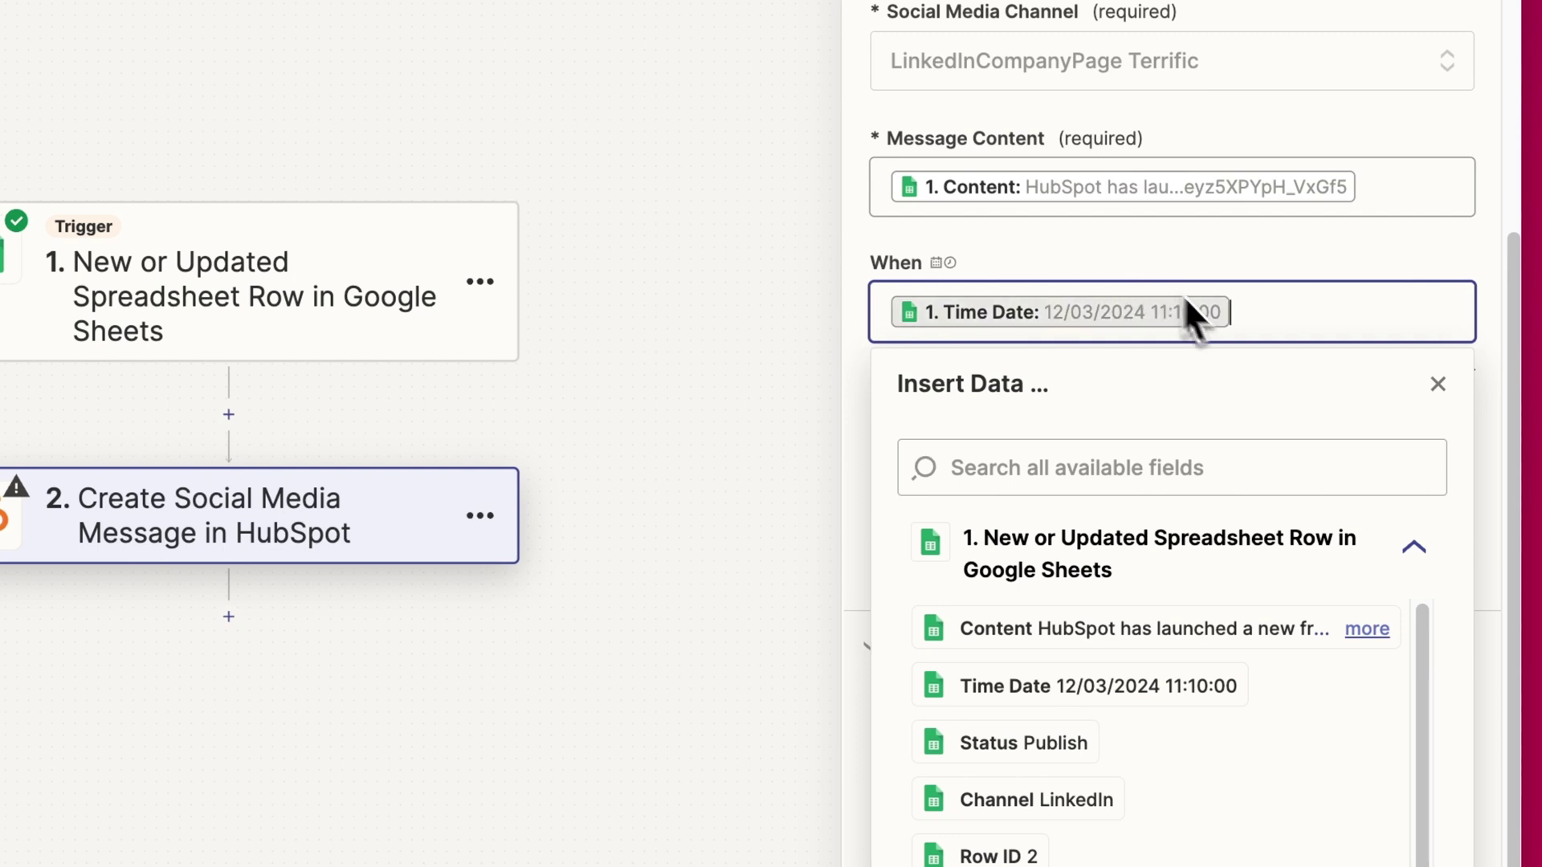
{"action": "left_click", "coordinate": [1148, 256]}
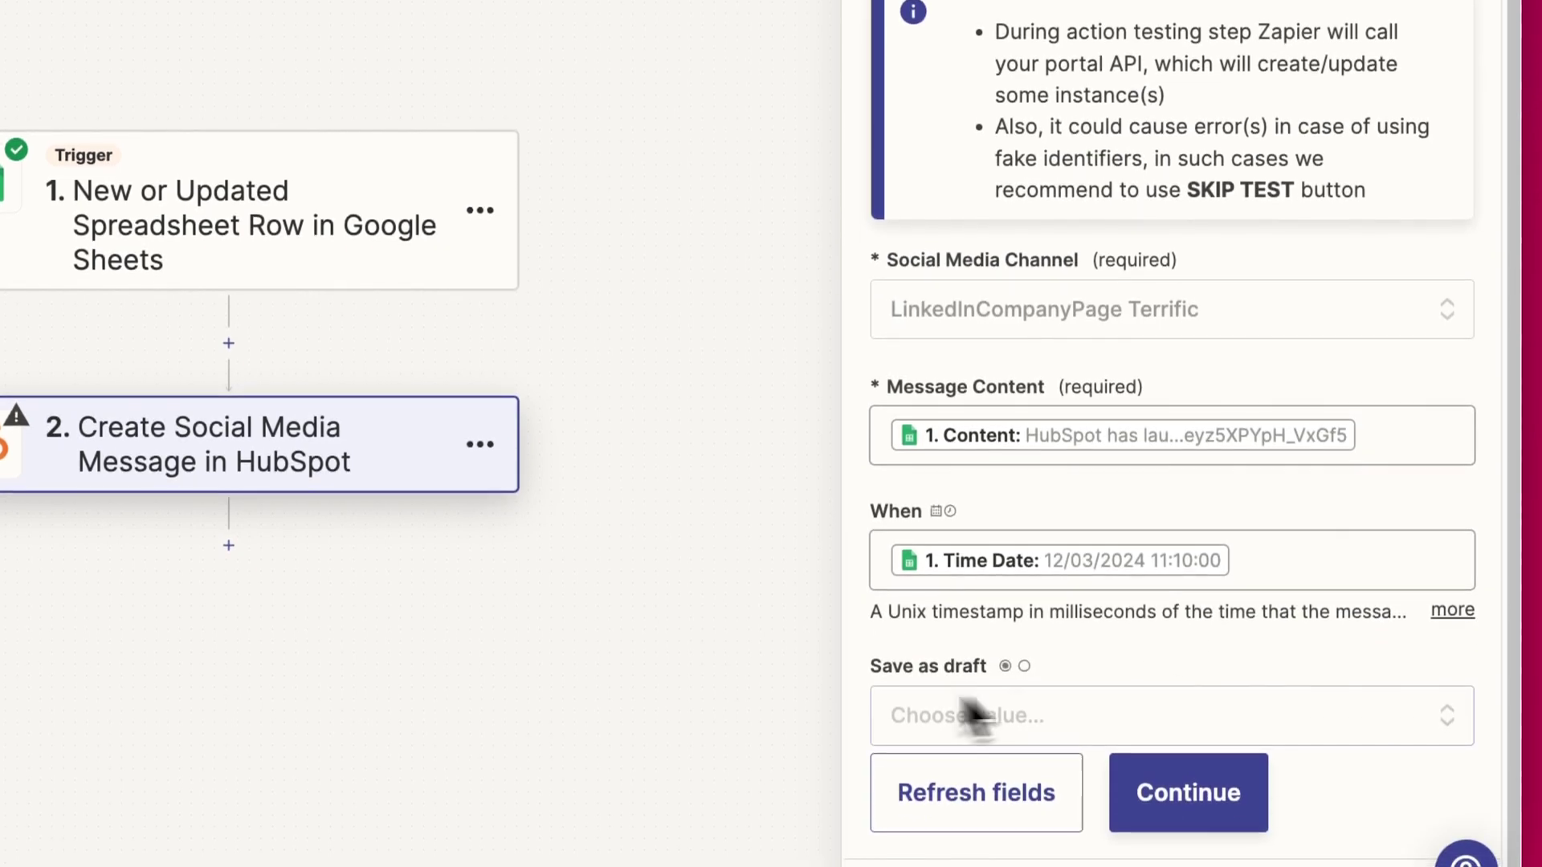
Set the save-as-draft option to No.
{"action": "left_click", "coordinate": [972, 750]}
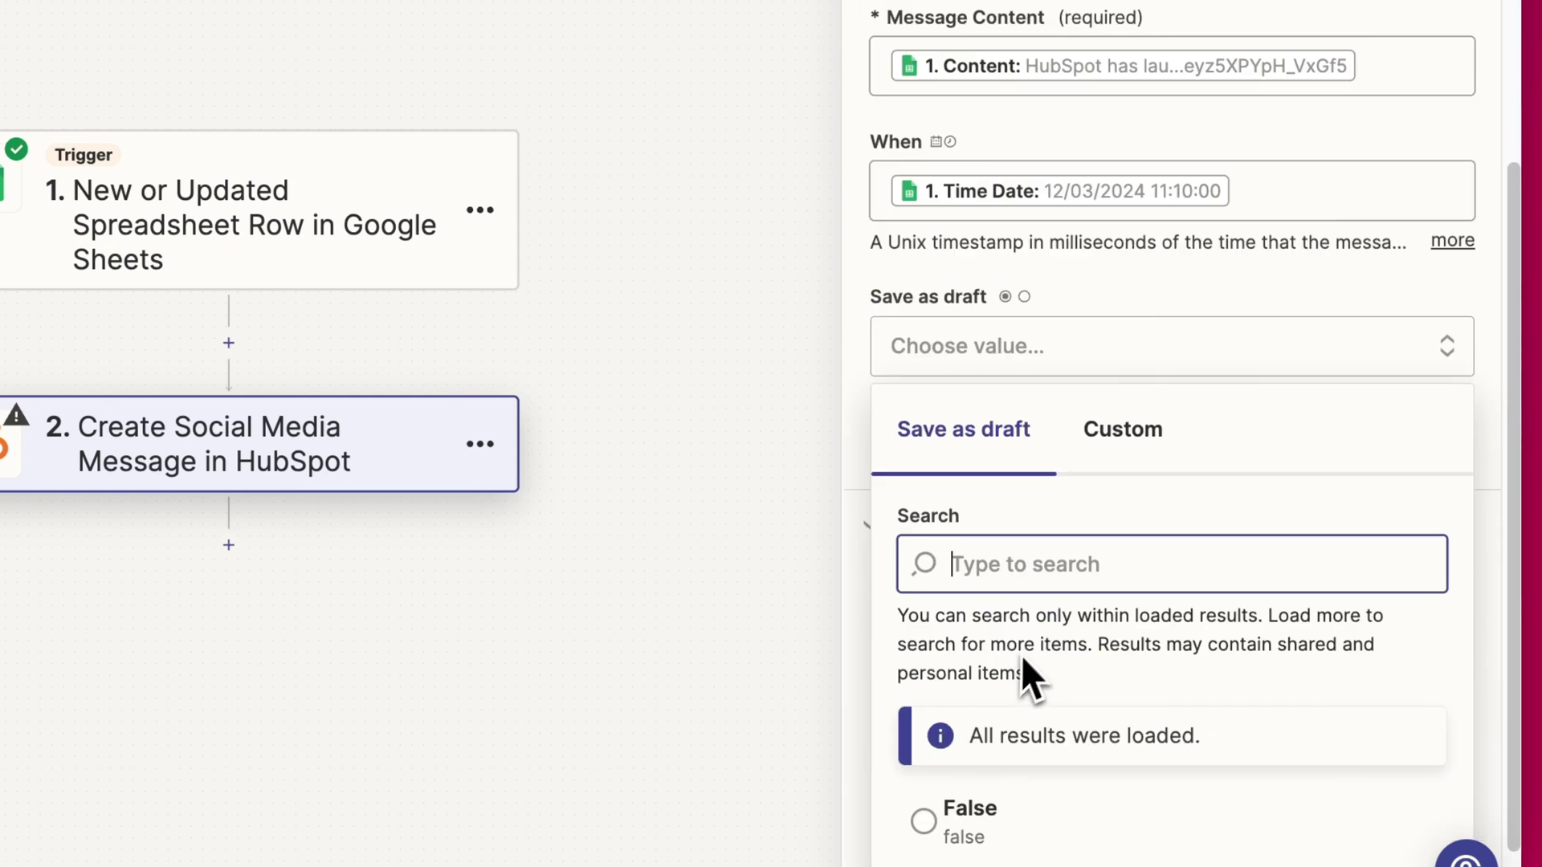
{"action": "scroll", "coordinate": [1125, 450], "scroll_direction": "down", "scroll_amount": 2}
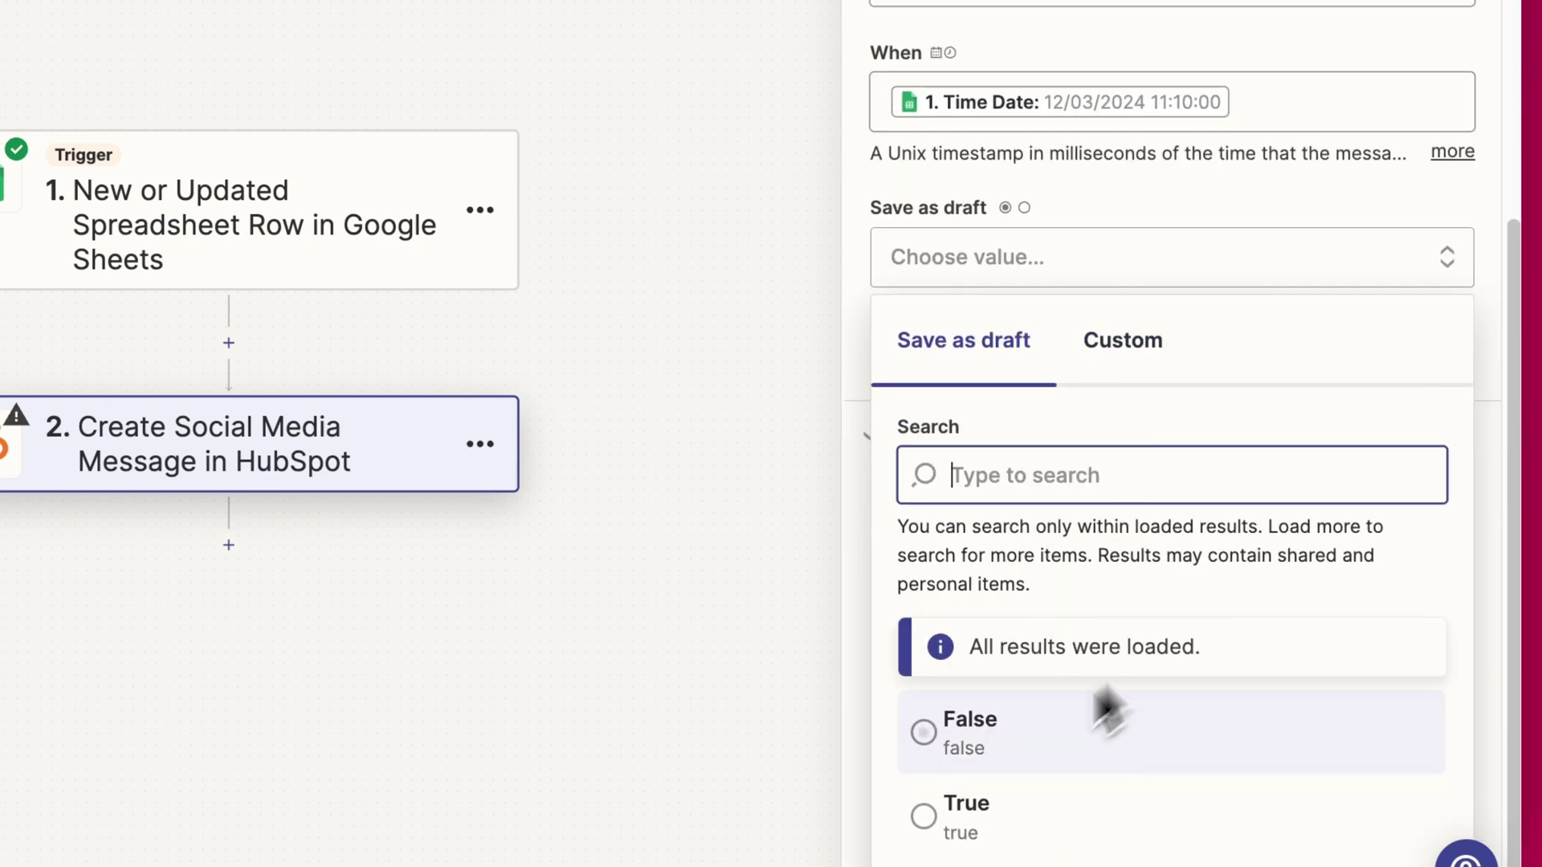
{"action": "left_click", "coordinate": [1106, 711]}
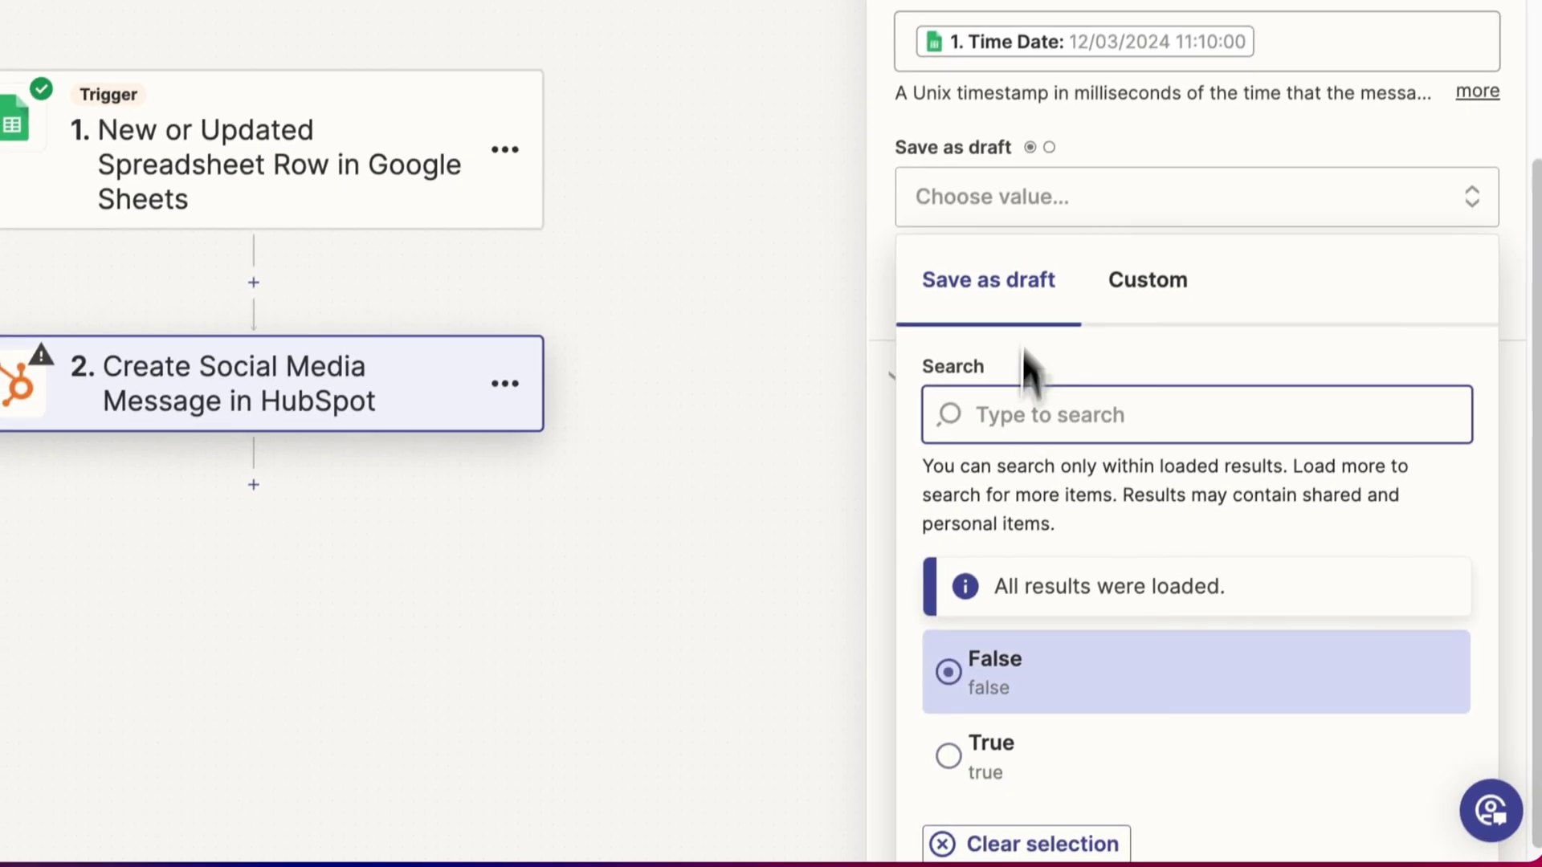
{"action": "left_click", "coordinate": [1080, 147]}
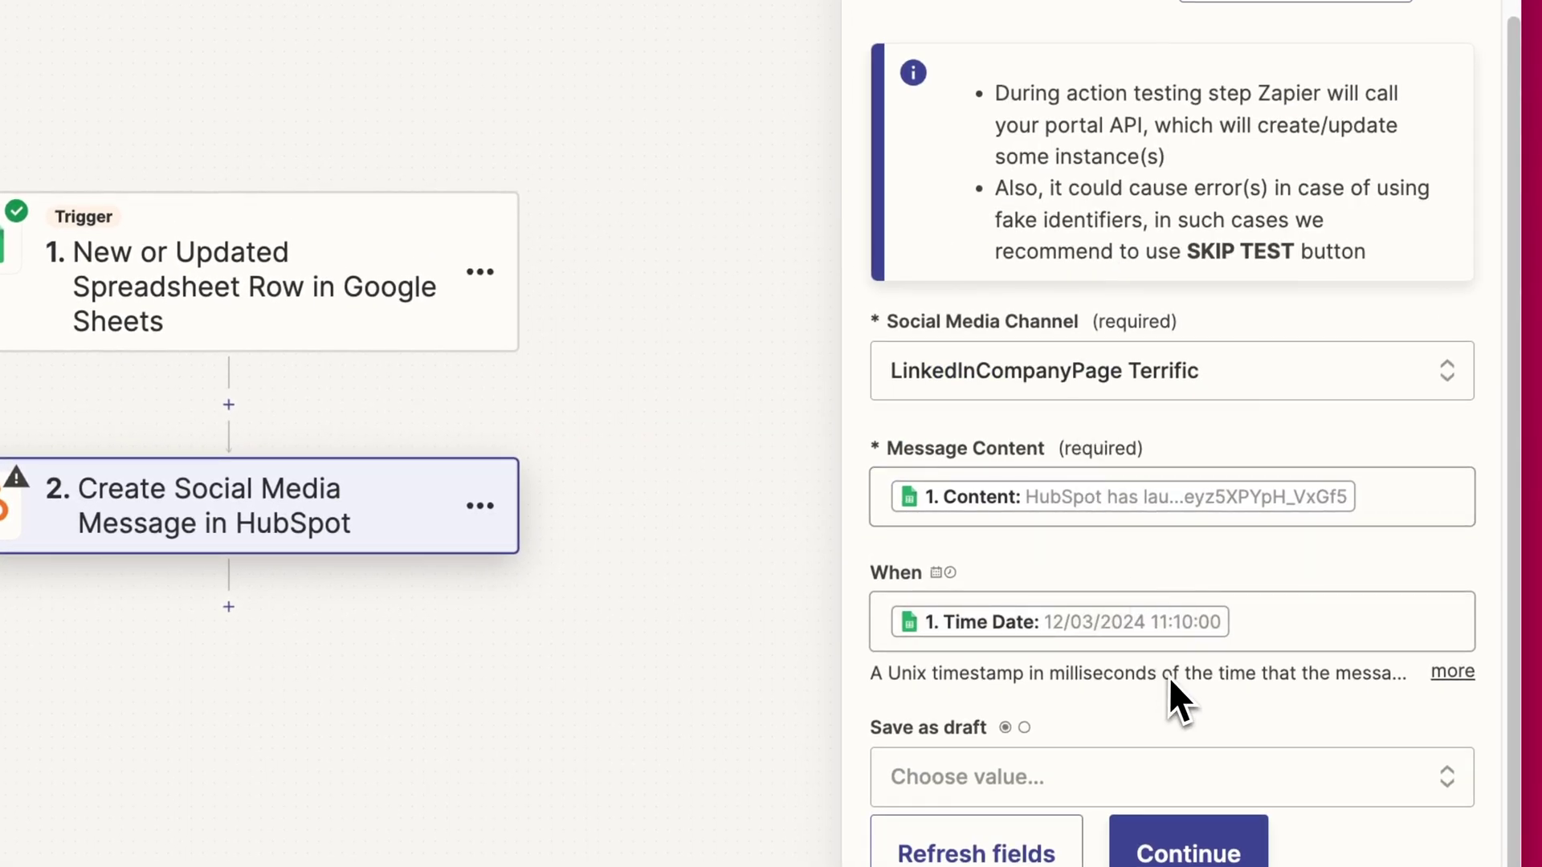
Review the HubSpot action fields and continue to the test preview.
{"action": "left_click", "coordinate": [1221, 853]}
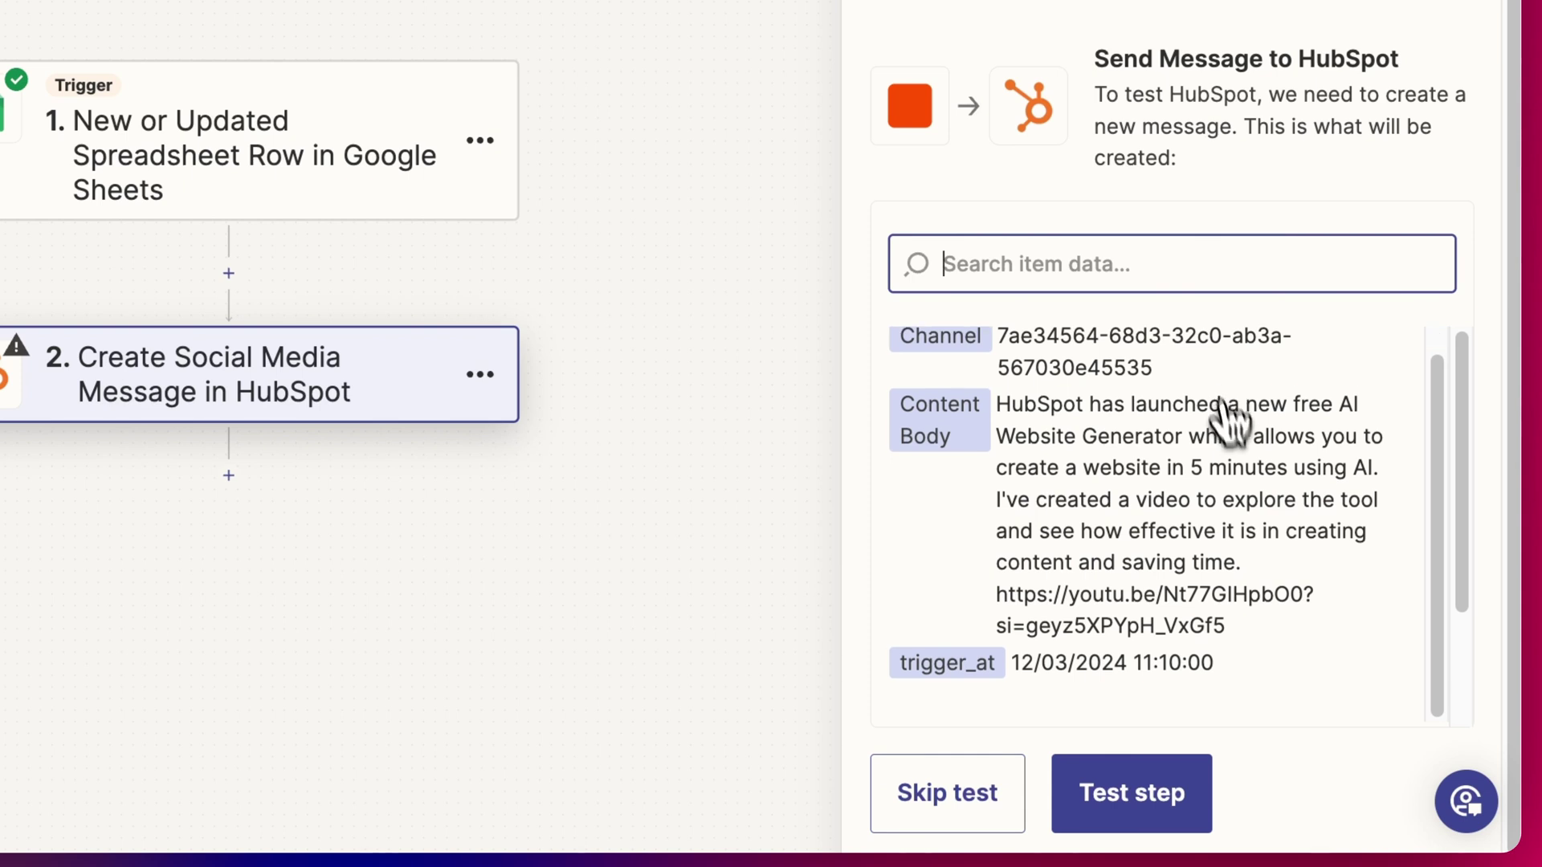
{"action": "left_click", "coordinate": [996, 161]}
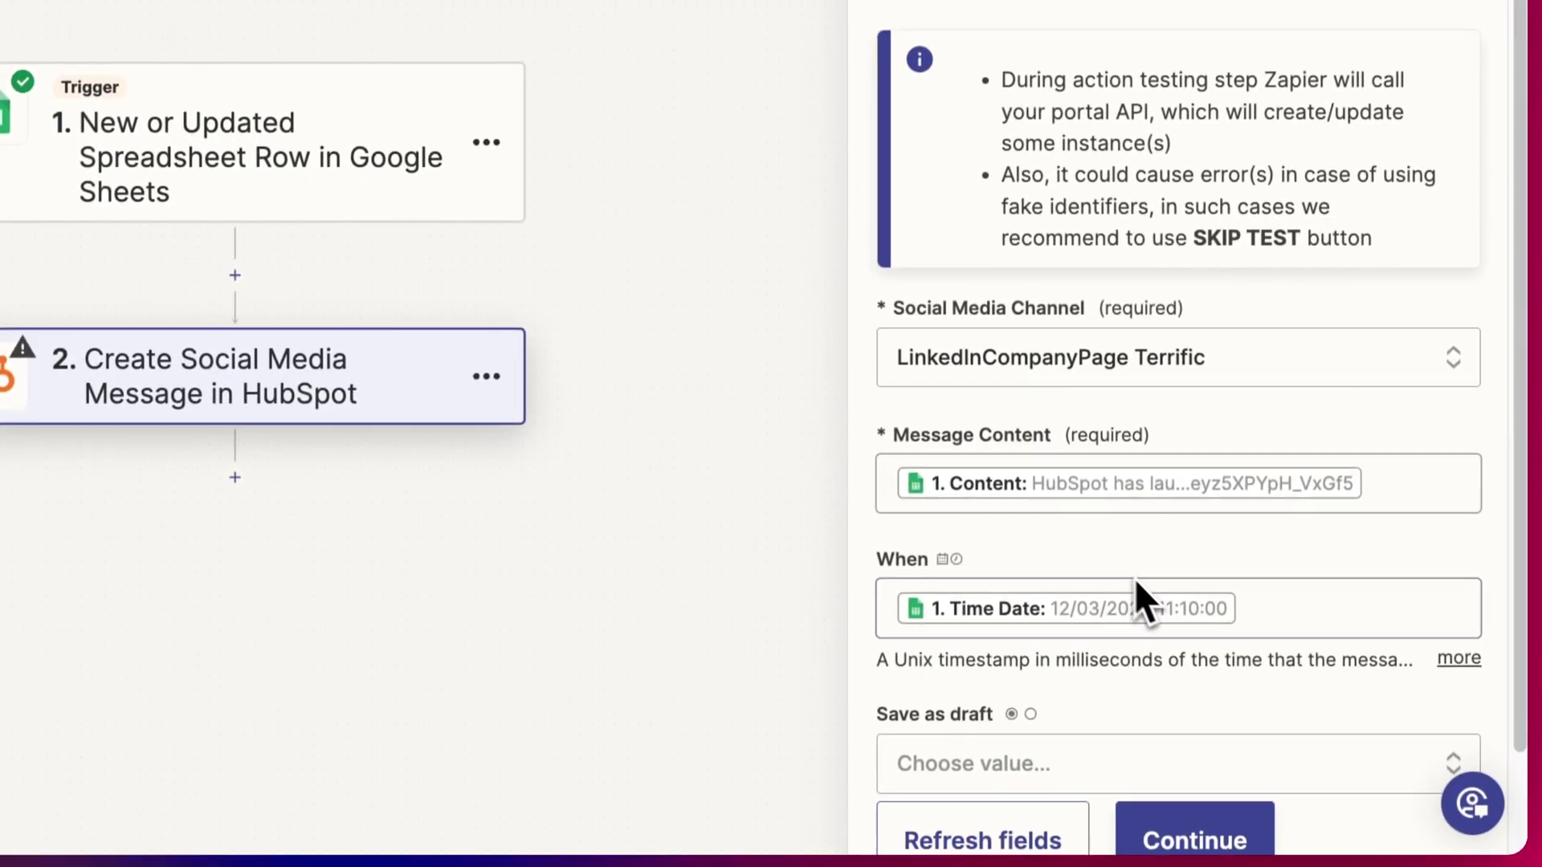
{"action": "scroll", "coordinate": [1039, 602], "scroll_direction": "down", "scroll_amount": 1}
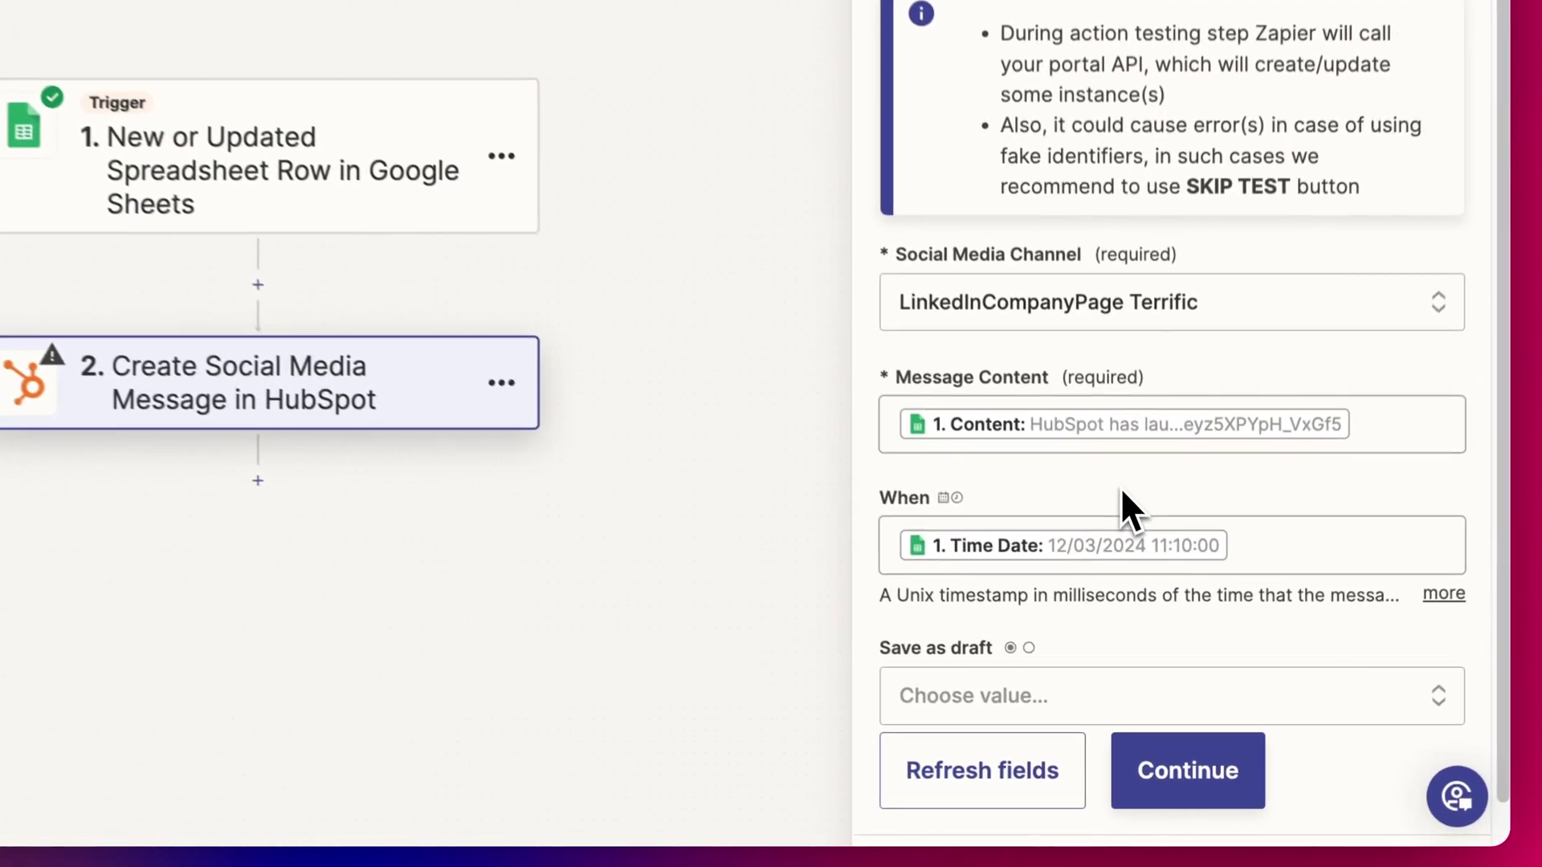
{"action": "left_click", "coordinate": [1201, 715]}
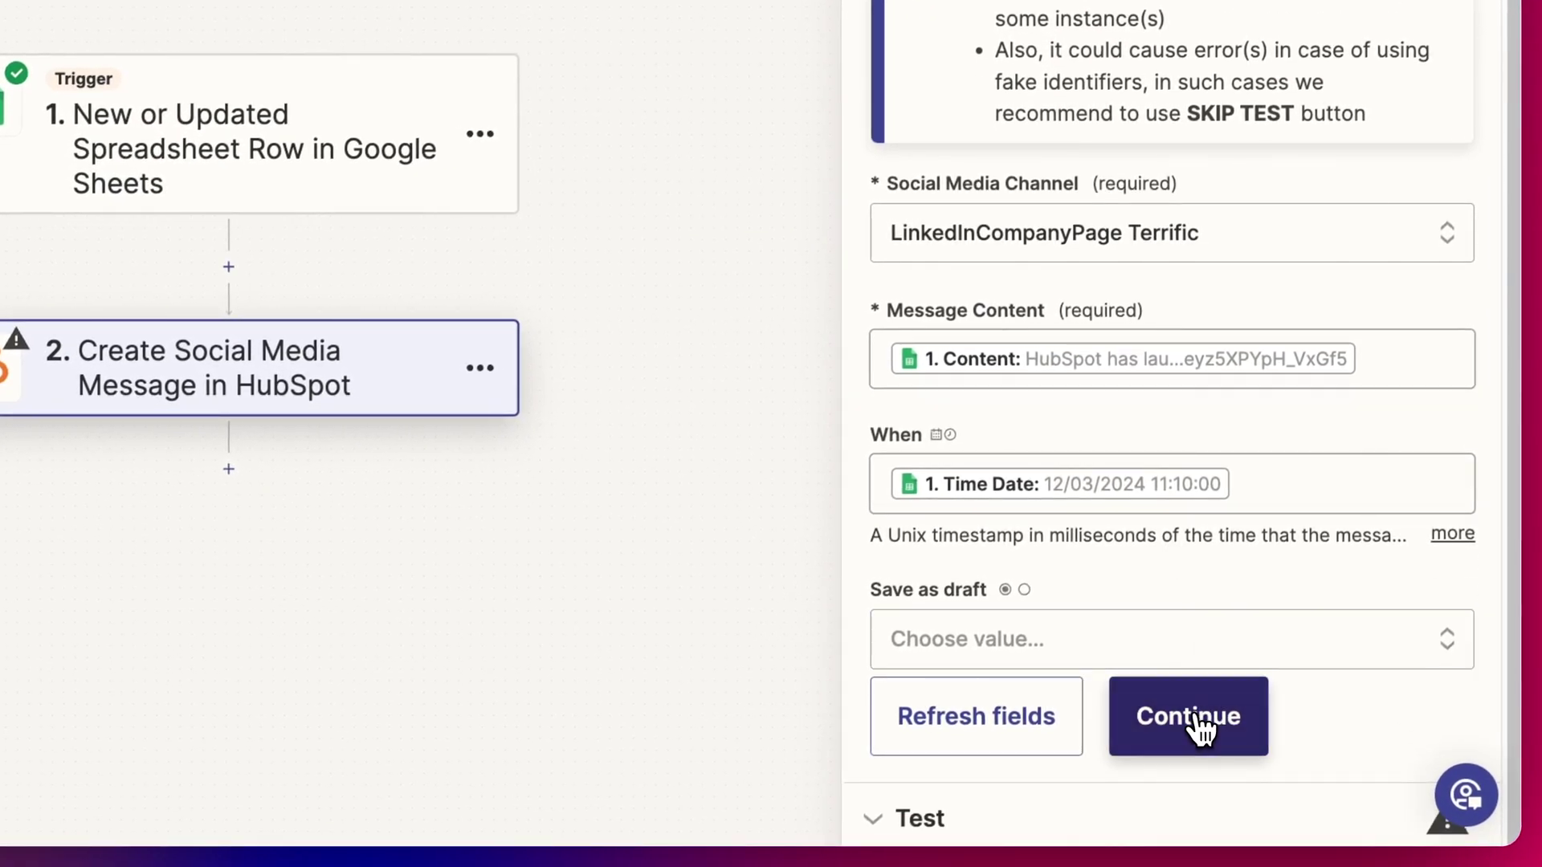
{"action": "scroll", "coordinate": [1156, 523], "scroll_direction": "down", "scroll_amount": 1}
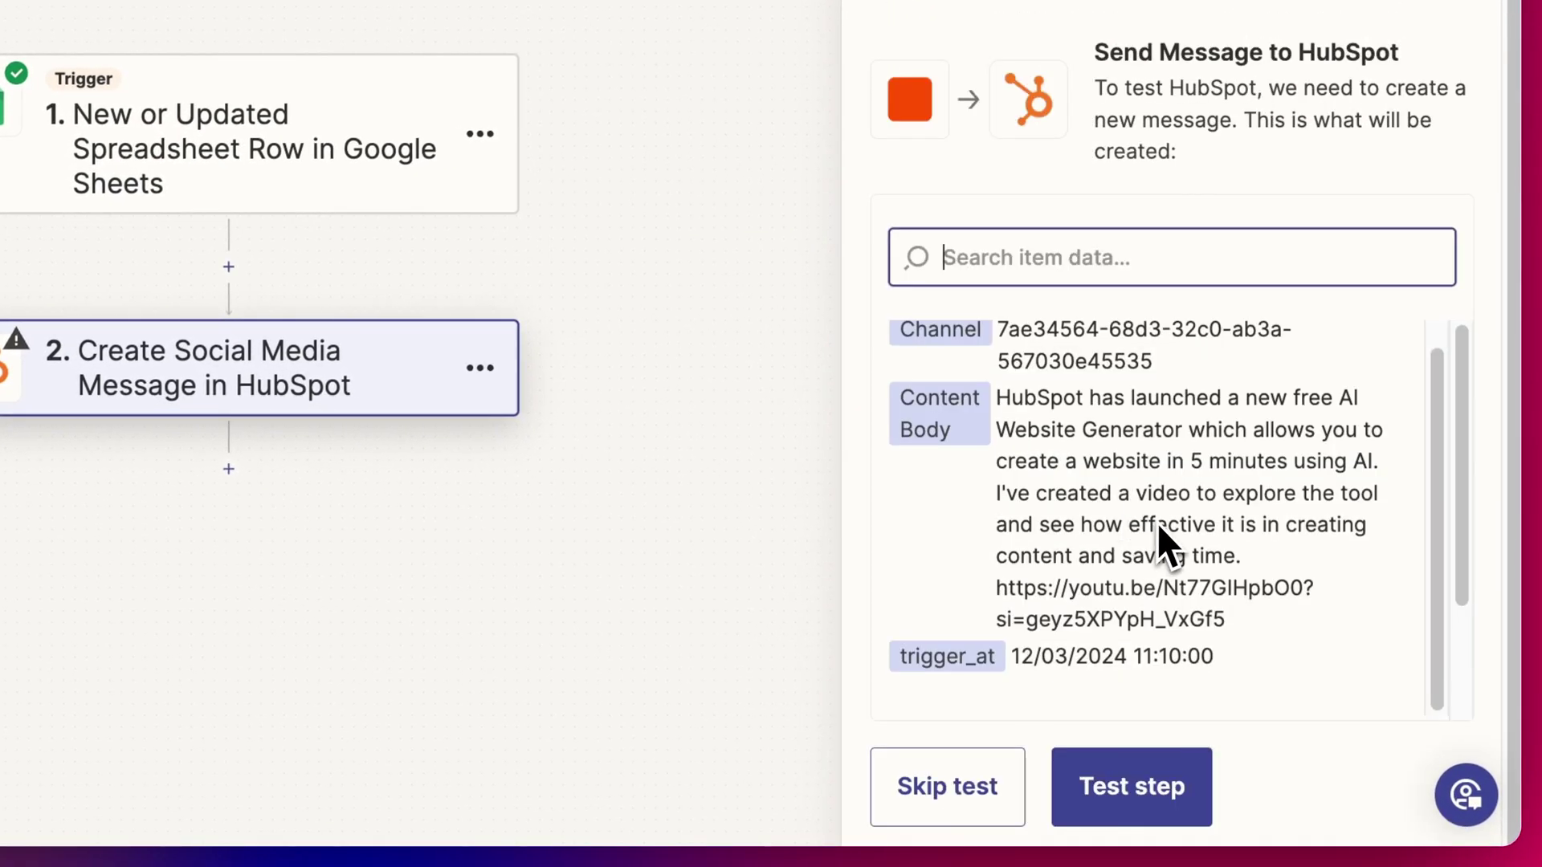
Send a test message to HubSpot and check it under Social > Scheduled.
{"action": "left_click", "coordinate": [1132, 797]}
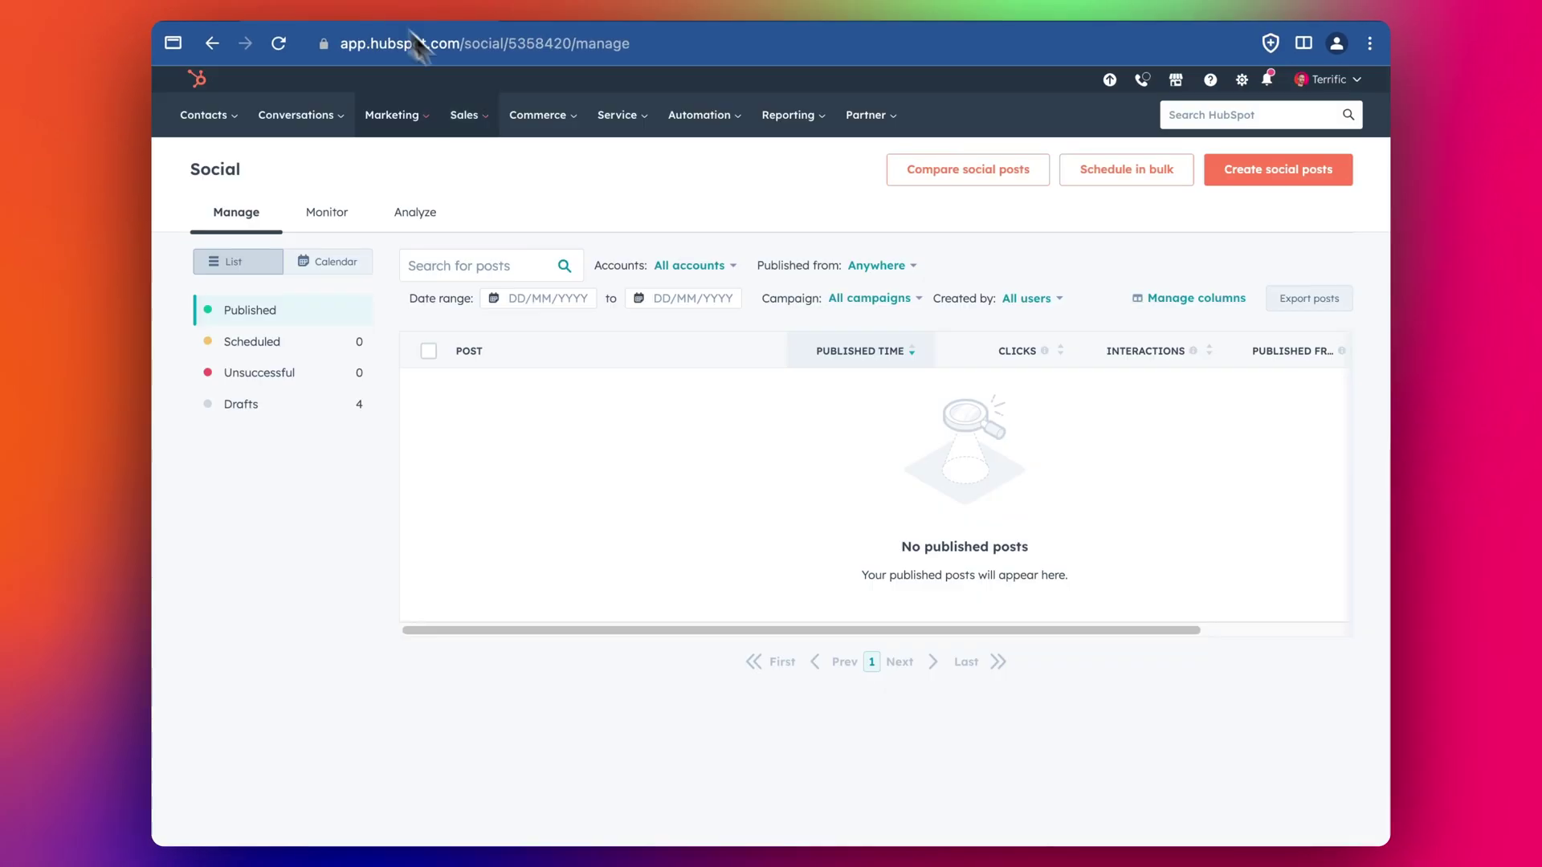
{"action": "left_click", "coordinate": [243, 354]}
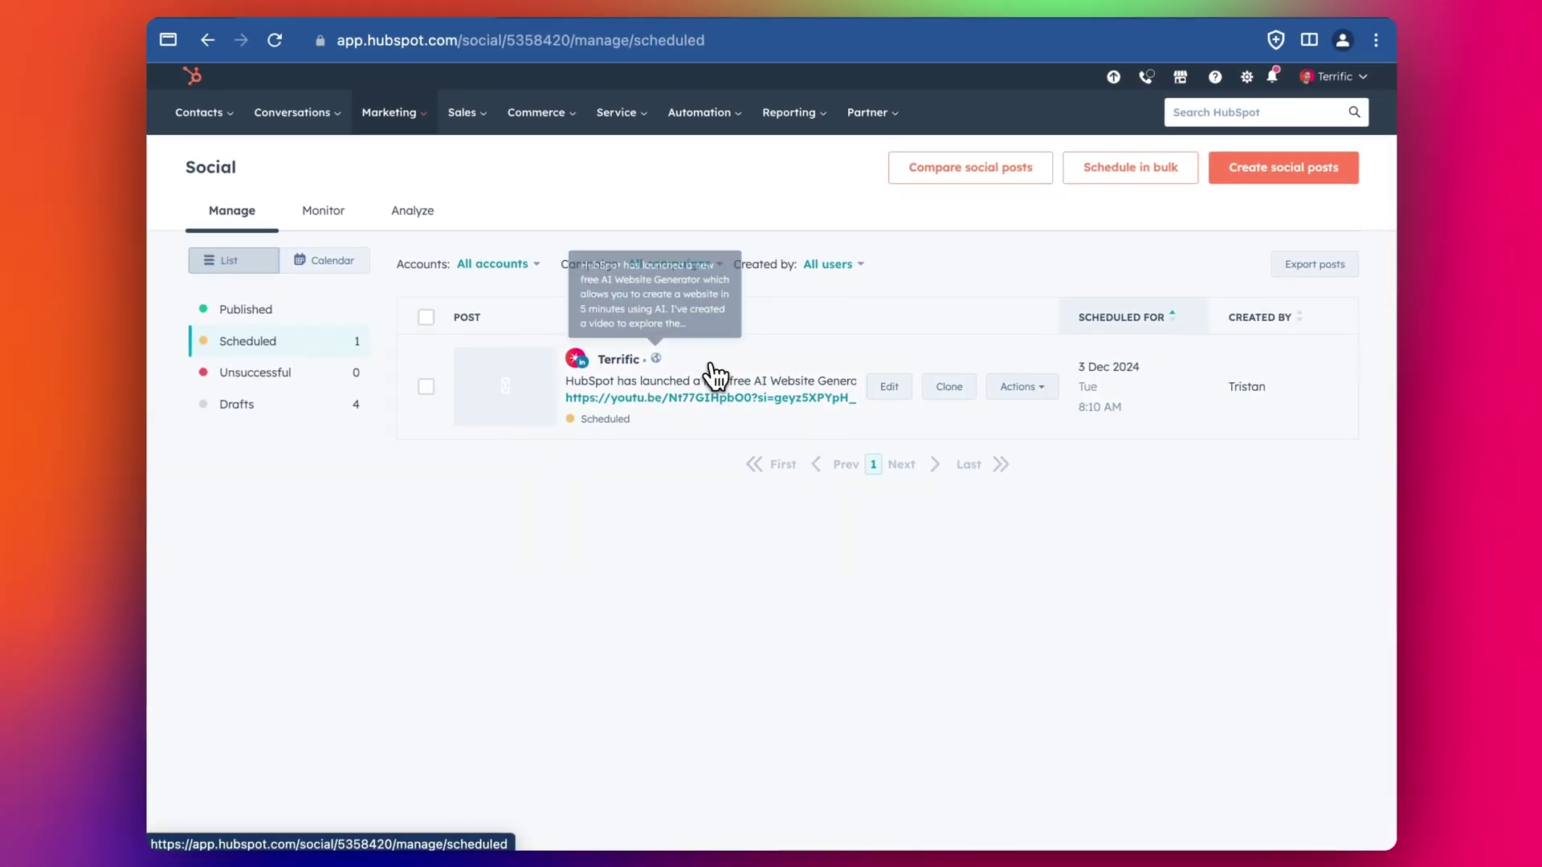
{"action": "key", "text": "ctrl+Tab"}
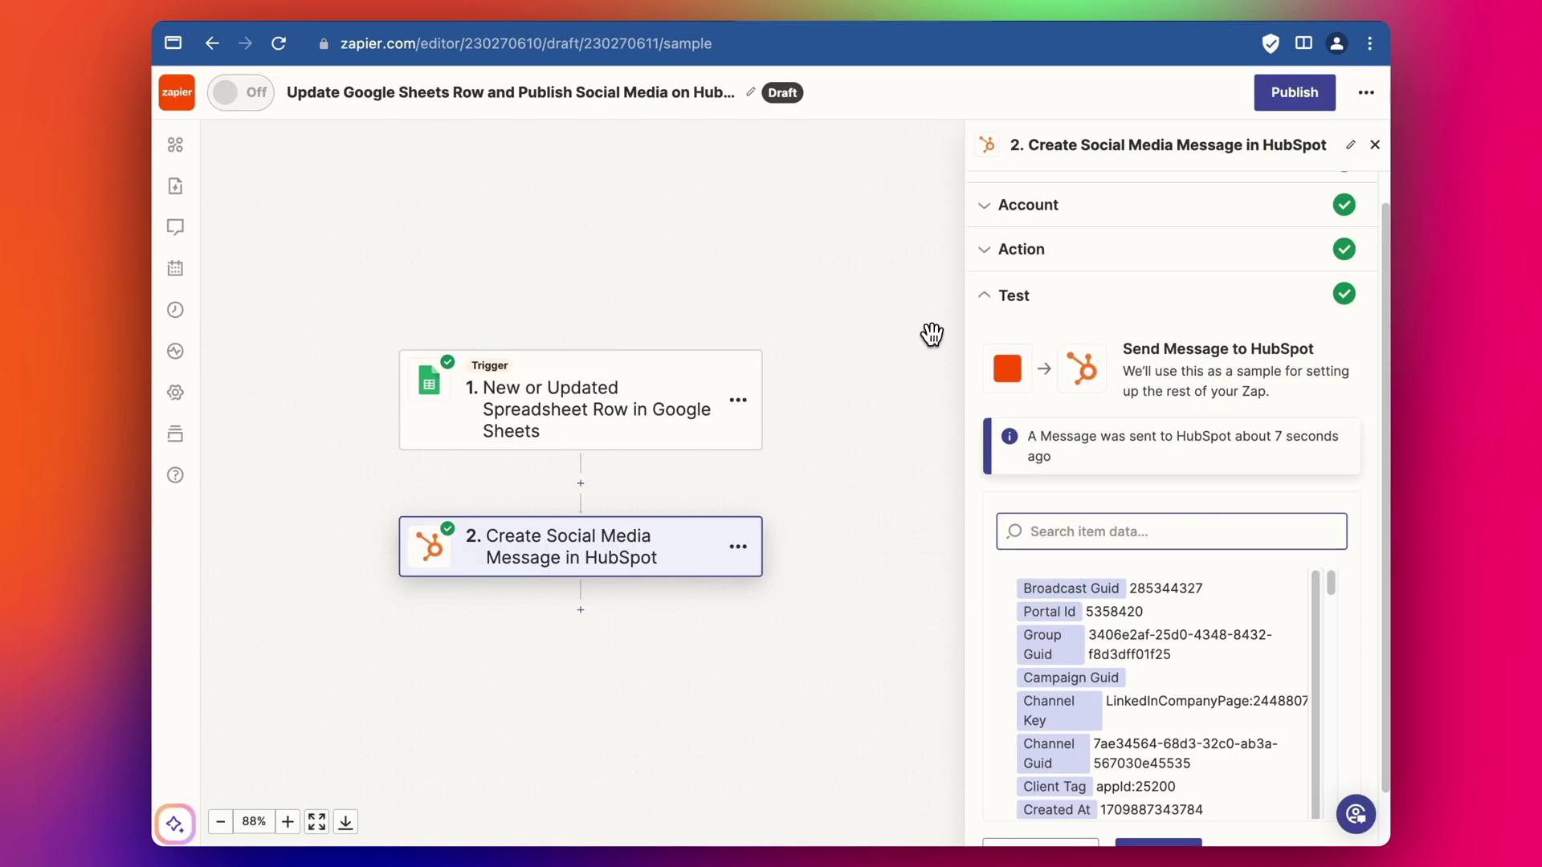
Publish the Zap, then change row 3's Status to Publish in the sheet.
{"action": "left_click", "coordinate": [1299, 94]}
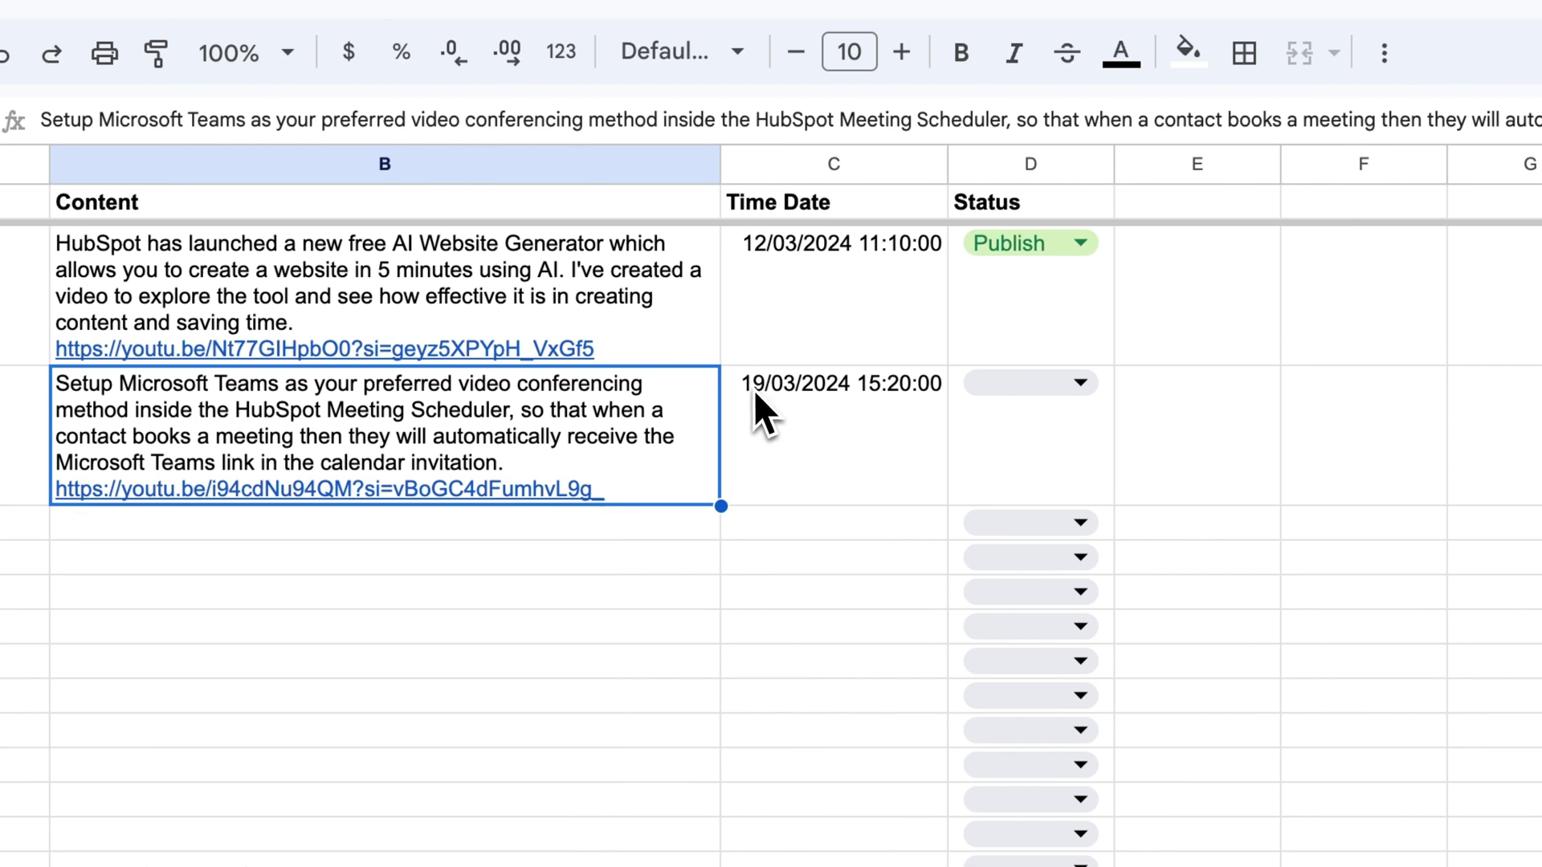
{"action": "left_click", "coordinate": [1052, 383]}
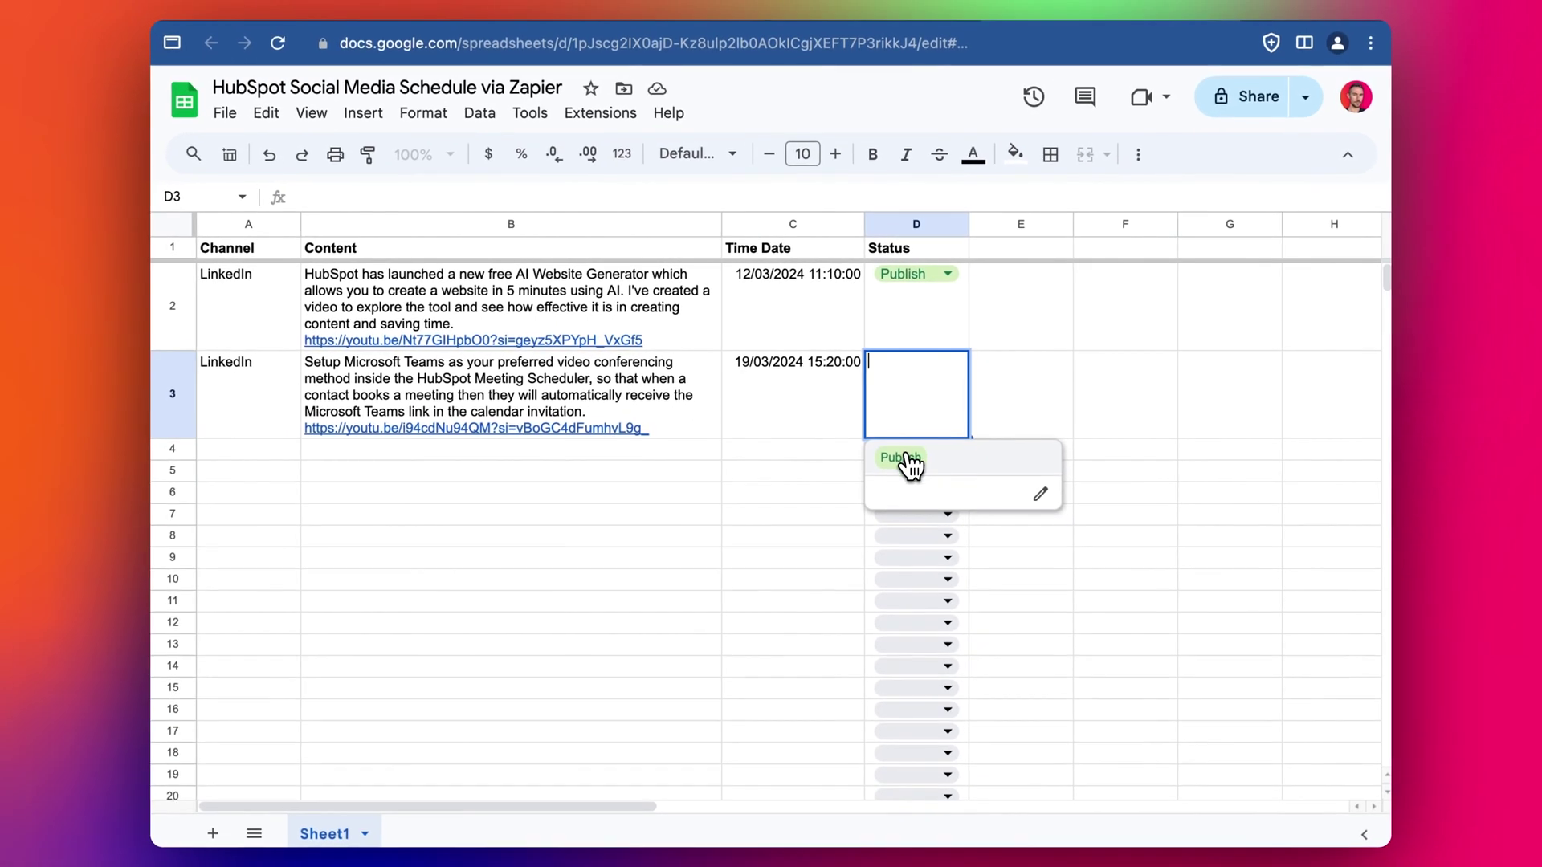
{"action": "left_click", "coordinate": [919, 481]}
{"action": "left_click", "coordinate": [418, 473]}
{"action": "key", "text": "ctrl+Tab"}
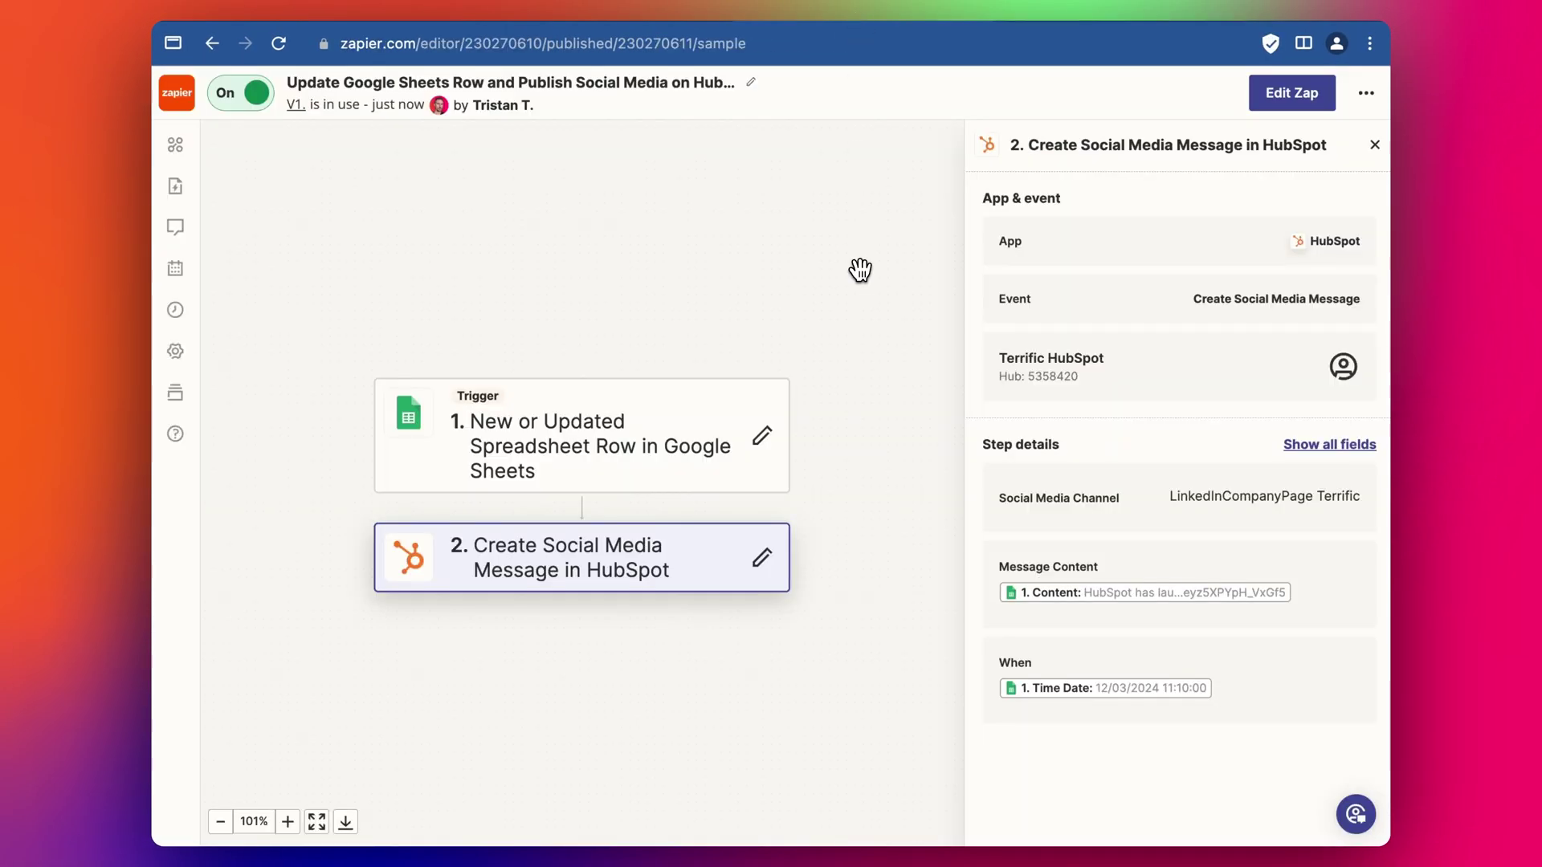
Filter Zap runs to the last 24 hours, refresh, and open the latest run.
{"action": "left_click", "coordinate": [183, 313]}
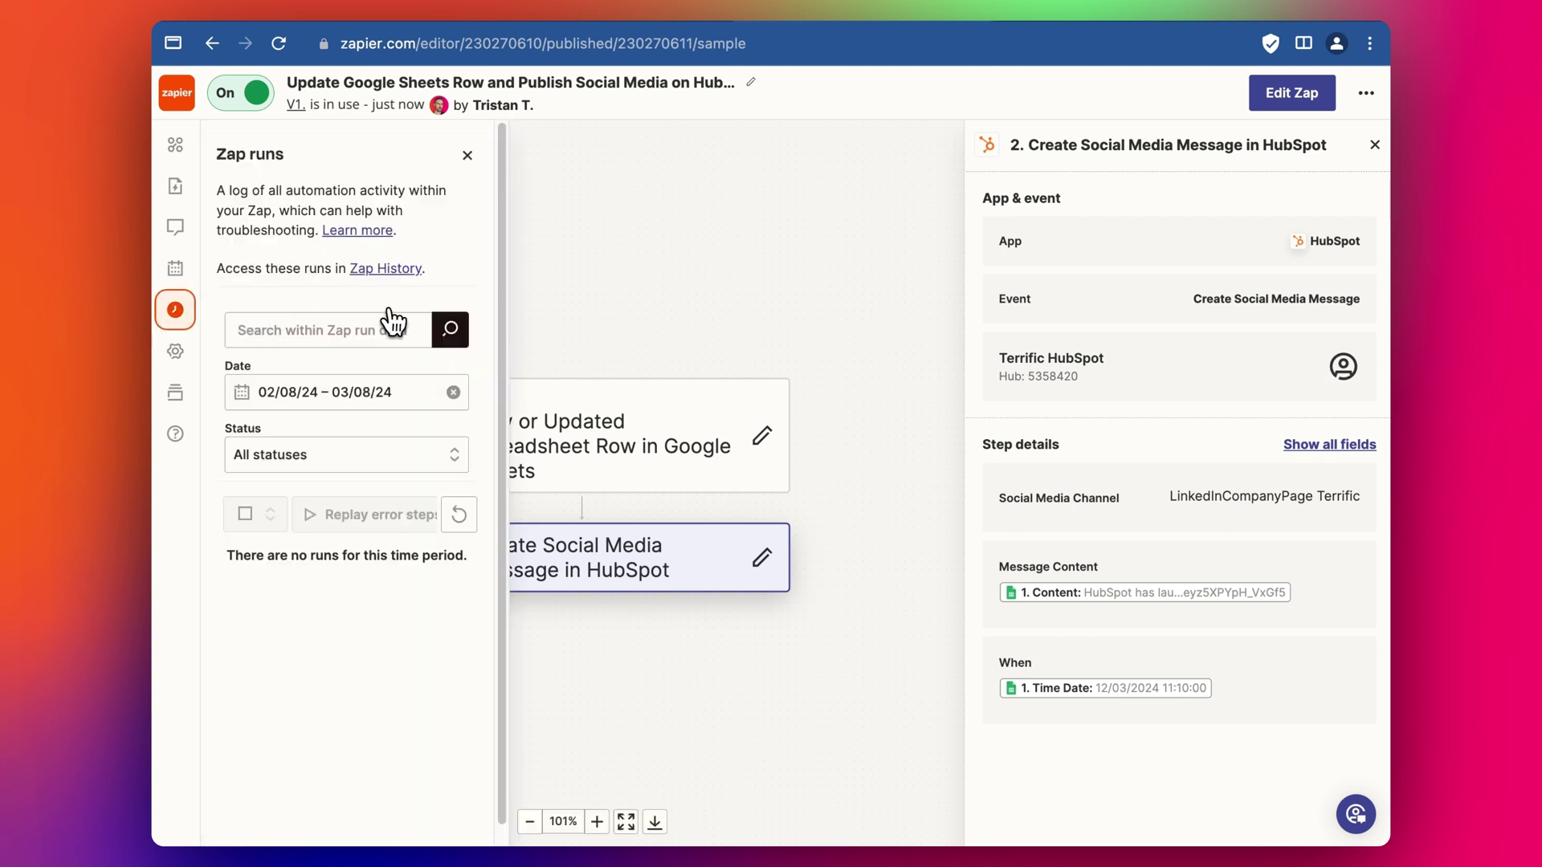
{"action": "left_click", "coordinate": [384, 393]}
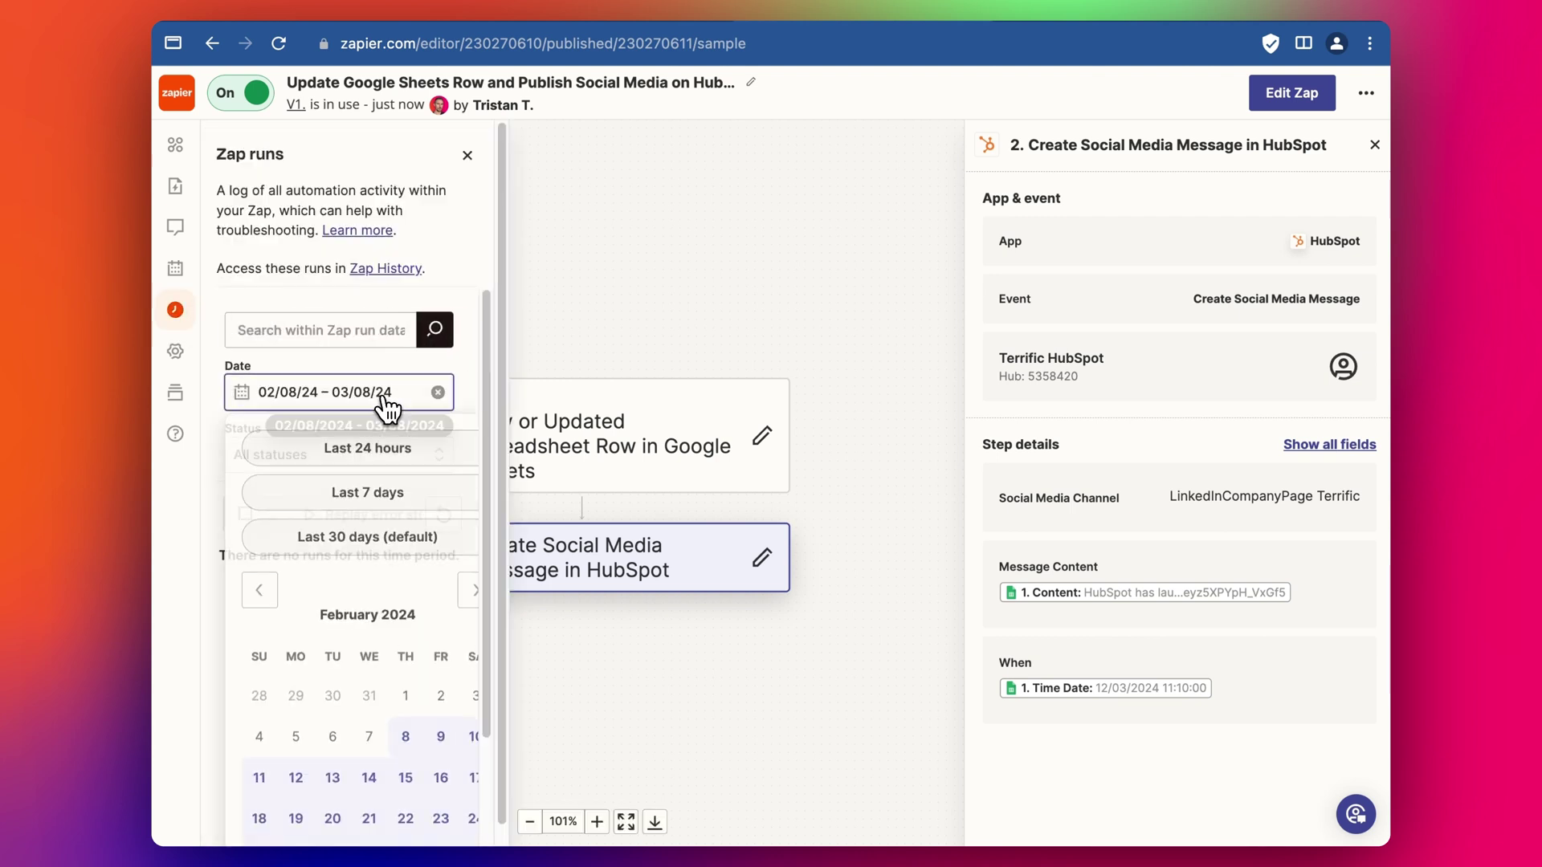
{"action": "left_click", "coordinate": [365, 454]}
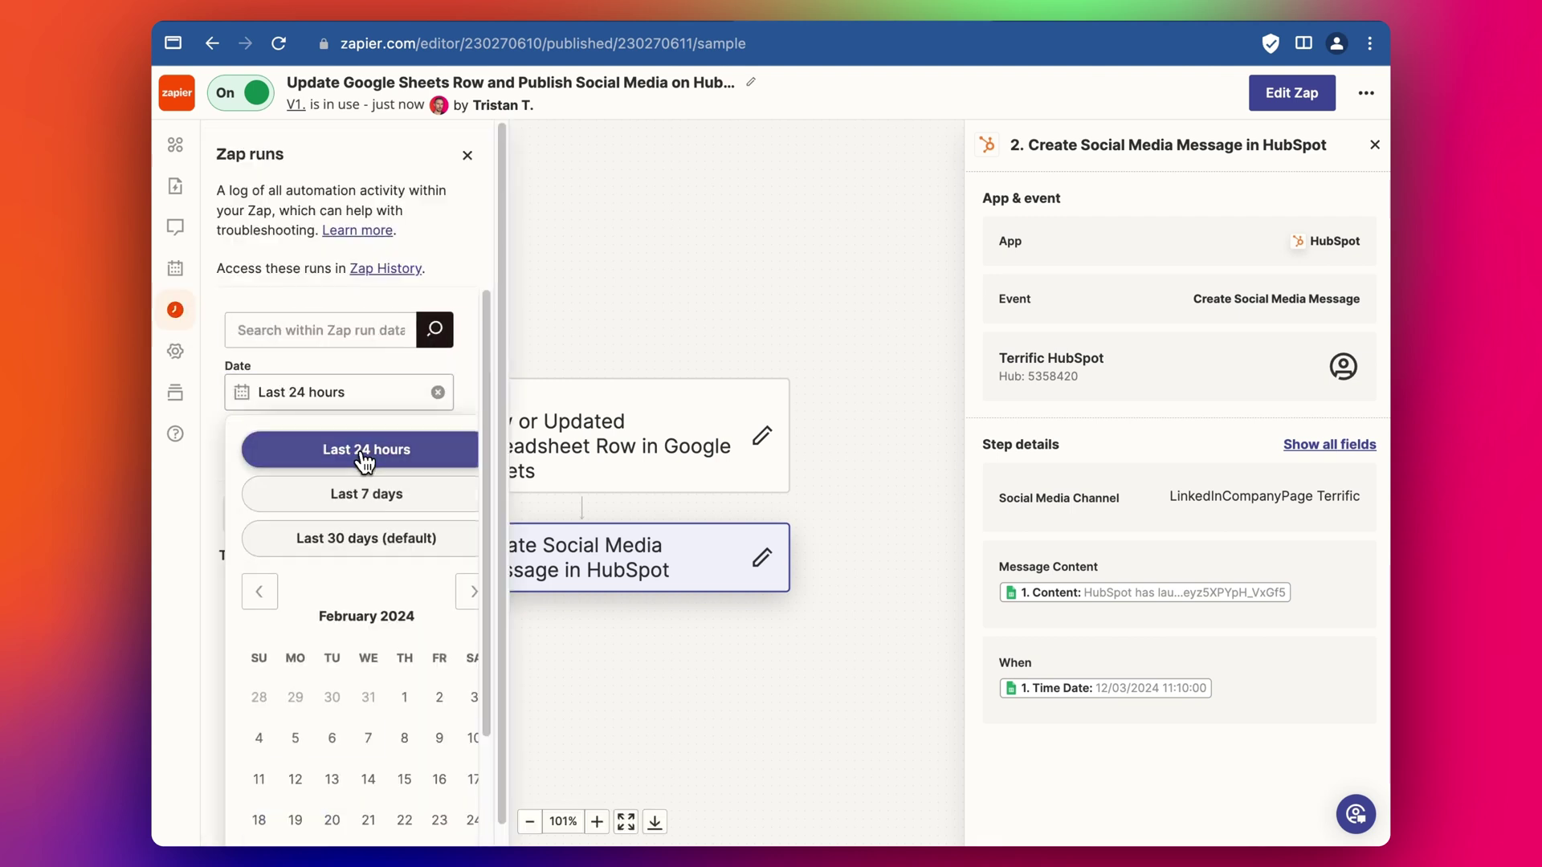
{"action": "left_click", "coordinate": [481, 309]}
{"action": "left_click", "coordinate": [459, 518]}
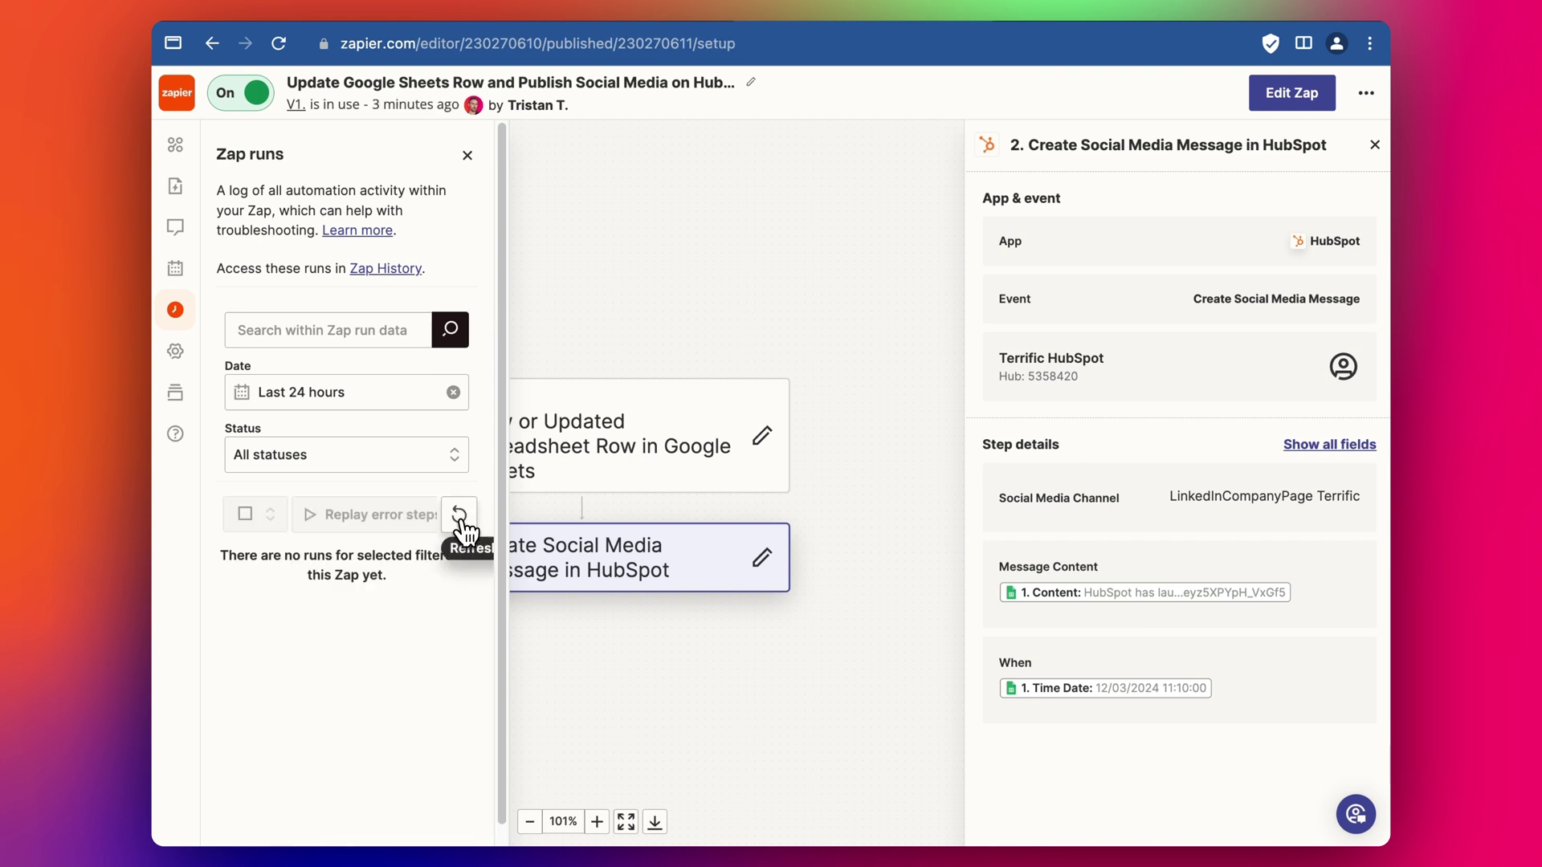
{"action": "left_click", "coordinate": [460, 518]}
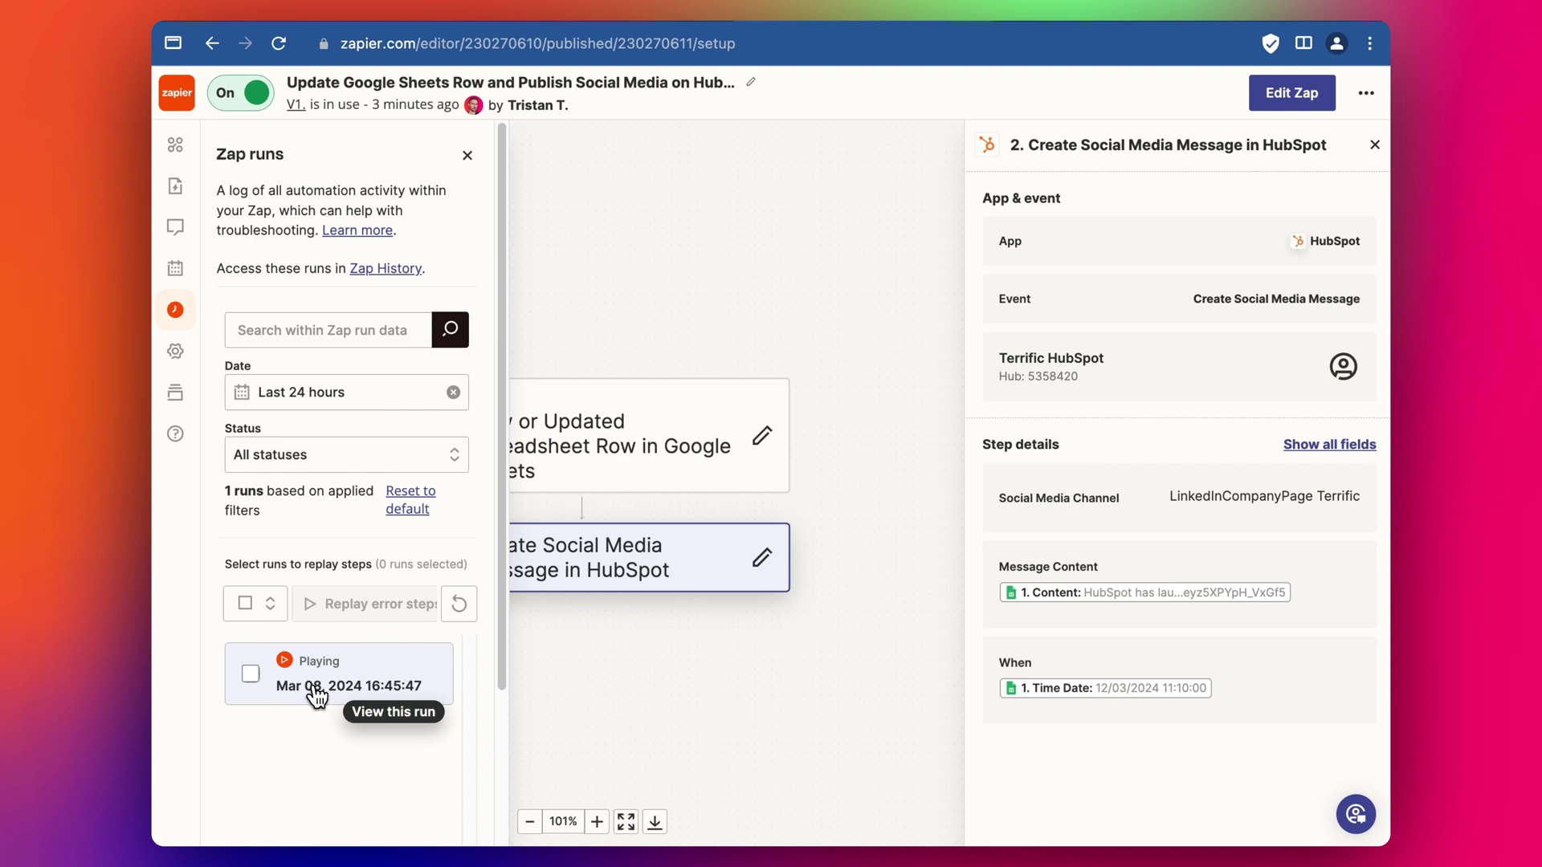
{"action": "left_click", "coordinate": [317, 695]}
Check HubSpot's scheduled social posts, then view the Zap's linked assets.
{"action": "left_click", "coordinate": [175, 310]}
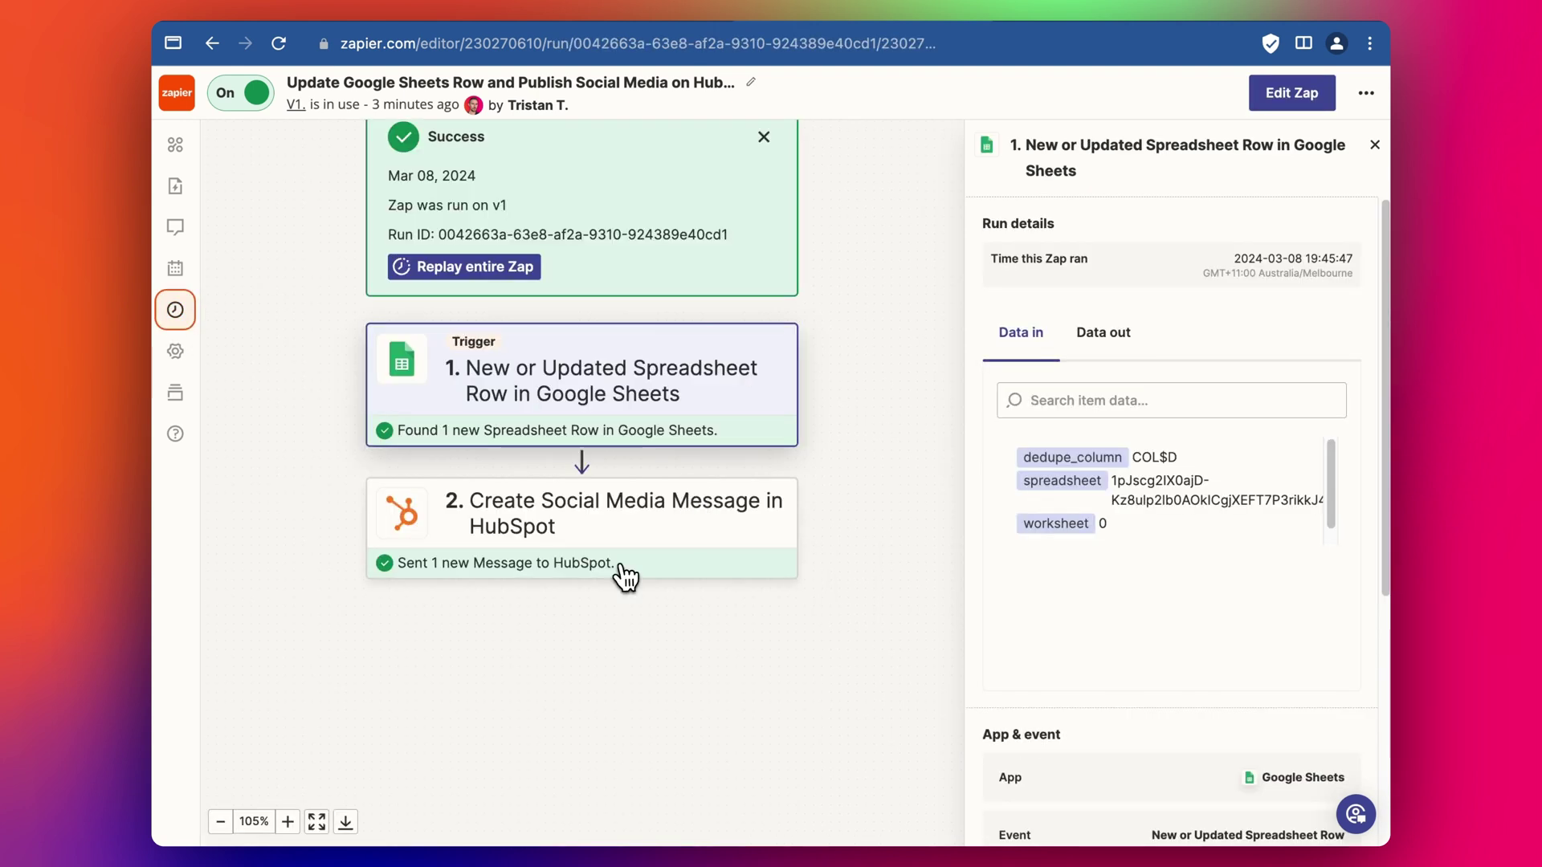
{"action": "left_click", "coordinate": [320, 350]}
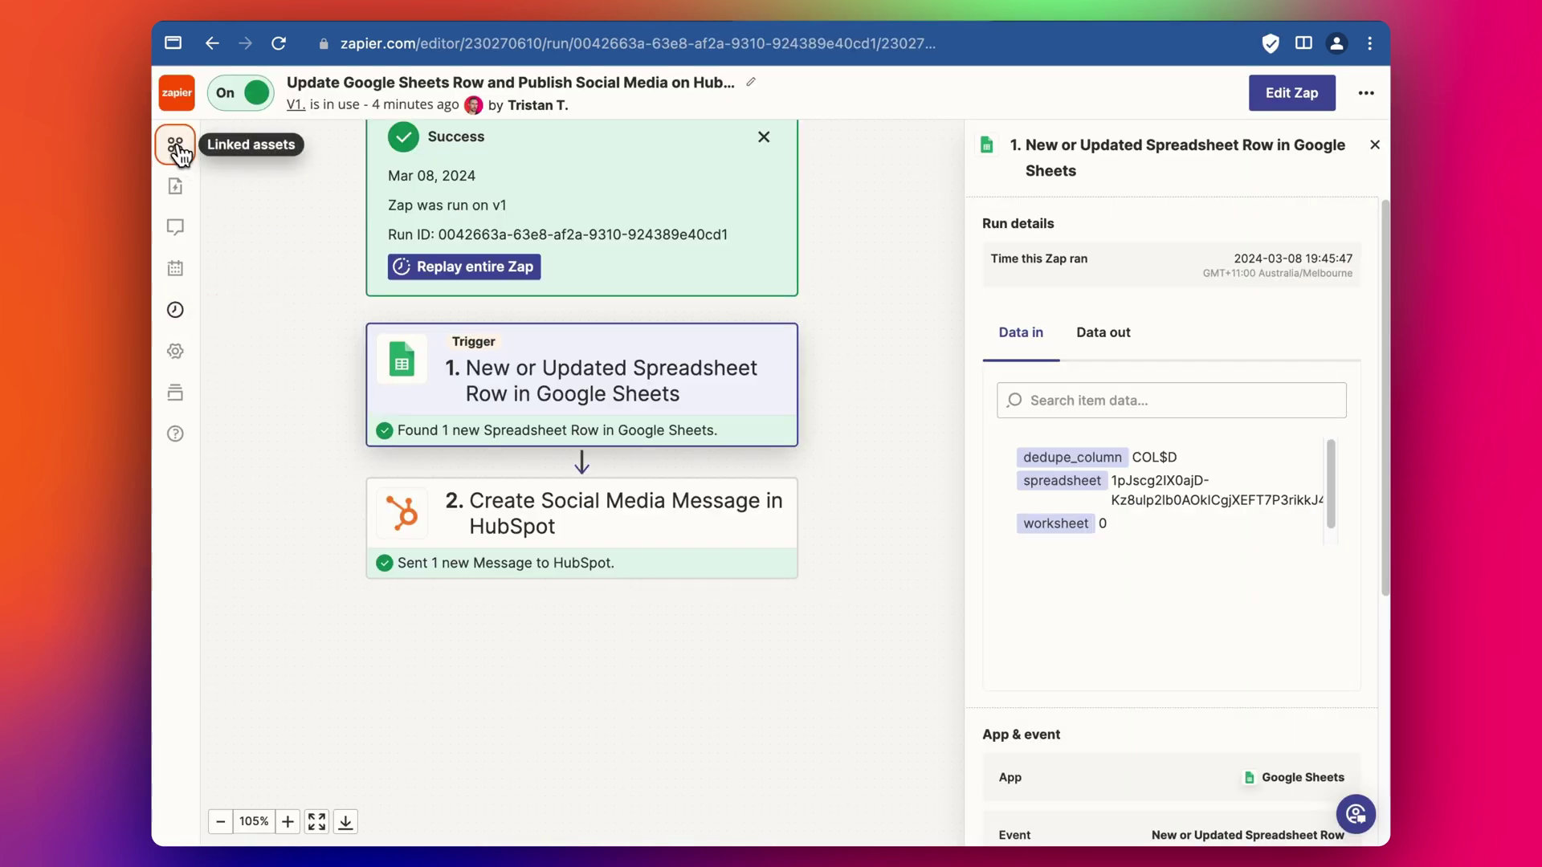
{"action": "left_click", "coordinate": [177, 148]}
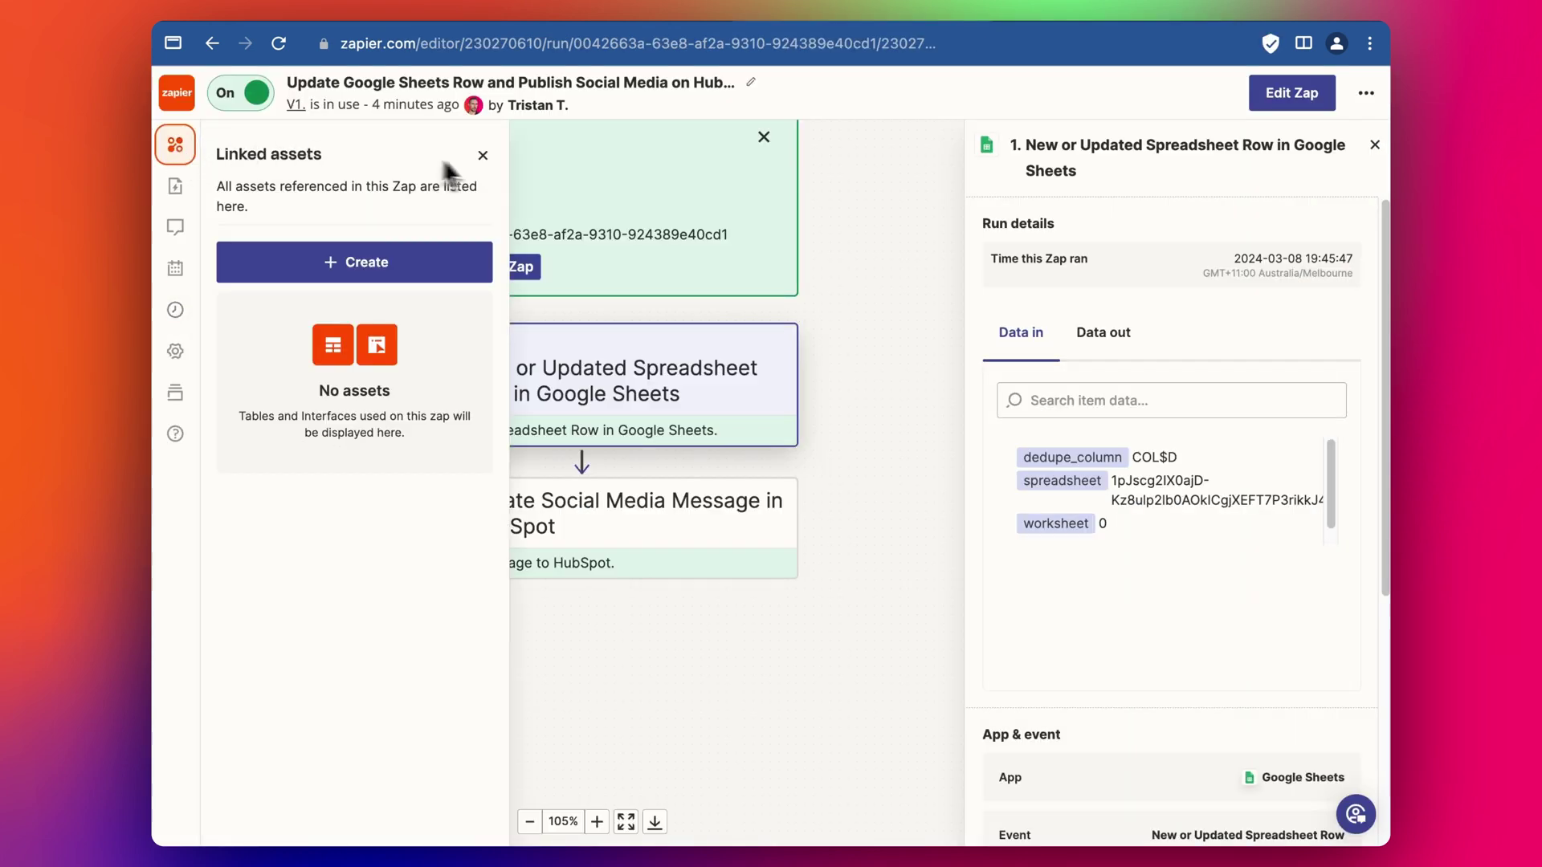
Change the Zap's timezone from Australia/Melbourne to GMT+08:00 Asia/Hong Kong.
{"action": "left_click", "coordinate": [483, 155]}
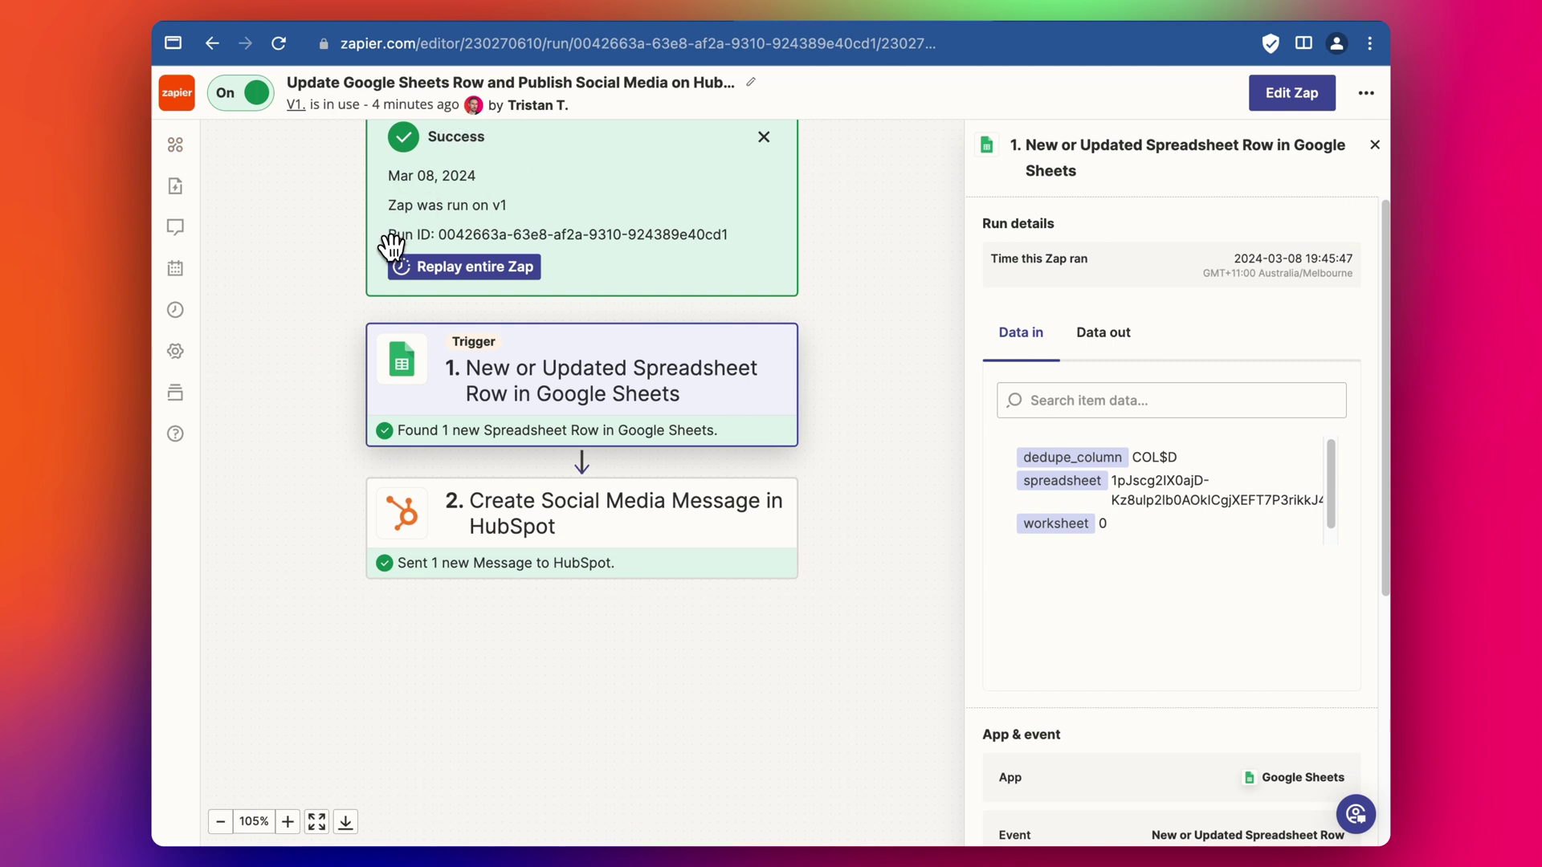
{"action": "left_click", "coordinate": [176, 188]}
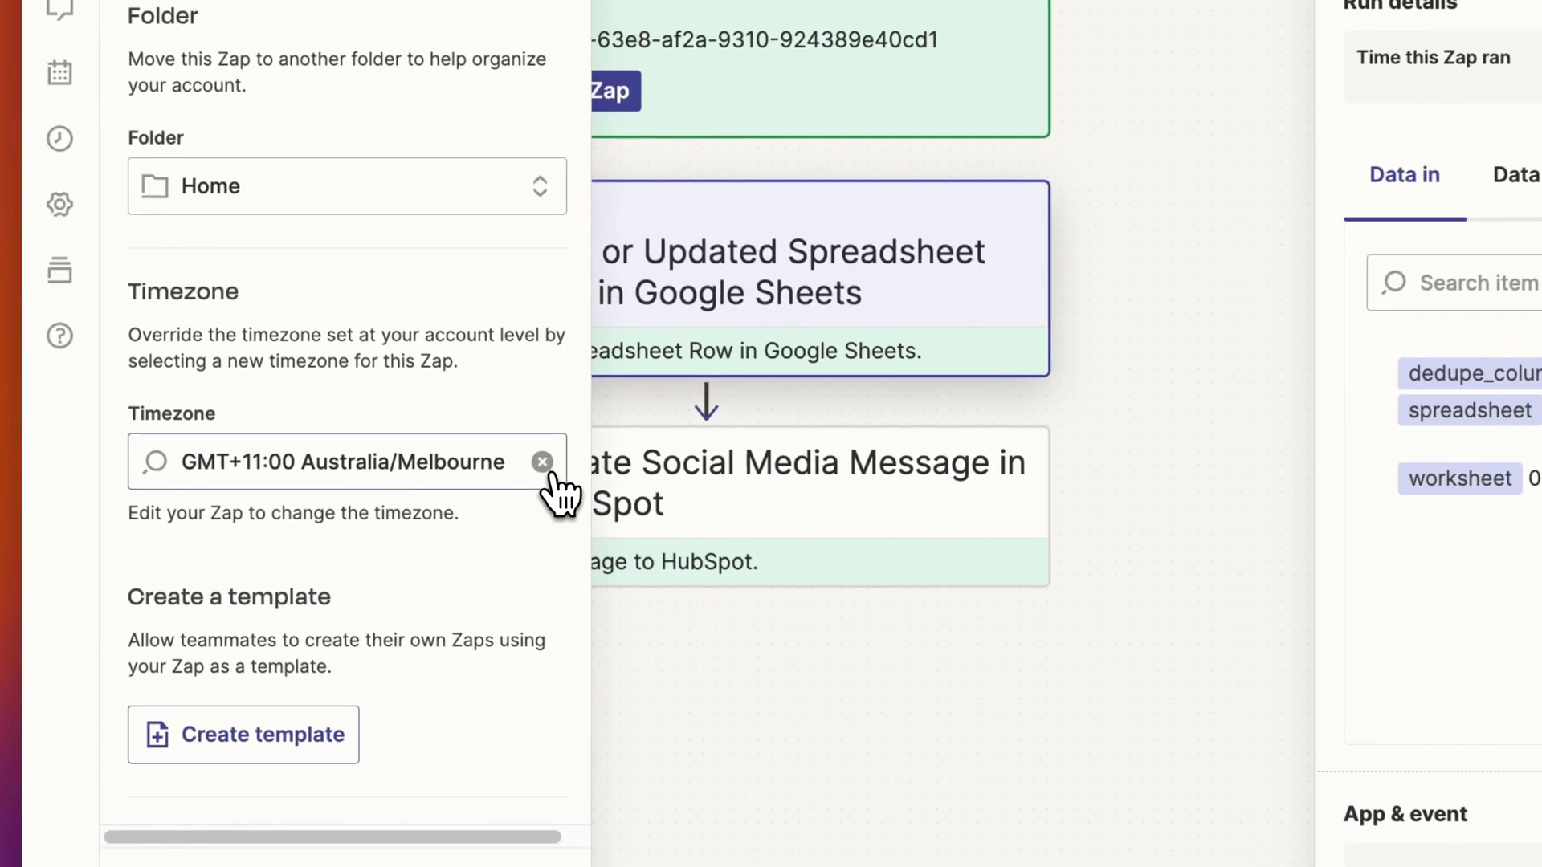
{"action": "left_click", "coordinate": [542, 462]}
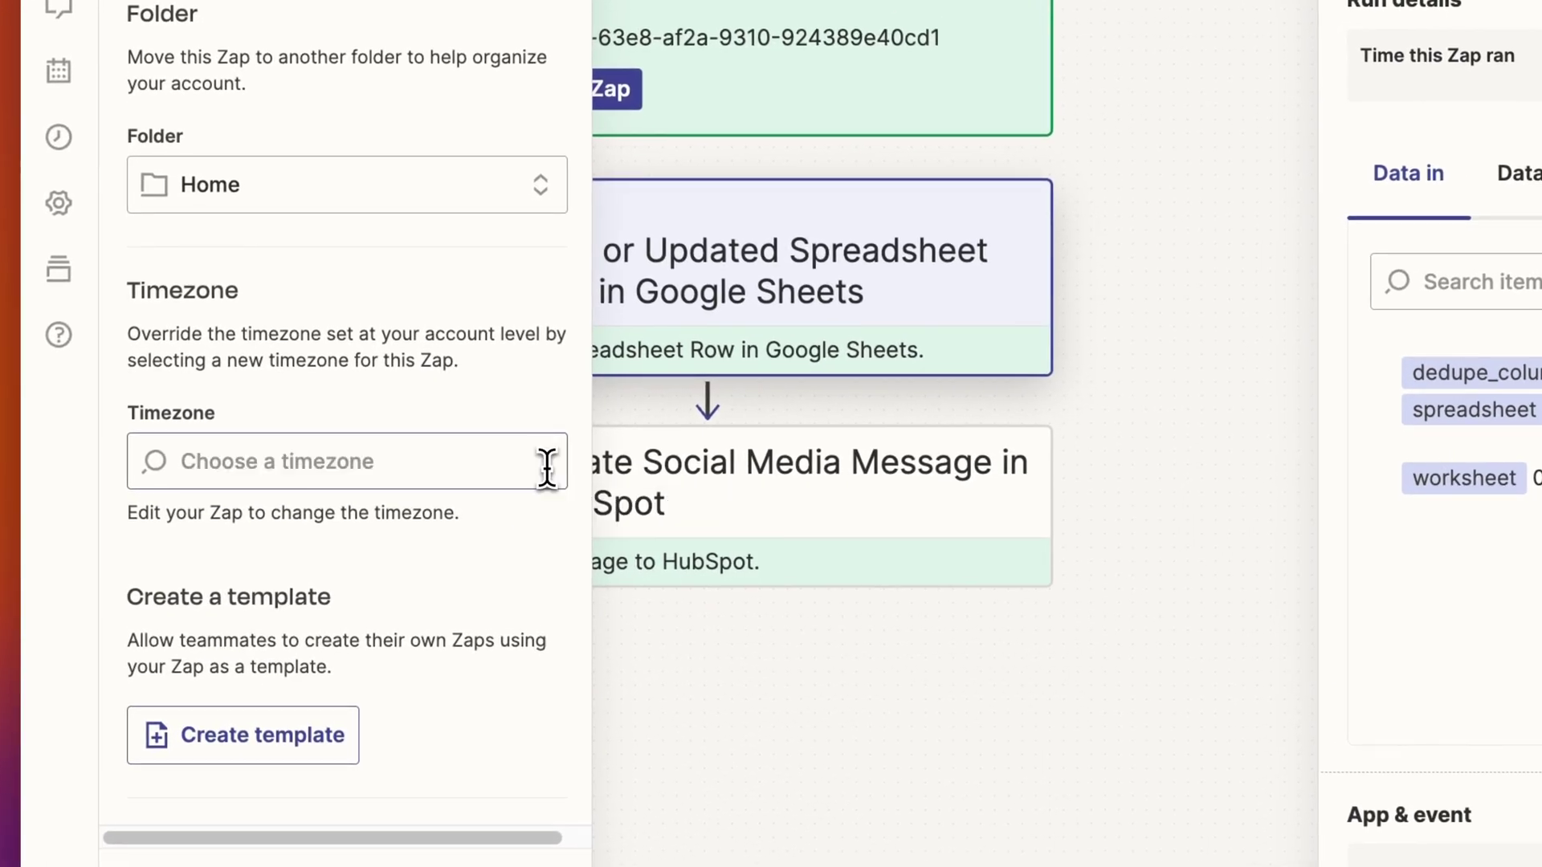
{"action": "left_click", "coordinate": [396, 463]}
{"action": "type", "text": "hong"}
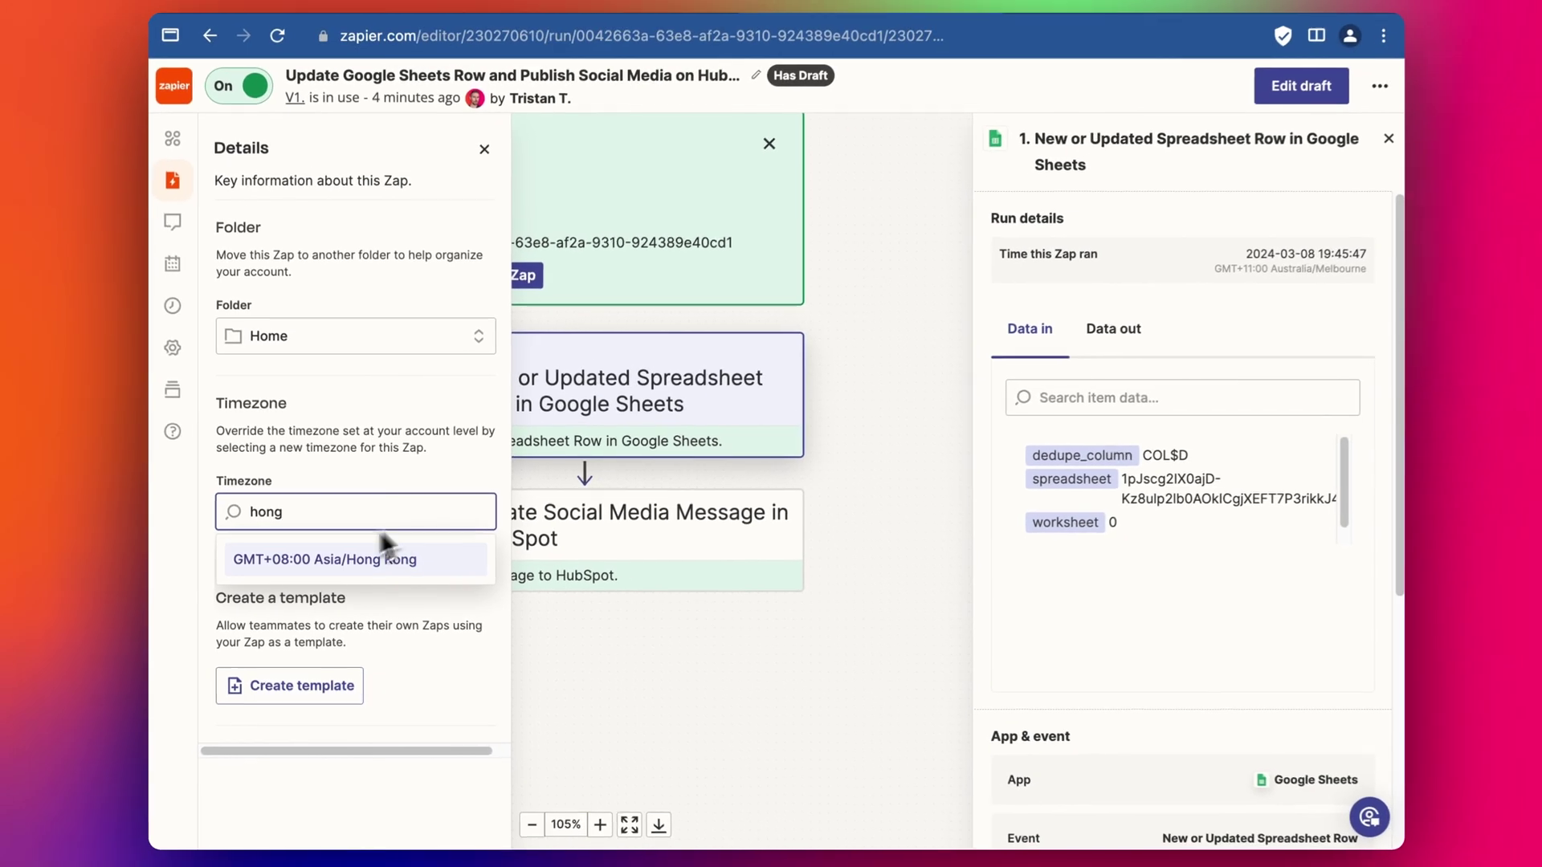
{"action": "left_click", "coordinate": [382, 558]}
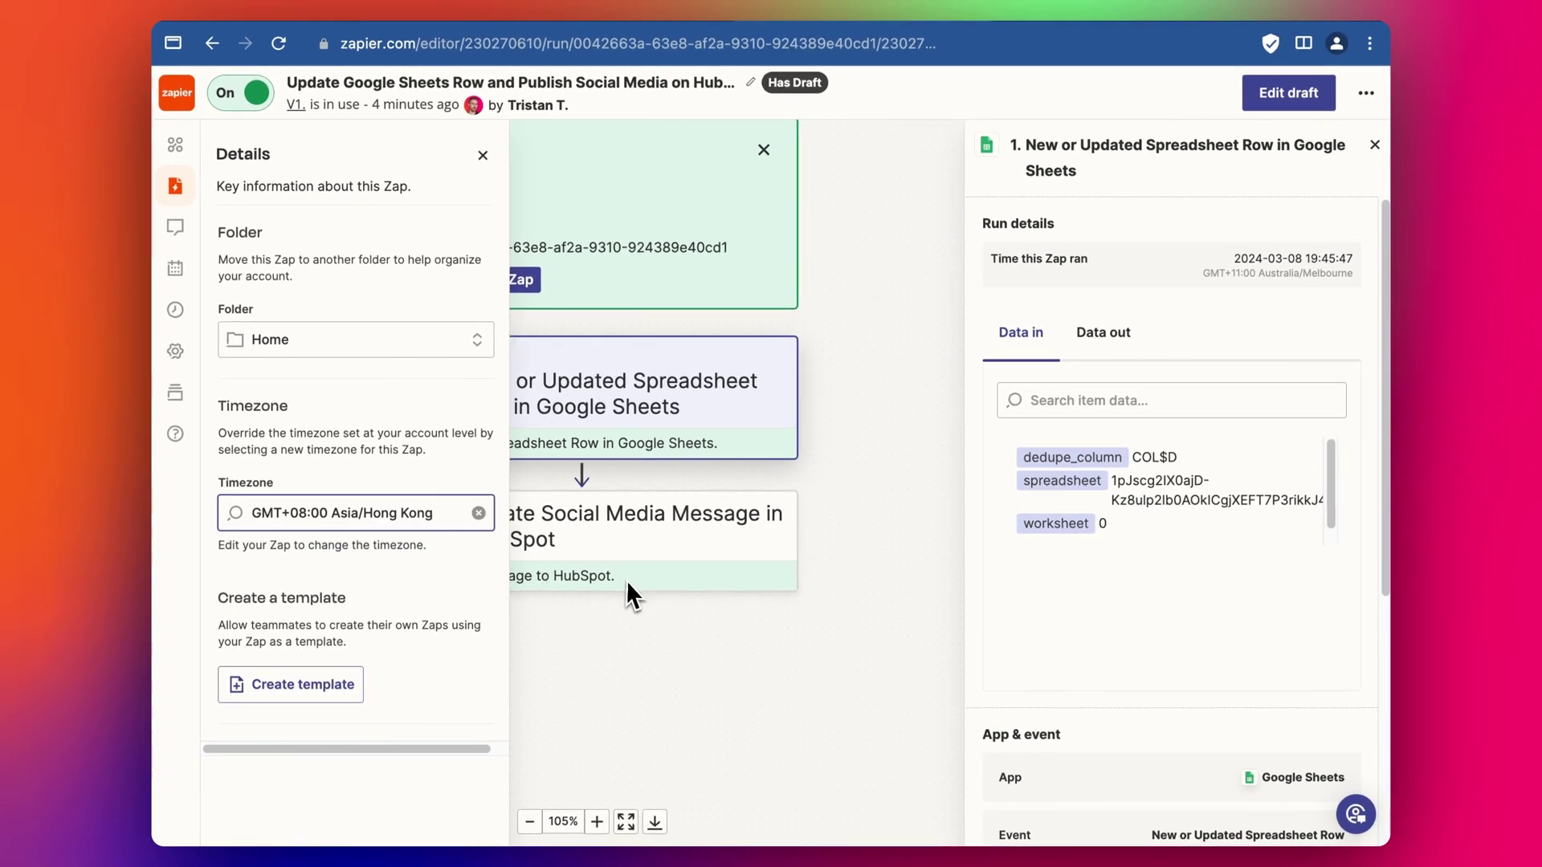
{"action": "left_click", "coordinate": [483, 155]}
Replace the draft with v1 and publish the updated Zap as version V2.
{"action": "left_click", "coordinate": [1296, 80]}
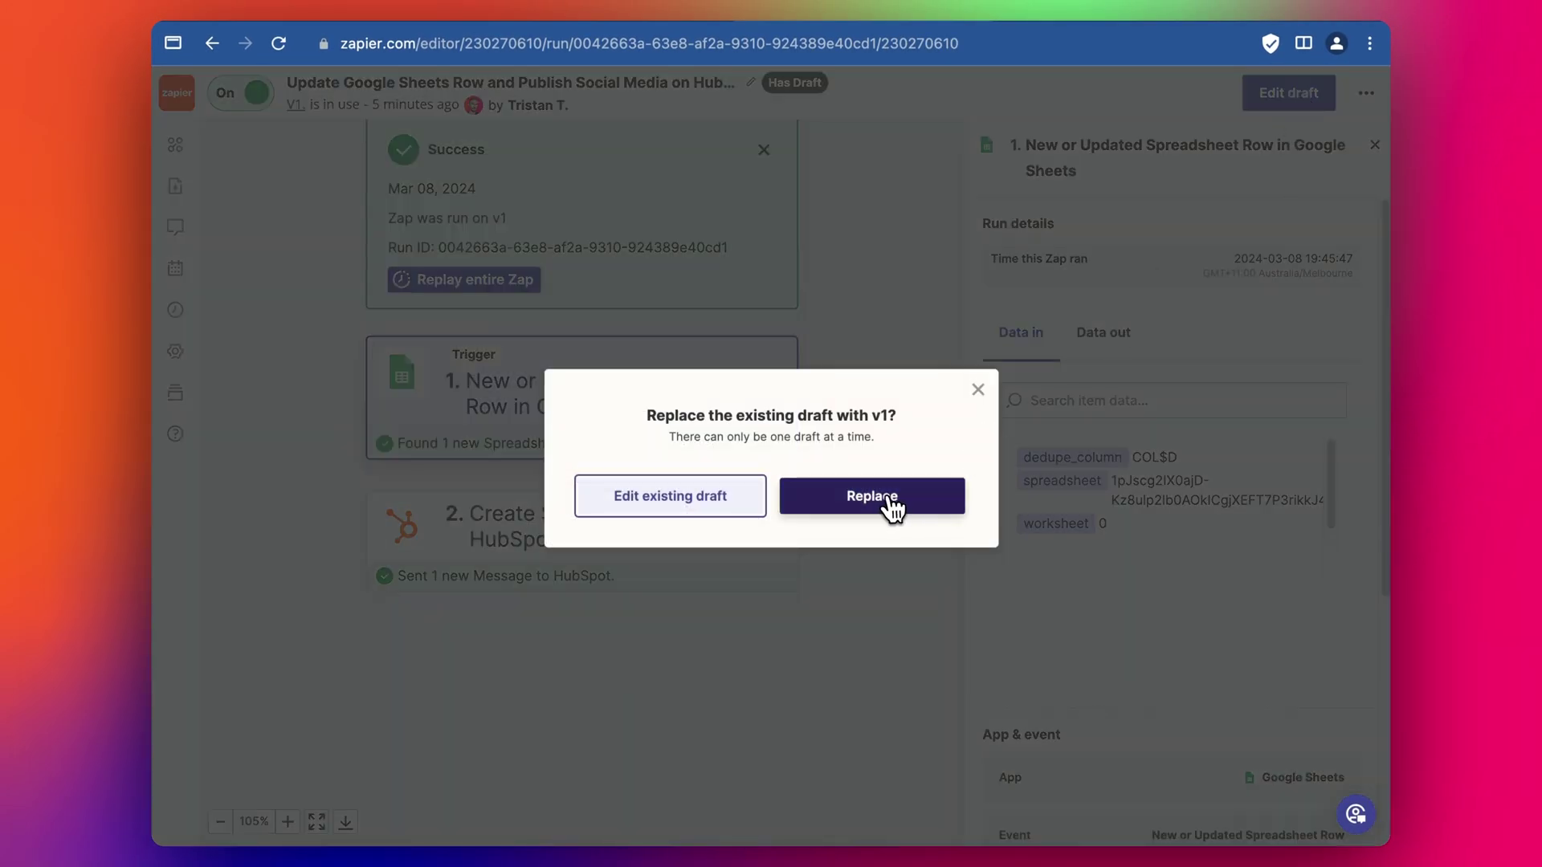
{"action": "left_click", "coordinate": [884, 506]}
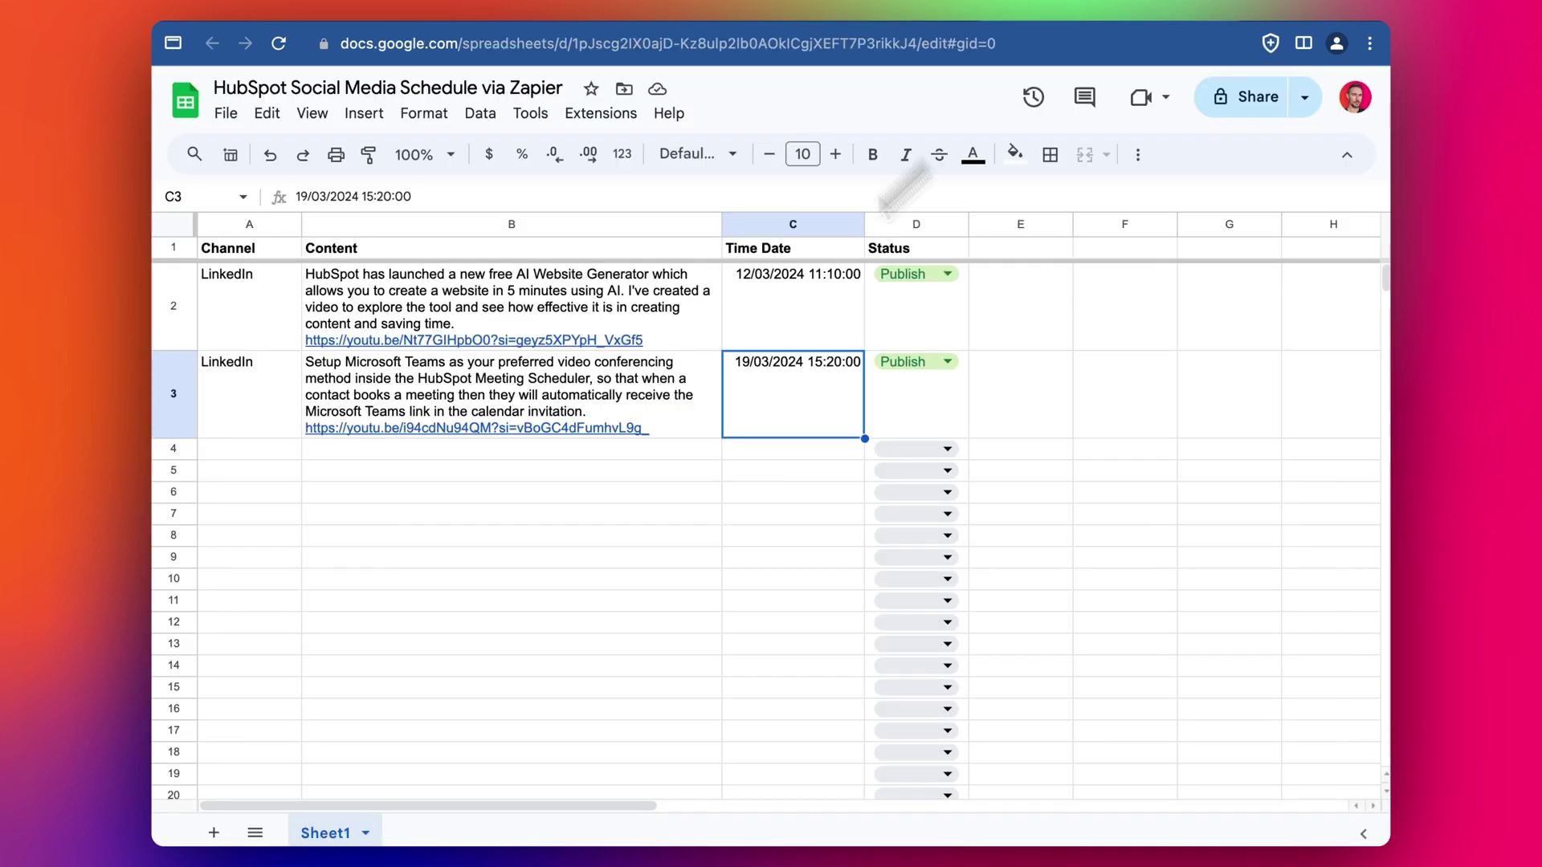
{"action": "left_click", "coordinate": [592, 518]}
Copy row 3's Channel, Content and Time Date into row 4 and mark its Status Publish.
{"action": "left_click_drag", "start_coordinate": [241, 397], "coordinate": [757, 420]}
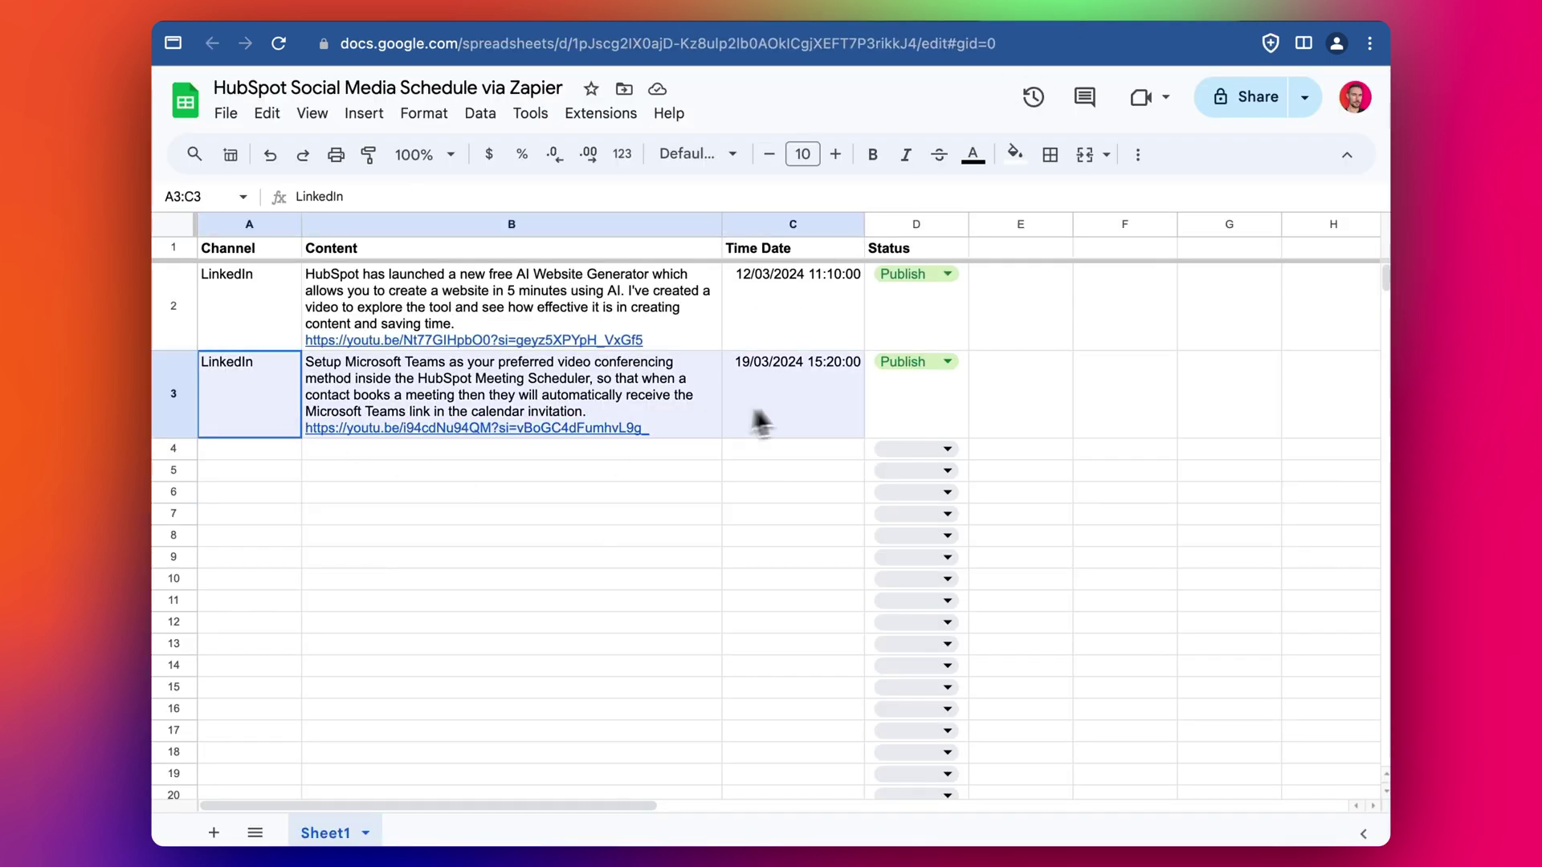
{"action": "key", "text": "ctrl+c"}
{"action": "left_click", "coordinate": [248, 450]}
{"action": "key", "text": "ctrl+v"}
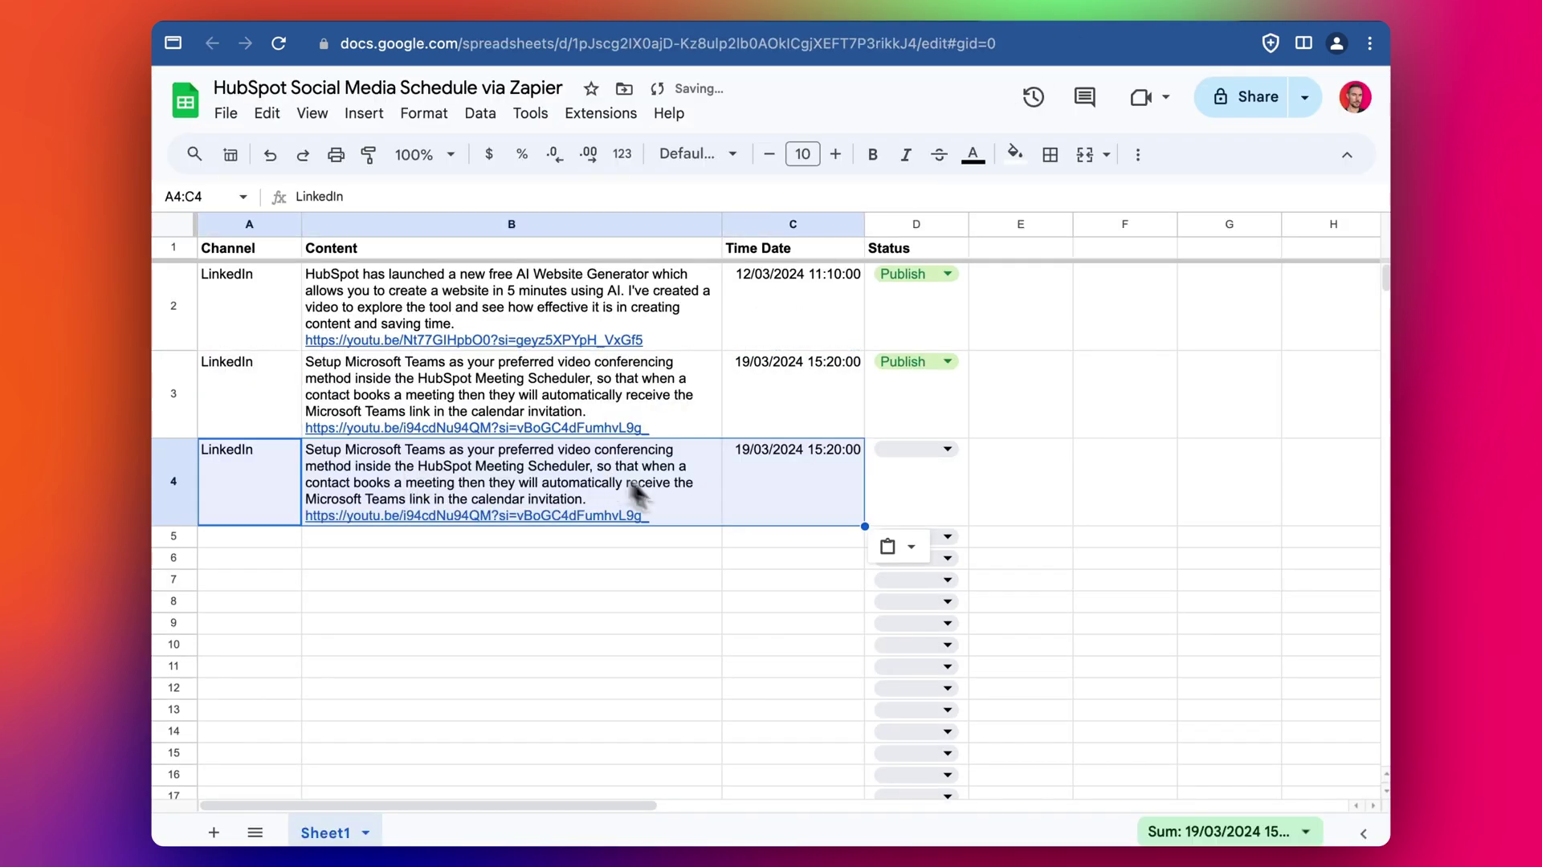
{"action": "left_click", "coordinate": [948, 449]}
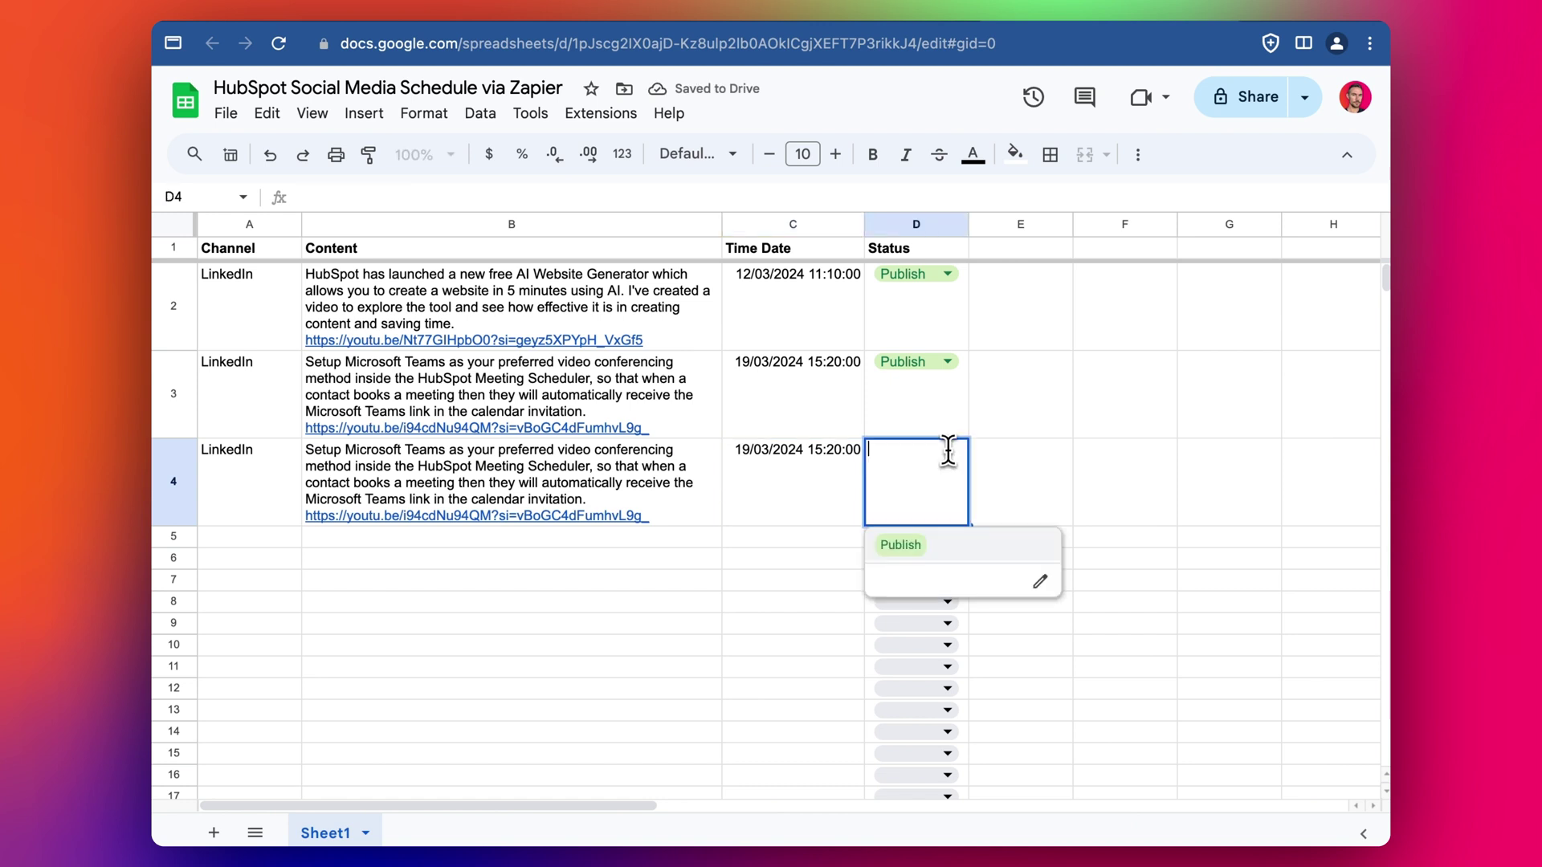
{"action": "left_click", "coordinate": [898, 545]}
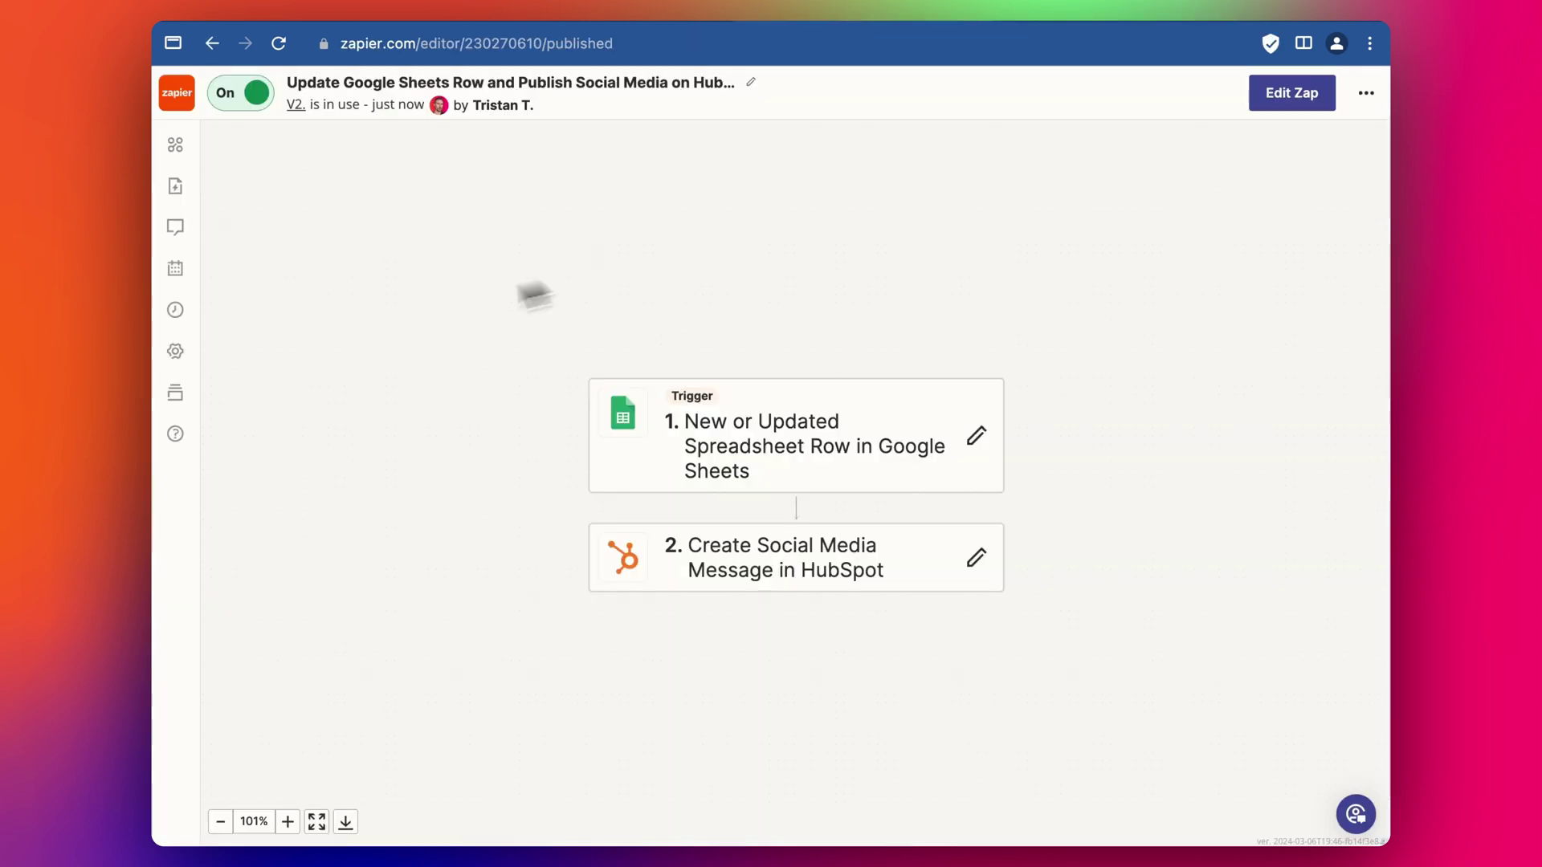
Open the newest successful v2 run, then reload HubSpot's scheduled posts showing the 19 Mar 3:20 PM post.
{"action": "left_click", "coordinate": [175, 310]}
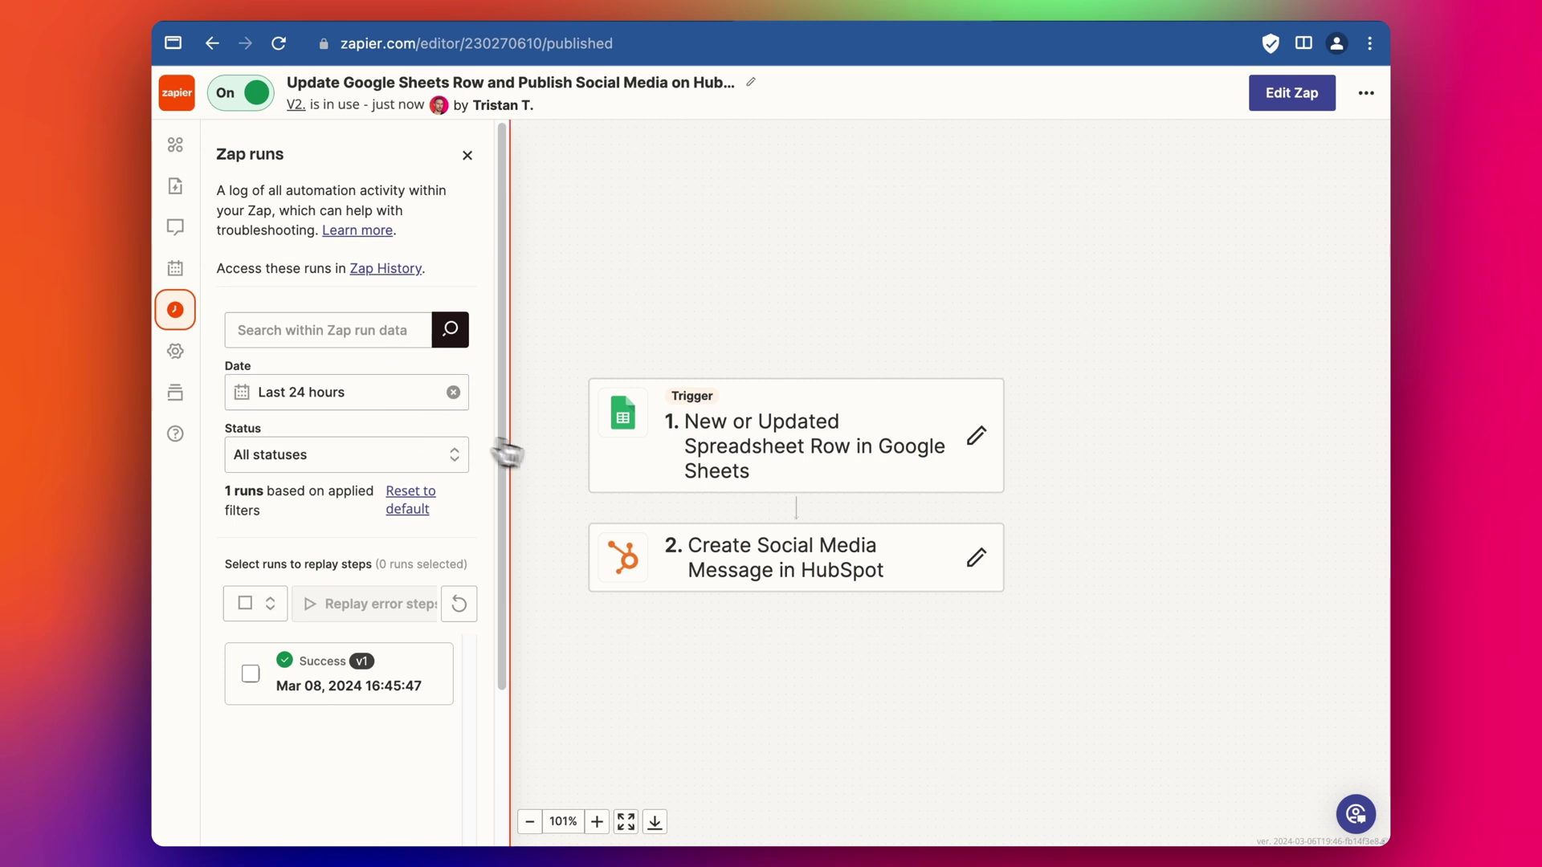
{"action": "left_click", "coordinate": [461, 607]}
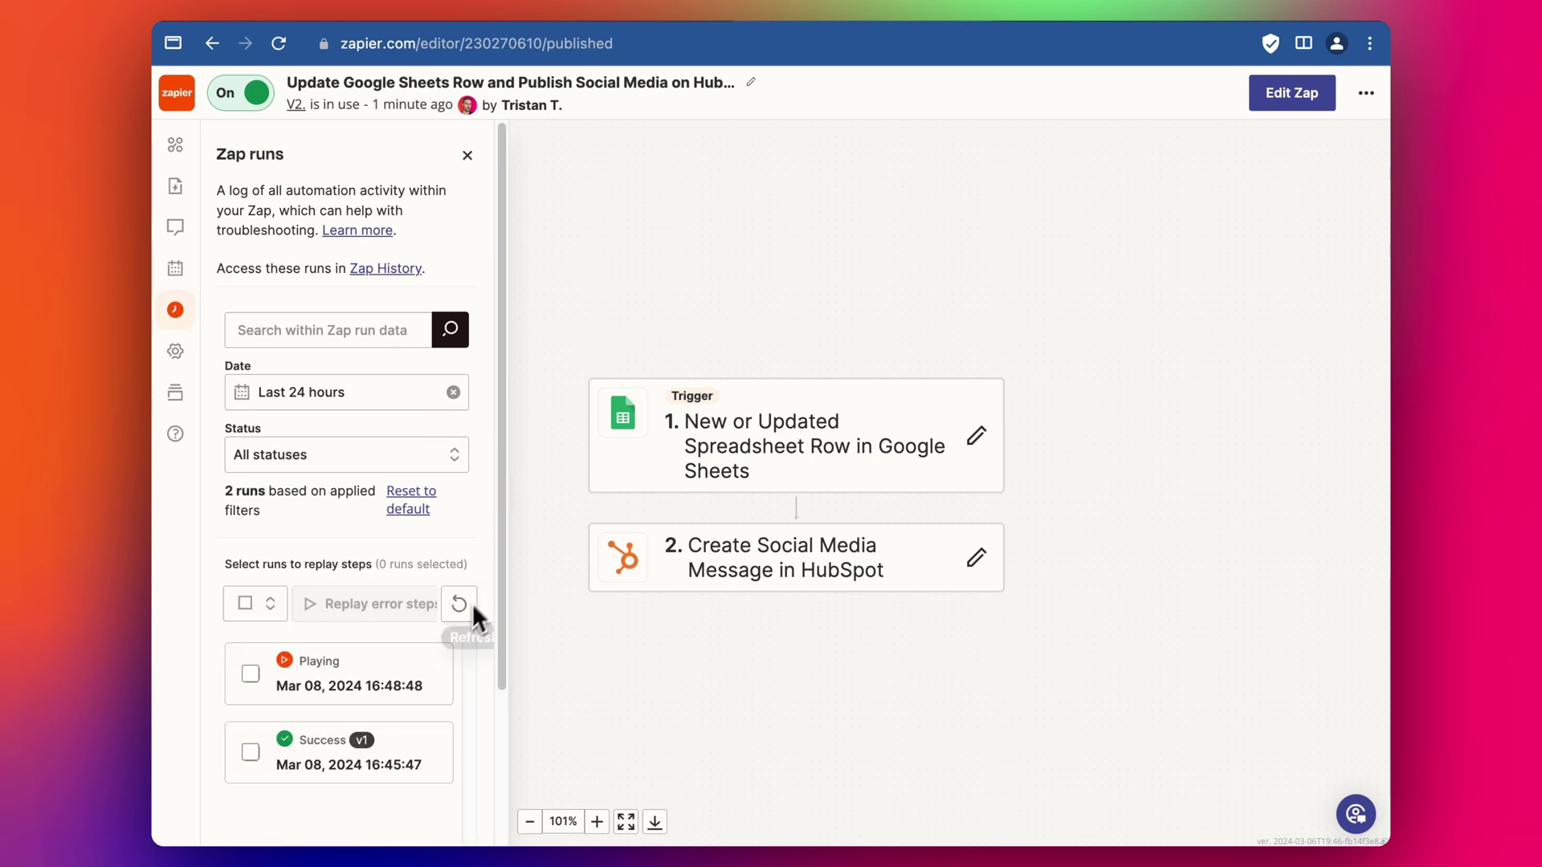
{"action": "left_click", "coordinate": [333, 689]}
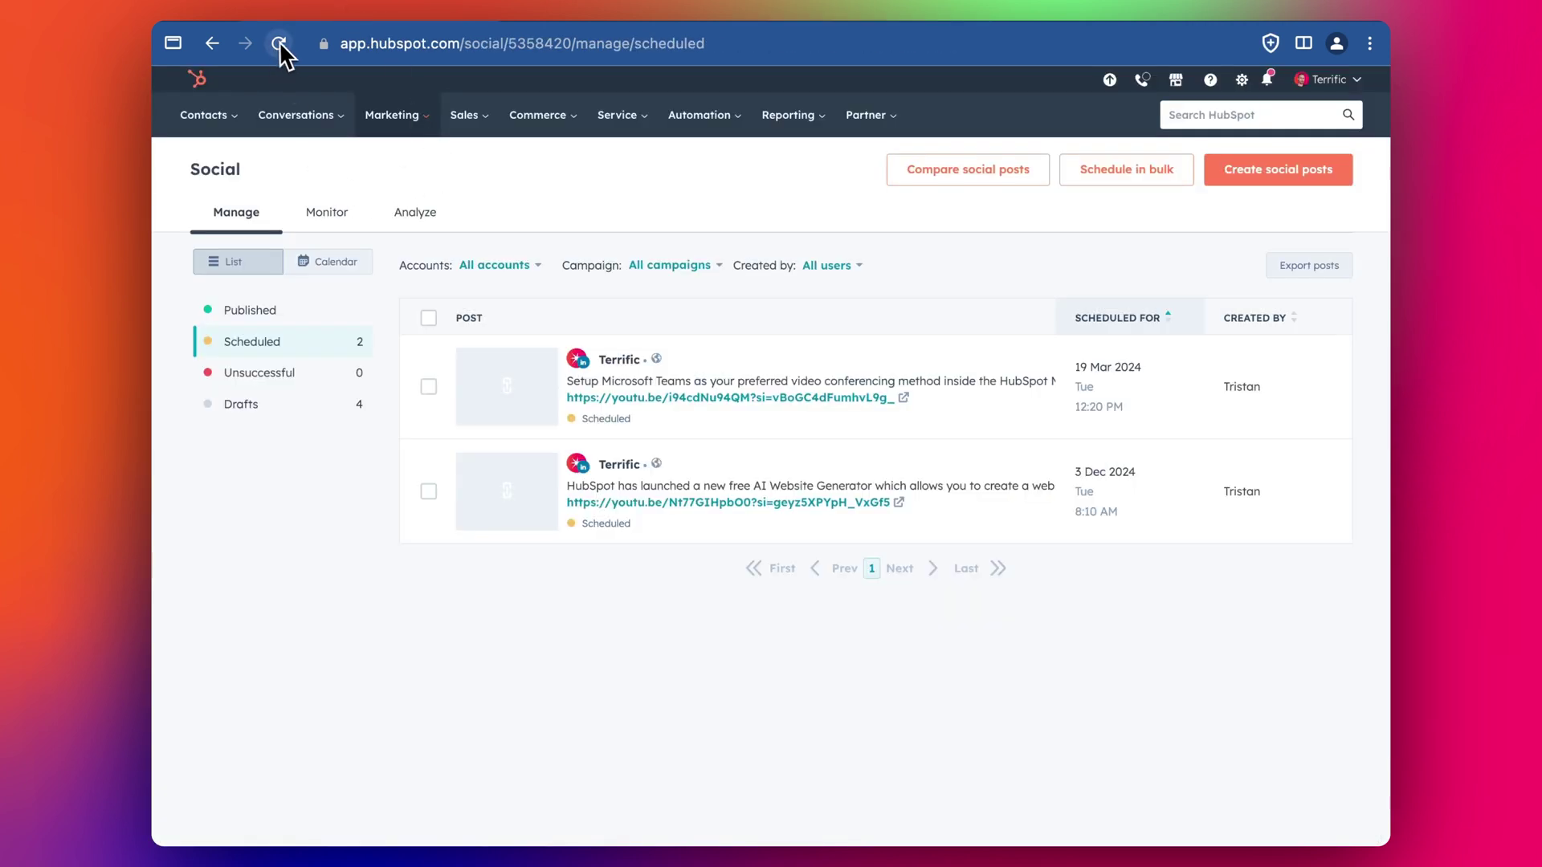
{"action": "left_click", "coordinate": [278, 44]}
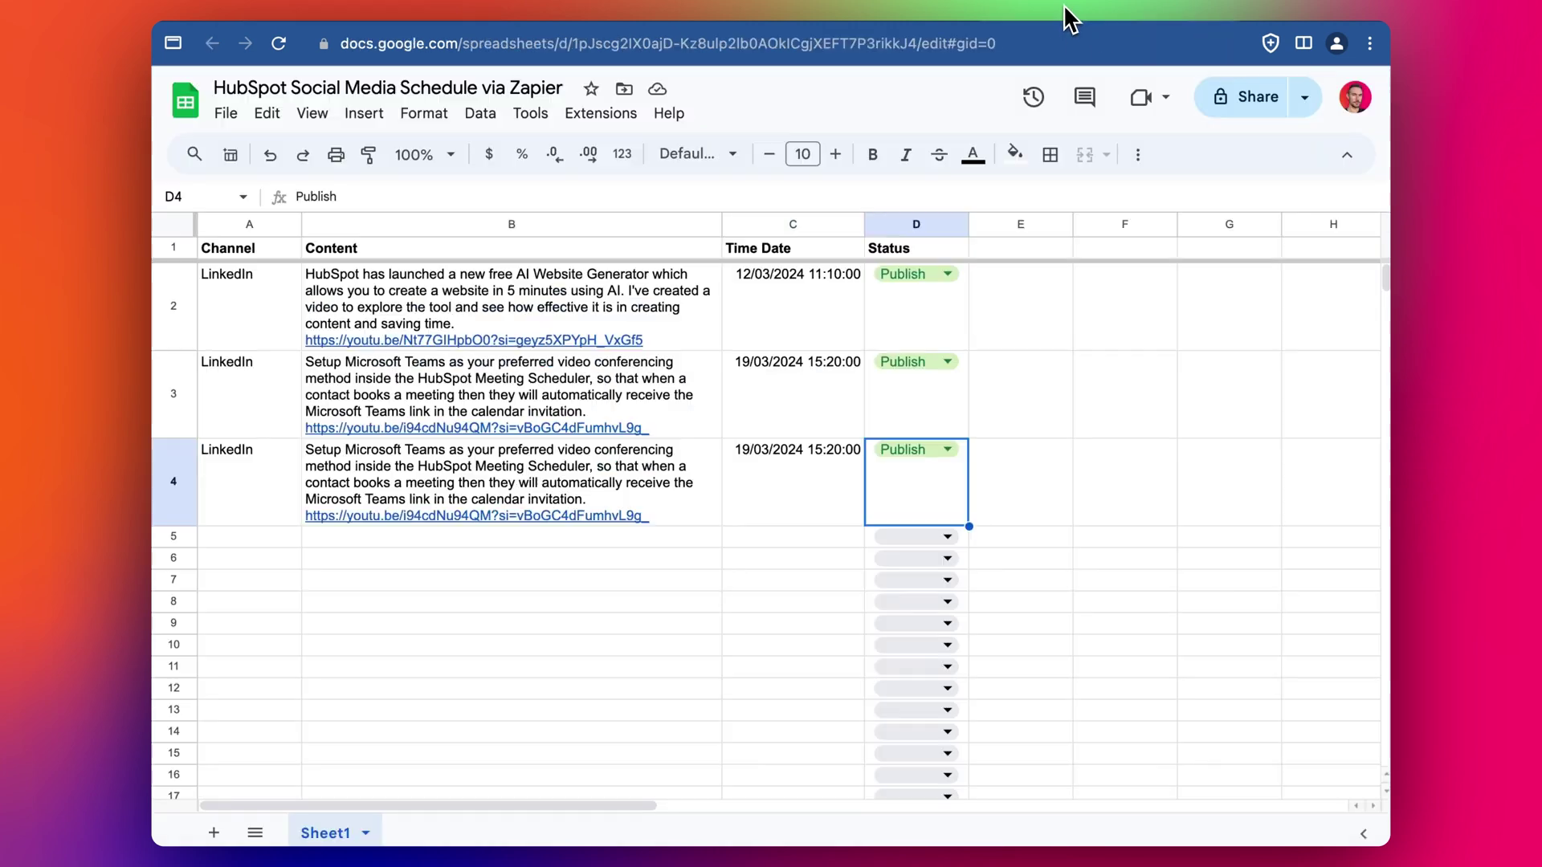
Select the 19 Mar 2024 12:20 PM scheduled post and delete it, confirming the deletion.
{"action": "left_click", "coordinate": [797, 464]}
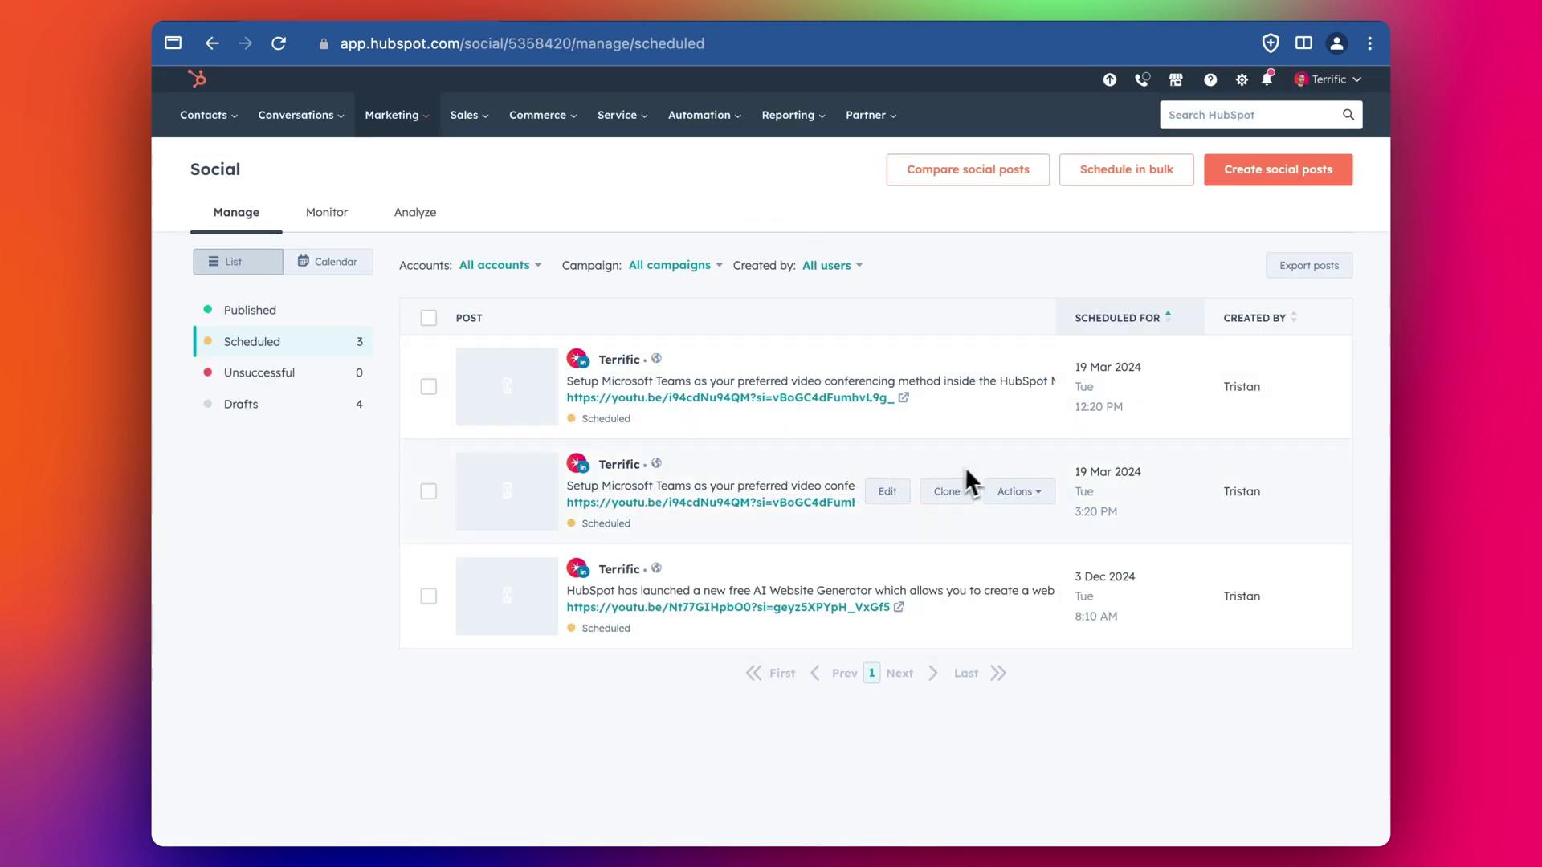
{"action": "left_click", "coordinate": [429, 387]}
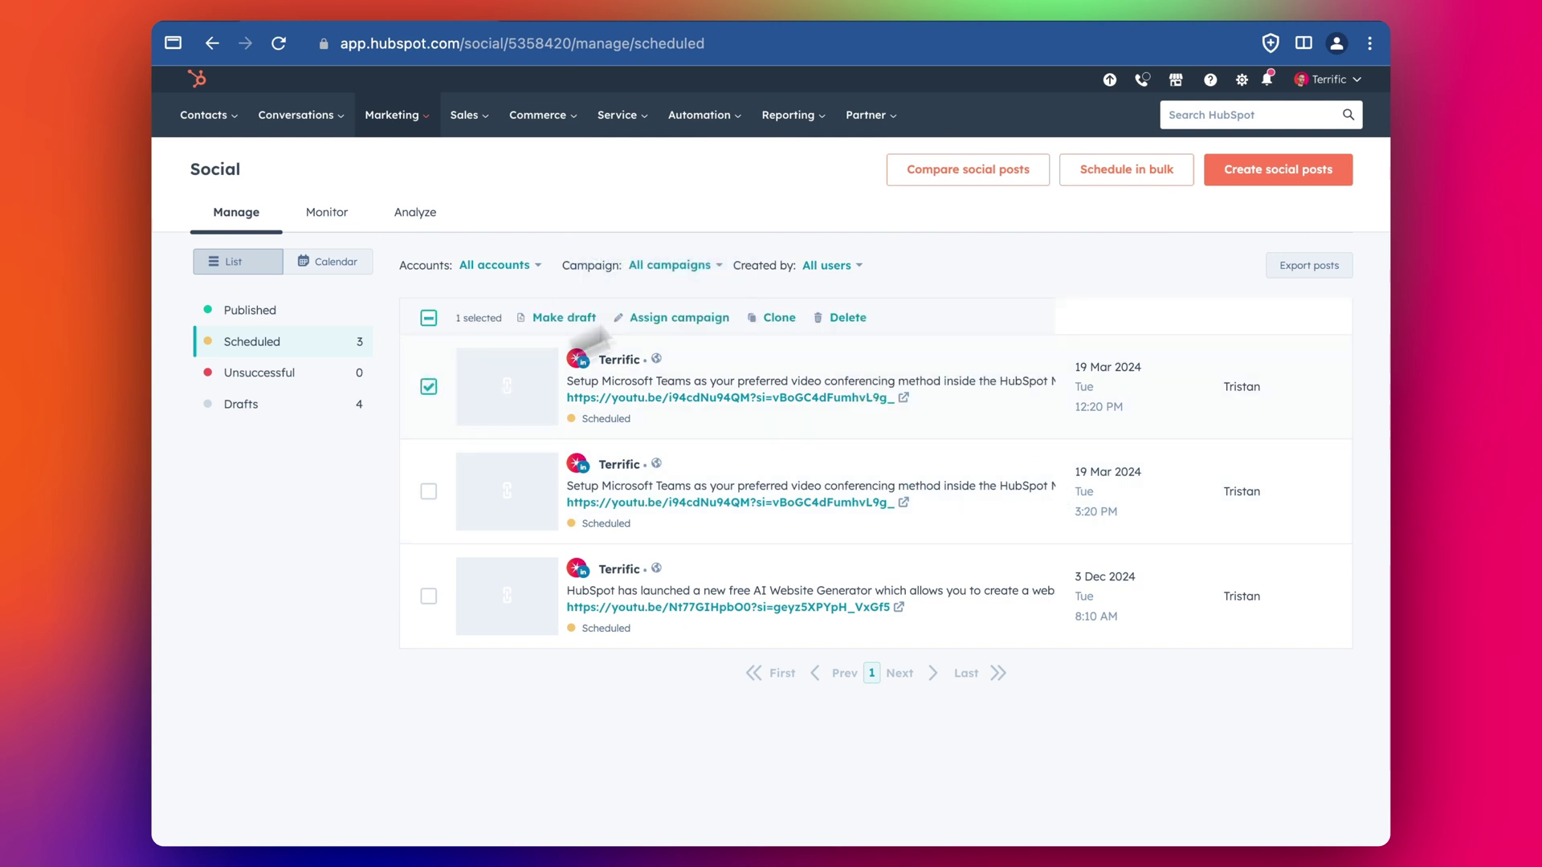
{"action": "left_click", "coordinate": [842, 317]}
{"action": "left_click", "coordinate": [657, 266]}
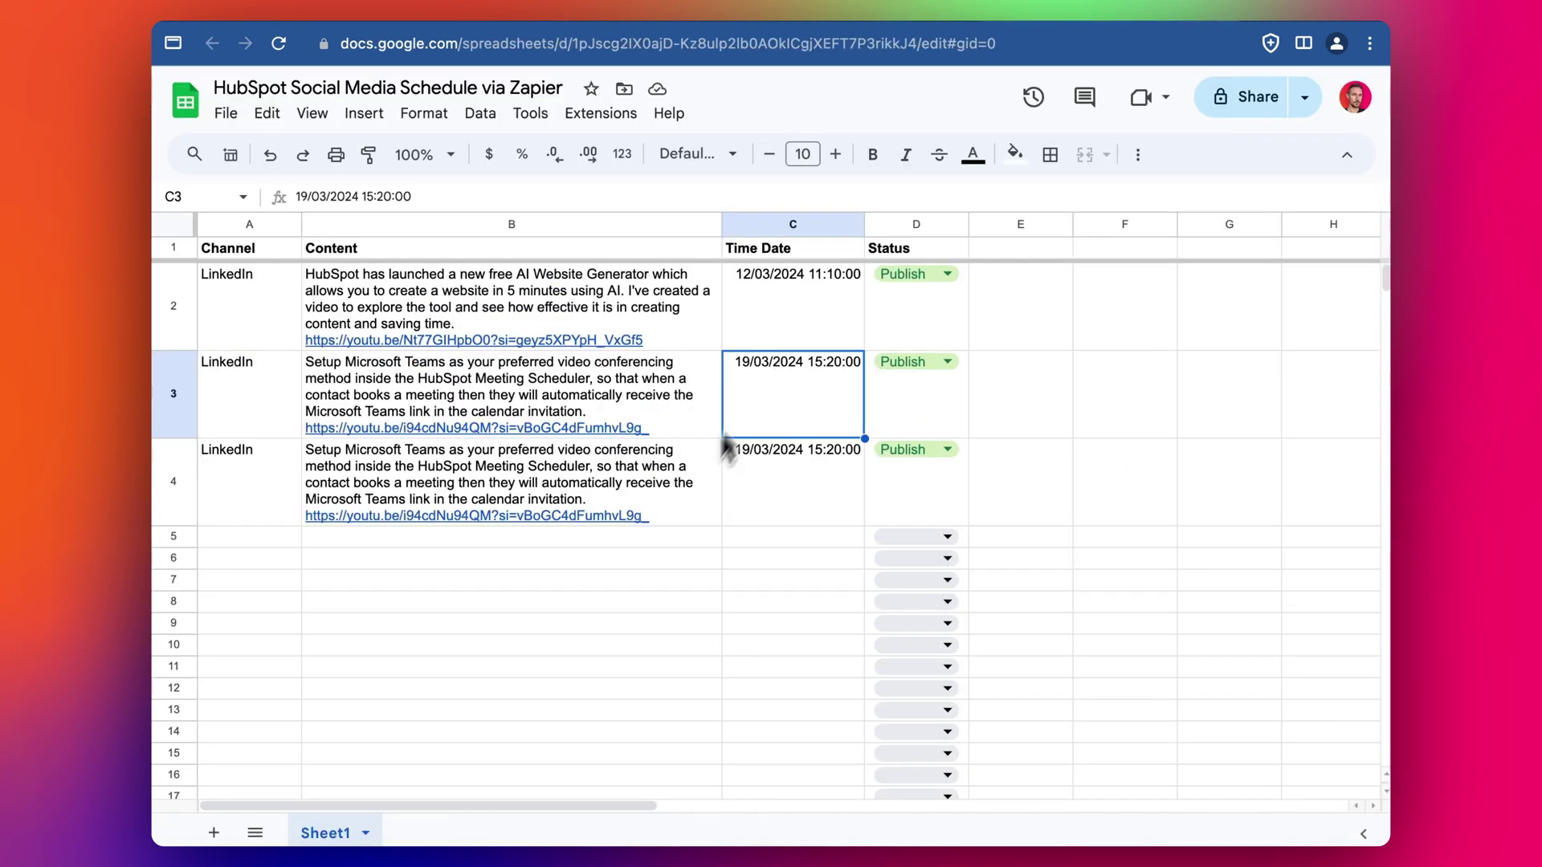
Review row 4's Content and row 3's Time Date, both timed 19/03/2024 15:20:00.
{"action": "left_click", "coordinate": [688, 453]}
{"action": "left_click", "coordinate": [778, 424]}
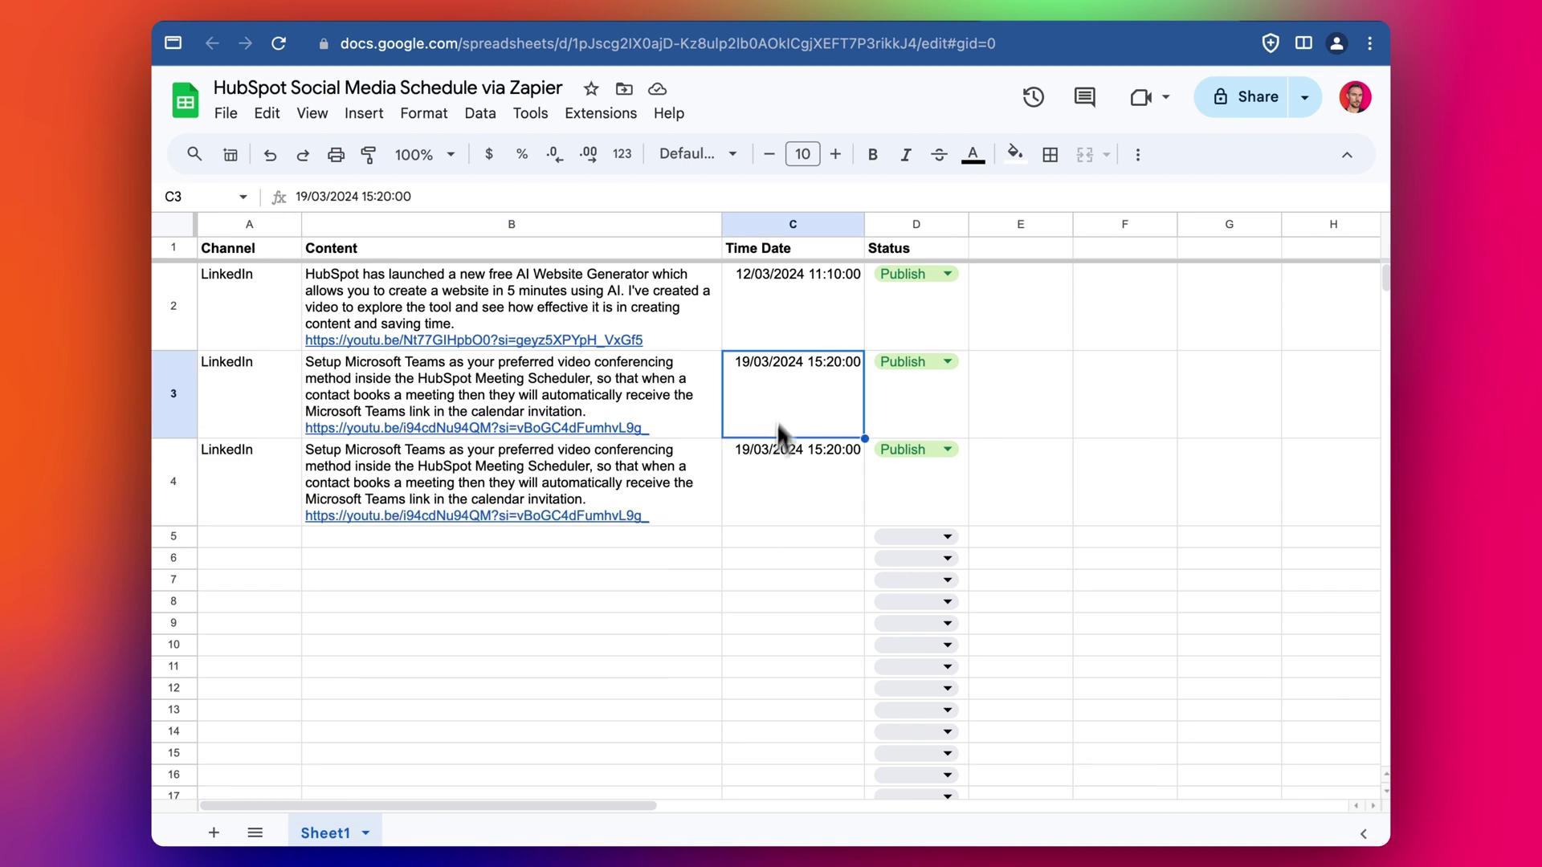